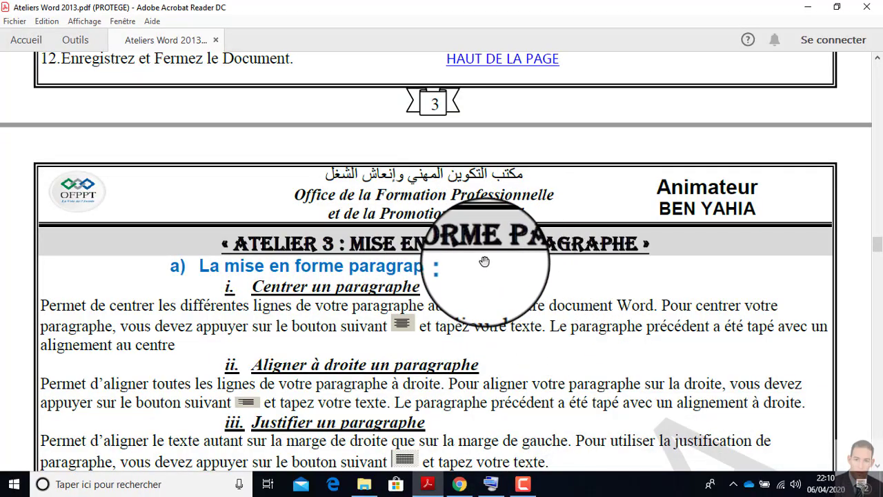
Follow the SOMMAIRE link to the « ATELIER 3 : MISE EN FORME PARAGRAPHE » page.
{"action": "scroll", "coordinate": [484, 262], "scroll_direction": "up", "scroll_amount": 5}
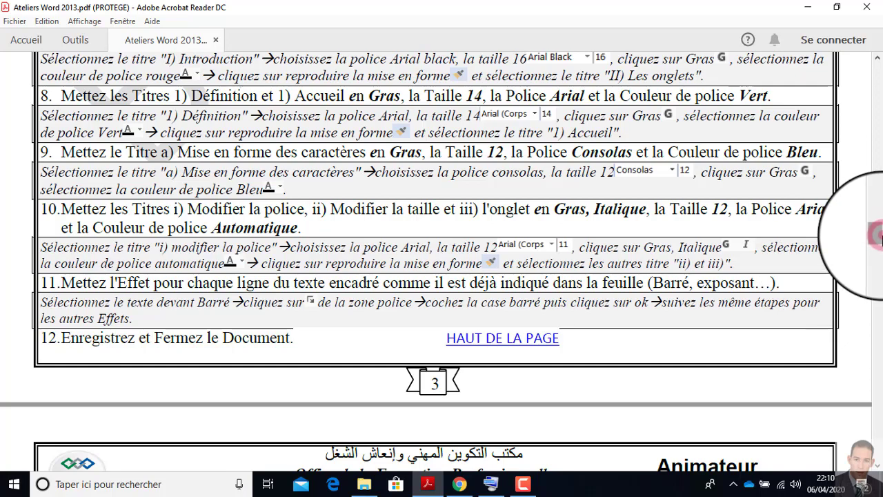
{"action": "mouse_move", "coordinate": [880, 238]}
{"action": "left_mouse_down"}
{"action": "mouse_move", "coordinate": [881, 90]}
{"action": "mouse_move", "coordinate": [880, 98]}
{"action": "left_mouse_up"}
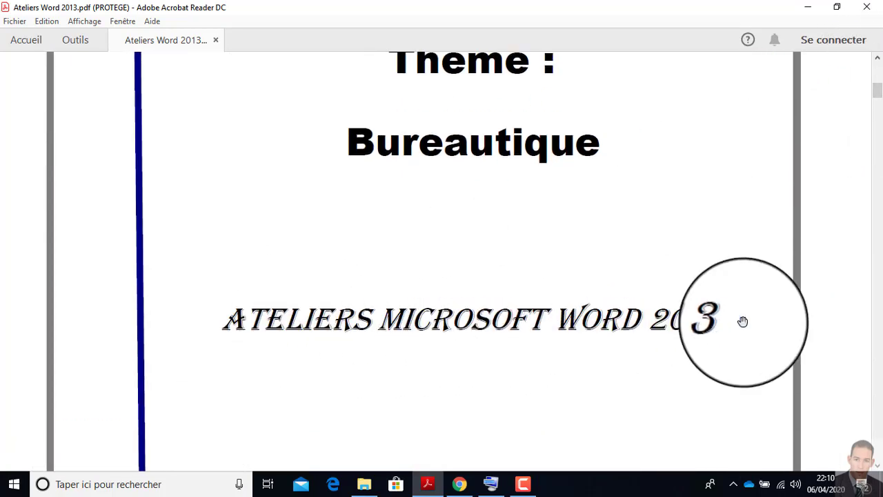
{"action": "scroll", "coordinate": [542, 231], "scroll_direction": "down", "scroll_amount": 12}
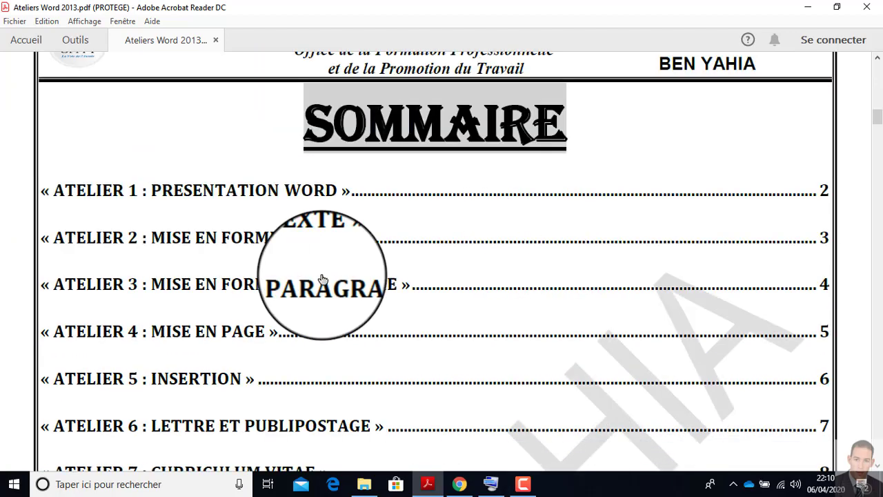
{"action": "left_click", "coordinate": [211, 282]}
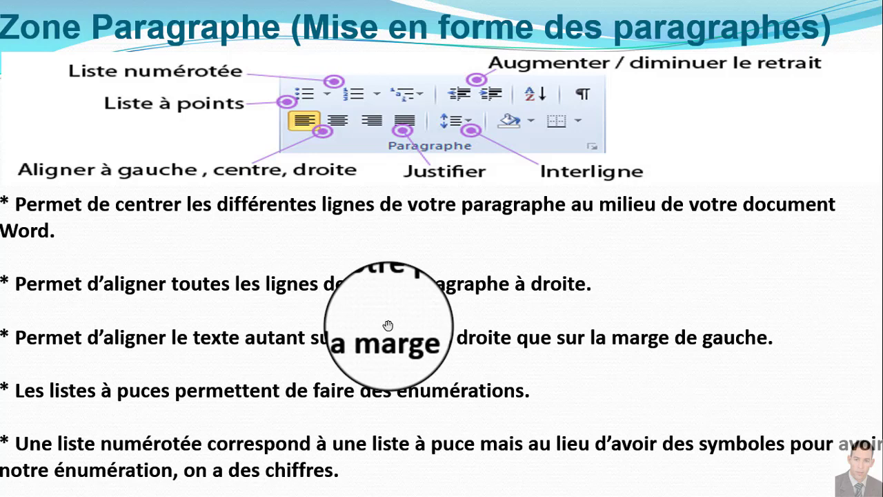
Switch the slideshow pointer to the Stylet pen under Options du pointeur.
{"action": "left_click", "coordinate": [374, 191]}
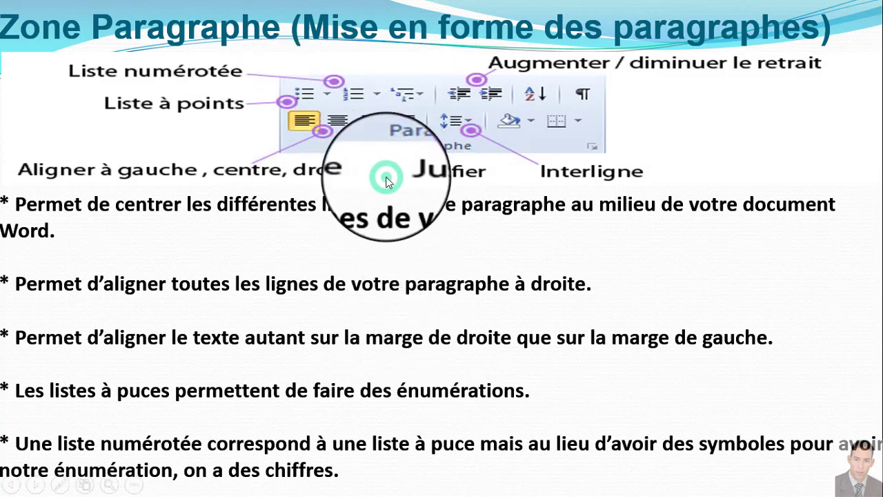
{"action": "right_click", "coordinate": [387, 180]}
{"action": "mouse_move", "coordinate": [483, 314]}
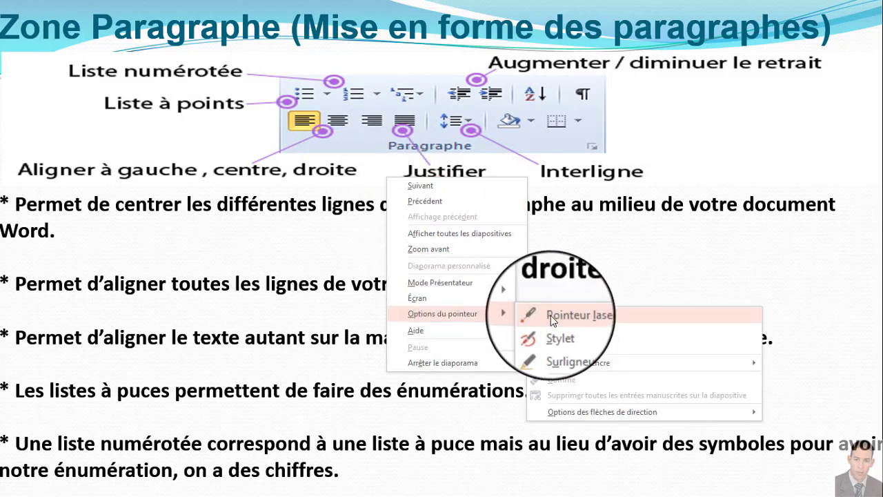
{"action": "left_click", "coordinate": [555, 337]}
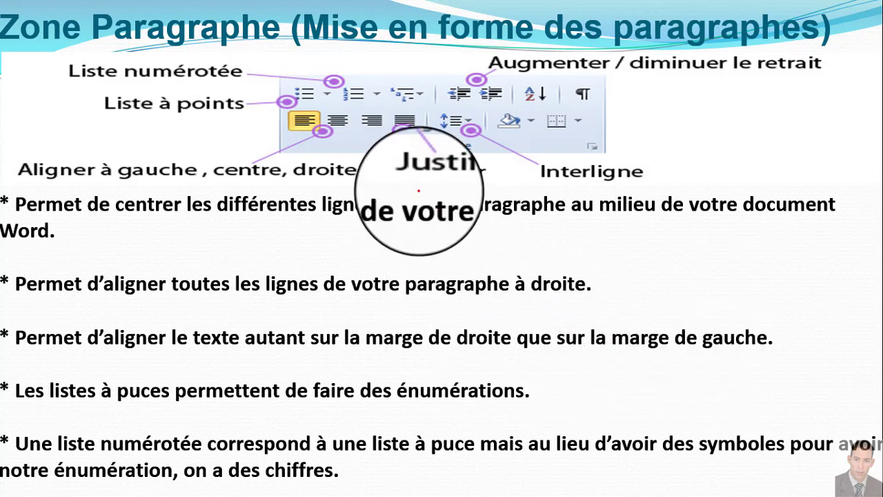
Underline Paragraphe and draw red arrows at the alignment, justify and bullet list icons.
{"action": "mouse_move", "coordinate": [438, 150]}
{"action": "left_mouse_down"}
{"action": "mouse_move", "coordinate": [471, 148]}
{"action": "mouse_move", "coordinate": [391, 156]}
{"action": "left_mouse_up"}
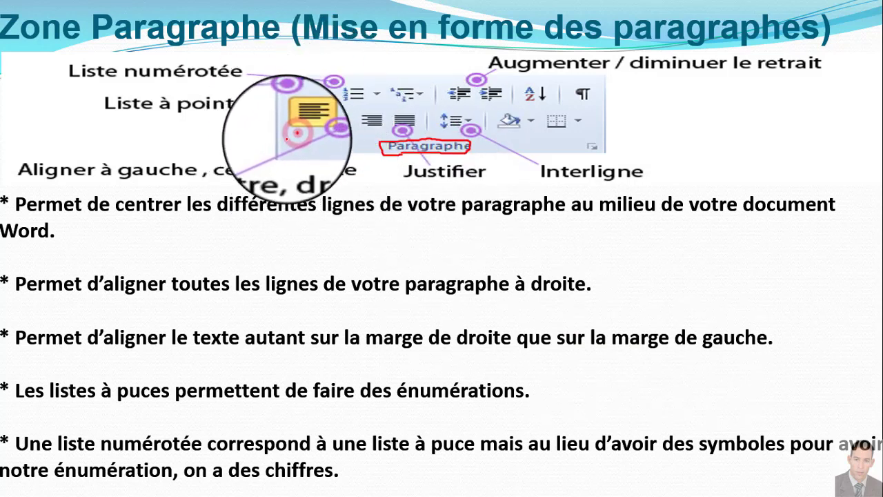
{"action": "left_click_drag", "start_coordinate": [282, 140], "coordinate": [292, 134]}
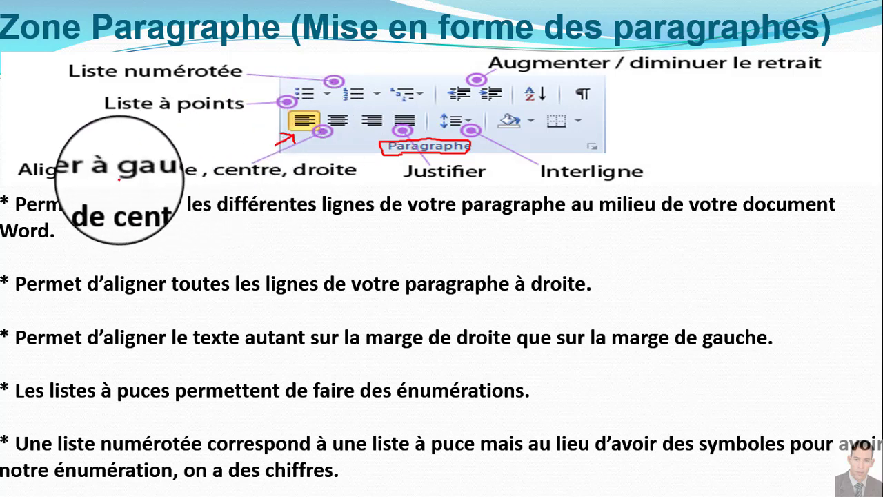
{"action": "left_click_drag", "start_coordinate": [126, 138], "coordinate": [136, 164]}
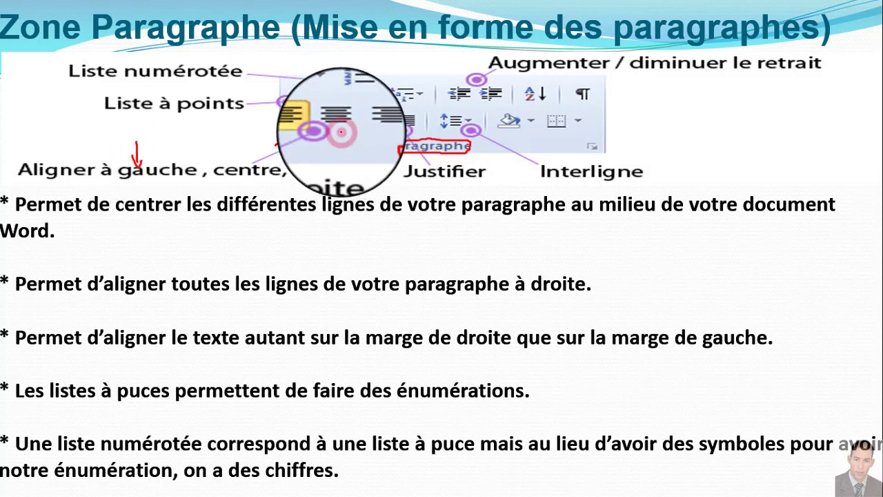
{"action": "left_click_drag", "start_coordinate": [341, 132], "coordinate": [345, 169]}
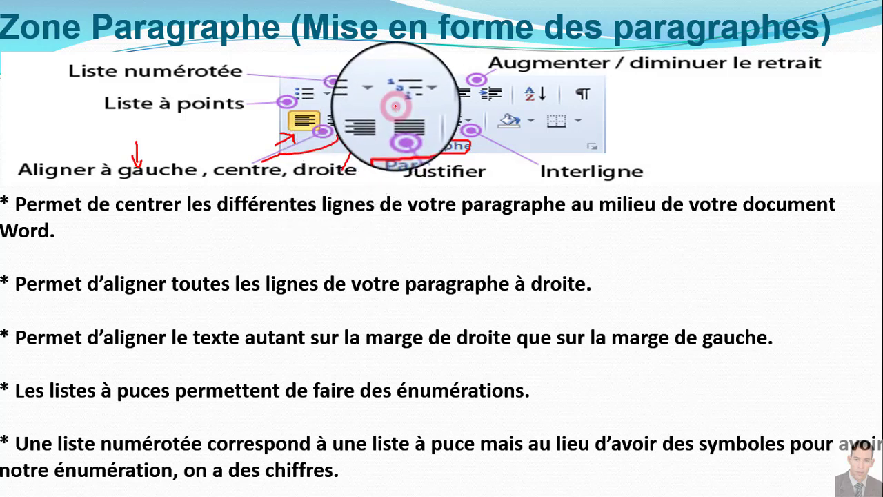
{"action": "left_click_drag", "start_coordinate": [392, 101], "coordinate": [402, 118]}
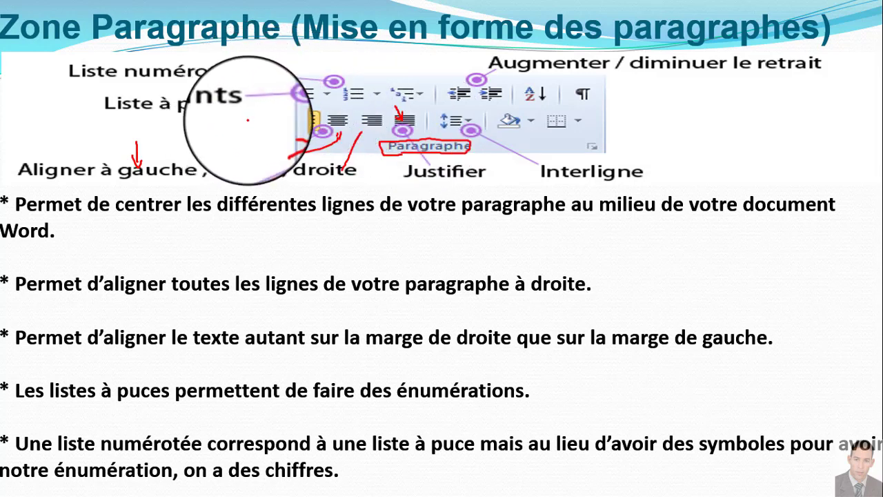
{"action": "left_click_drag", "start_coordinate": [270, 92], "coordinate": [292, 88]}
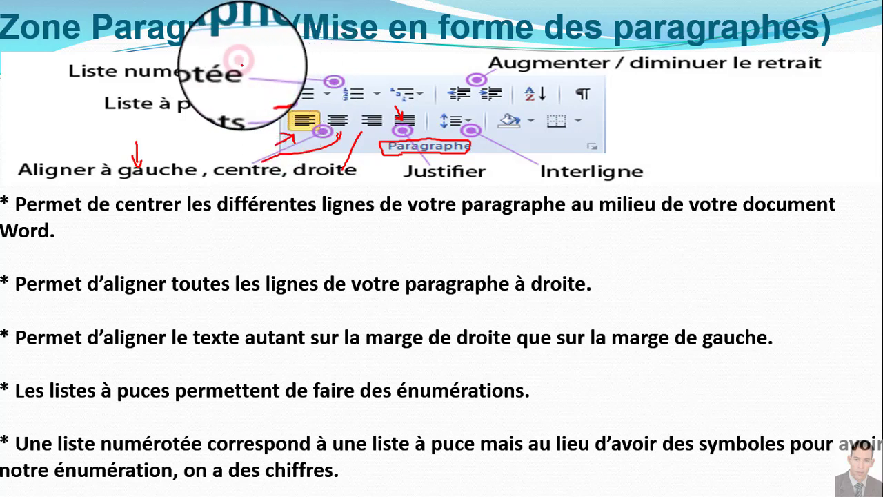
Draw red arrows to the numbered list, Interligne and shading/border icons.
{"action": "left_click_drag", "start_coordinate": [289, 61], "coordinate": [343, 81]}
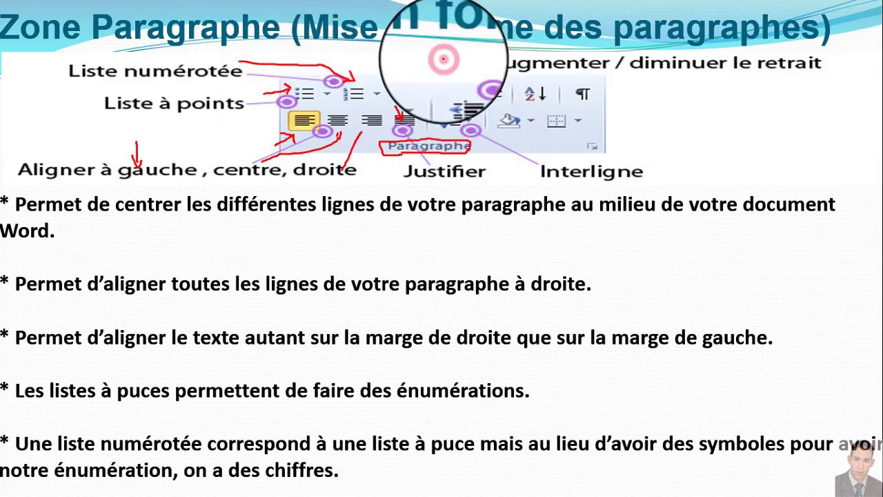
{"action": "mouse_move", "coordinate": [442, 56]}
{"action": "left_mouse_down"}
{"action": "mouse_move", "coordinate": [421, 76]}
{"action": "mouse_move", "coordinate": [433, 82]}
{"action": "left_mouse_up"}
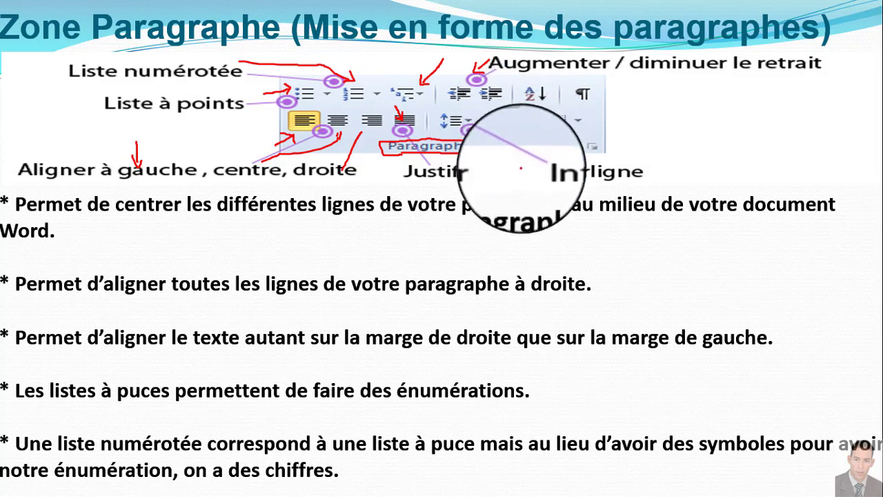
{"action": "left_click_drag", "start_coordinate": [544, 166], "coordinate": [477, 124]}
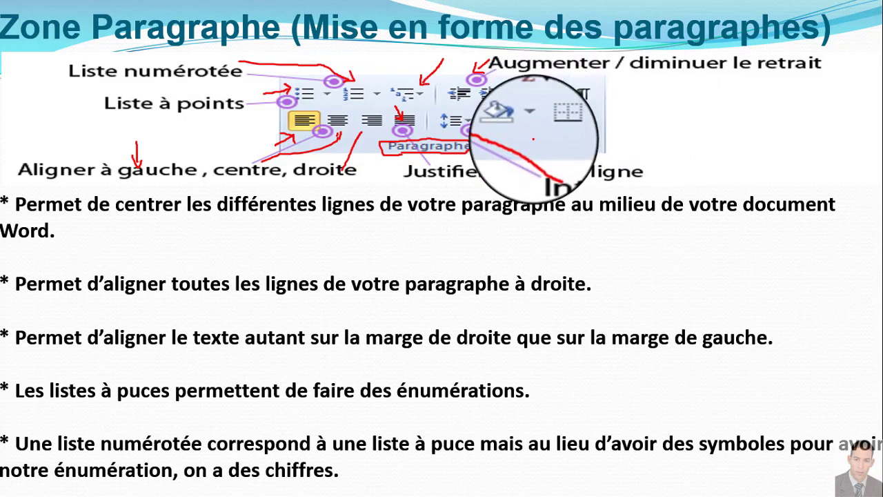
{"action": "left_click_drag", "start_coordinate": [558, 147], "coordinate": [562, 131]}
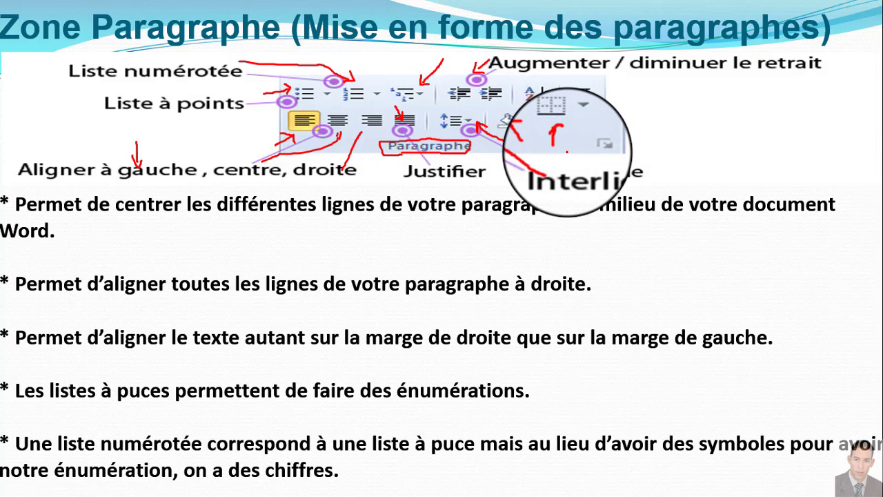
Circle the paragraph dialog launcher in red on the Zone Paragraphe slide.
{"action": "key", "text": "Right"}
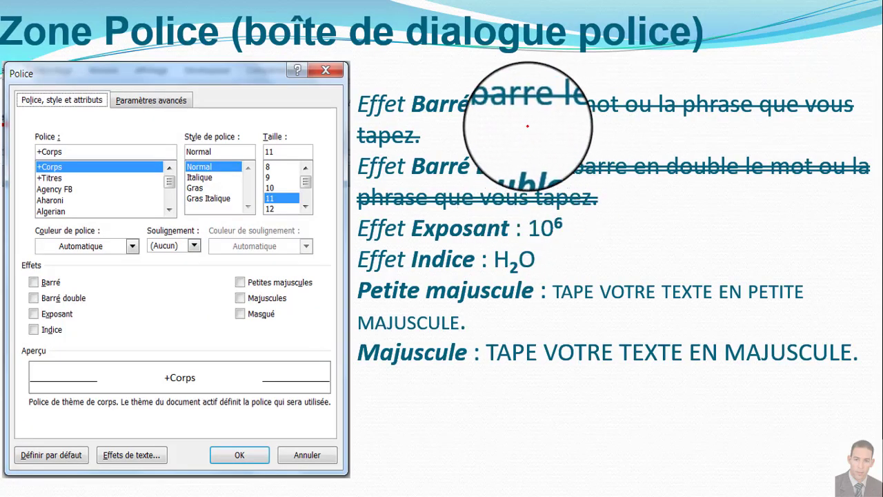
{"action": "key", "text": "Left"}
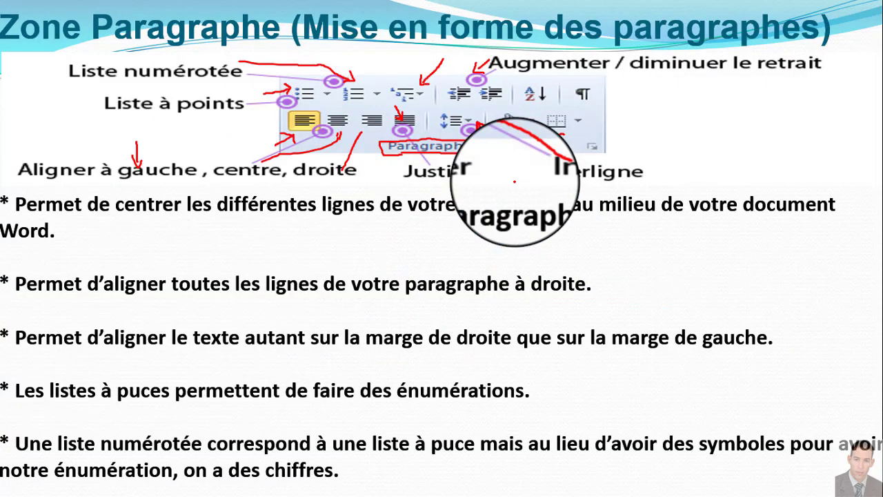
{"action": "key", "text": "Right"}
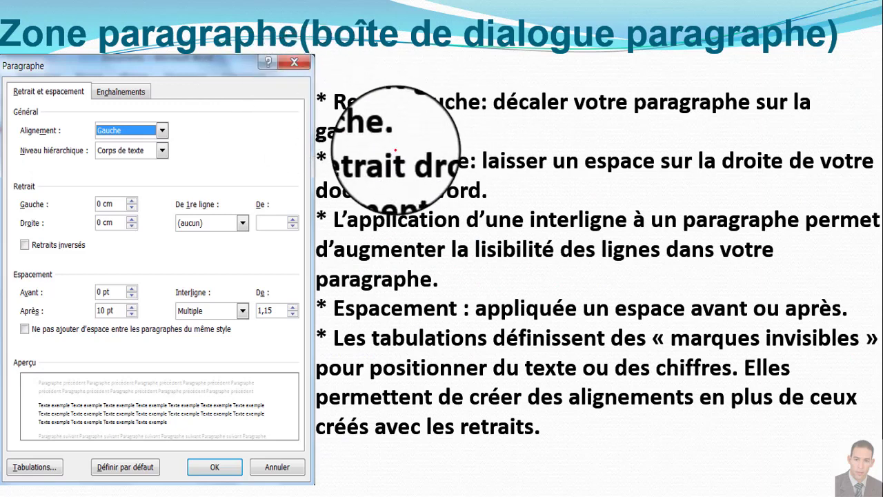
{"action": "key", "text": "Left"}
{"action": "left_click_drag", "start_coordinate": [591, 138], "coordinate": [591, 137]}
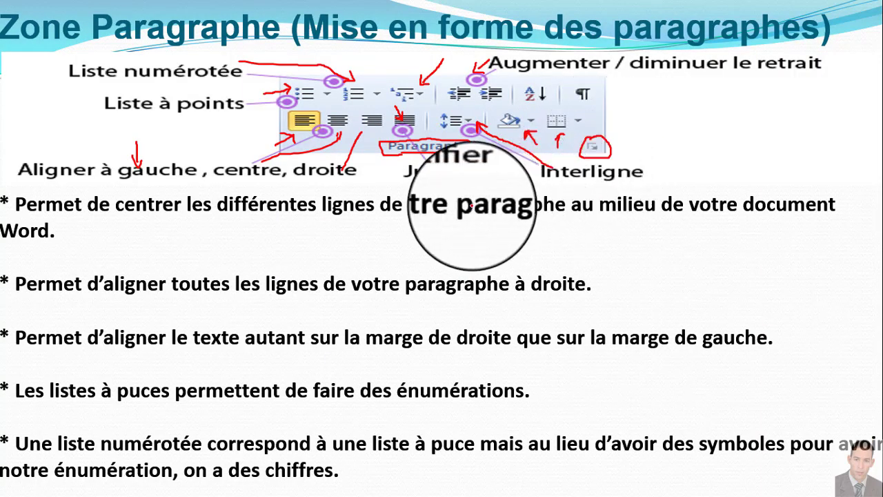
On the Paragraphe dialog slide, mark the title, Interligne and De 1re ligne in red.
{"action": "key", "text": "Right"}
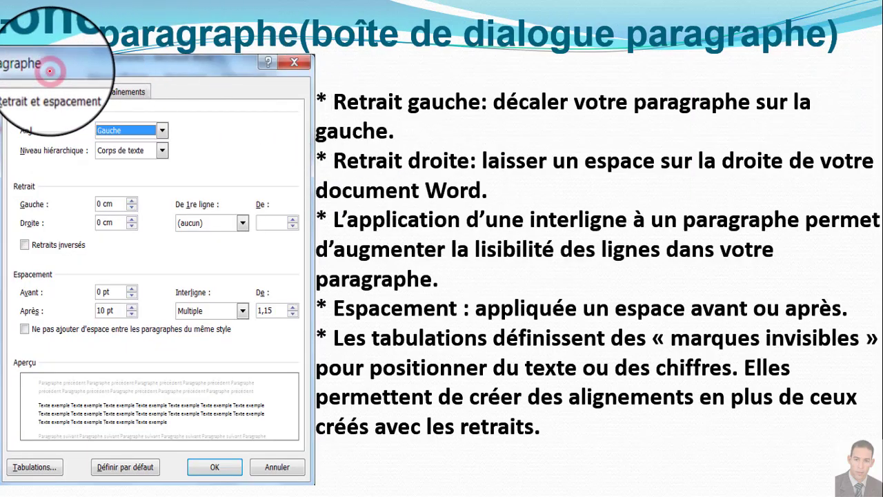
{"action": "left_click_drag", "start_coordinate": [50, 71], "coordinate": [52, 69]}
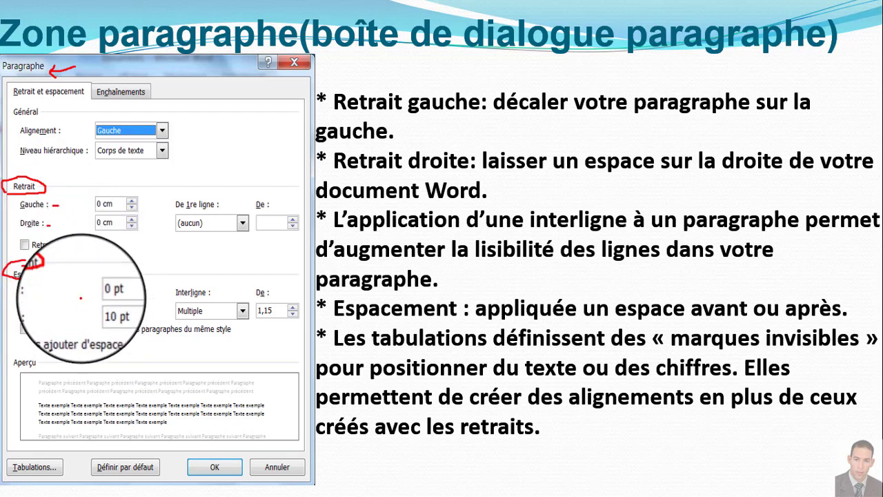
{"action": "left_click", "coordinate": [207, 286]}
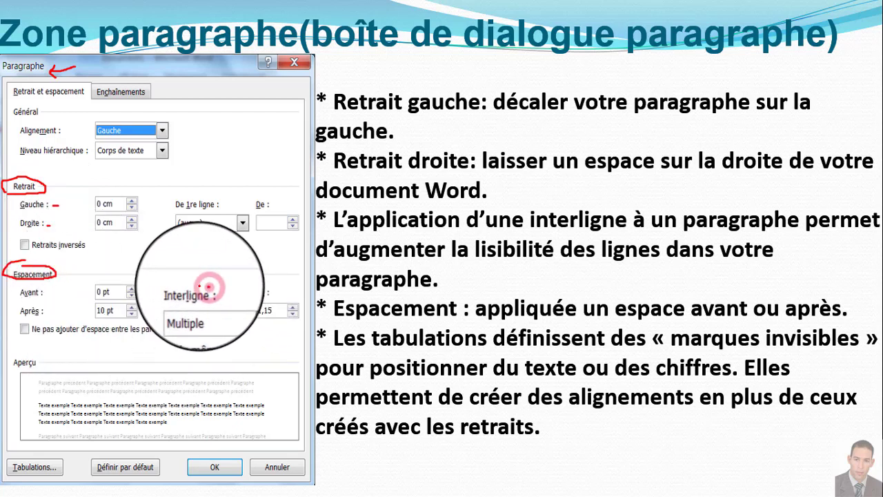
{"action": "left_click", "coordinate": [205, 199]}
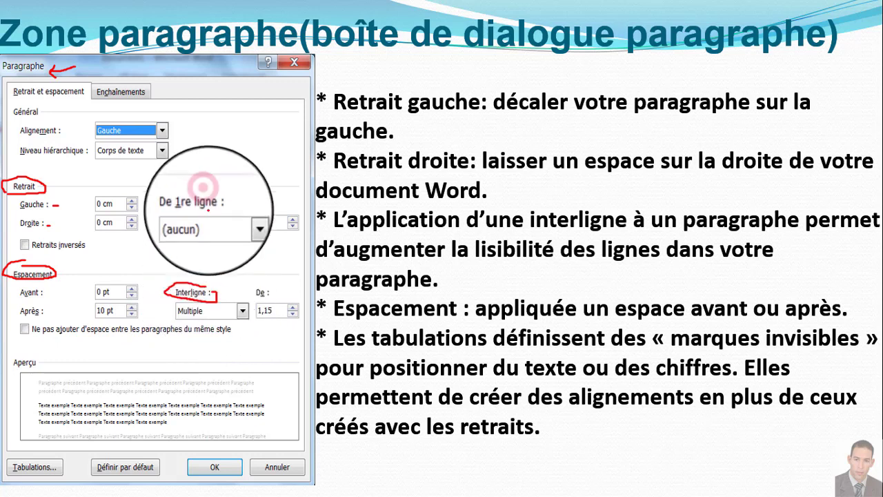
{"action": "left_click_drag", "start_coordinate": [211, 198], "coordinate": [201, 196]}
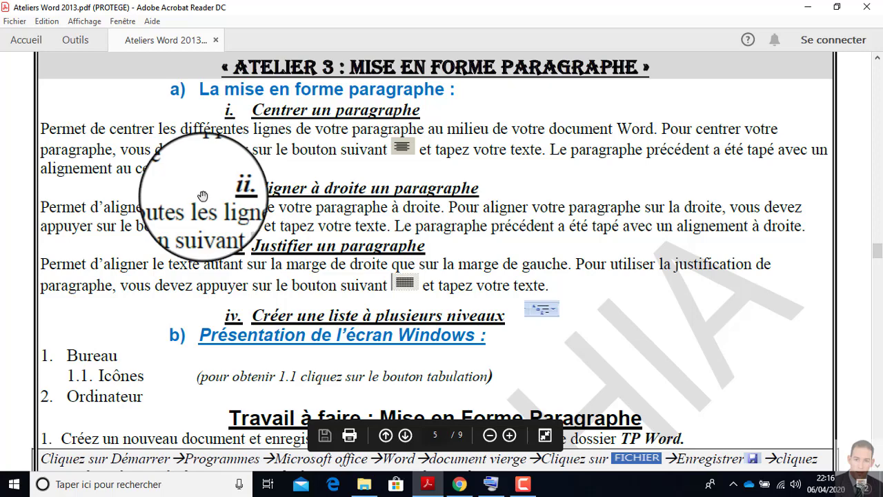
Scroll the PDF down to the « Travail à faire : Mise en Forme Paragraphe » exercise.
{"action": "scroll", "coordinate": [331, 205], "scroll_direction": "down", "scroll_amount": 2}
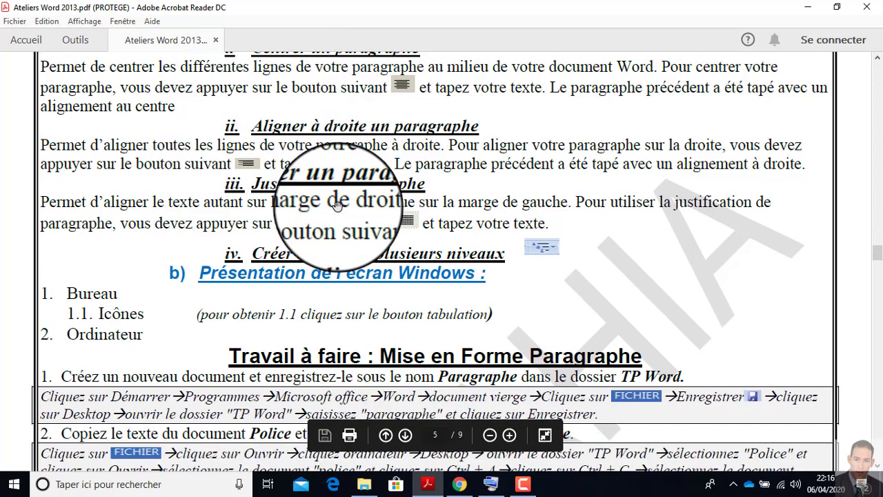
{"action": "scroll", "coordinate": [342, 197], "scroll_direction": "down", "scroll_amount": 2}
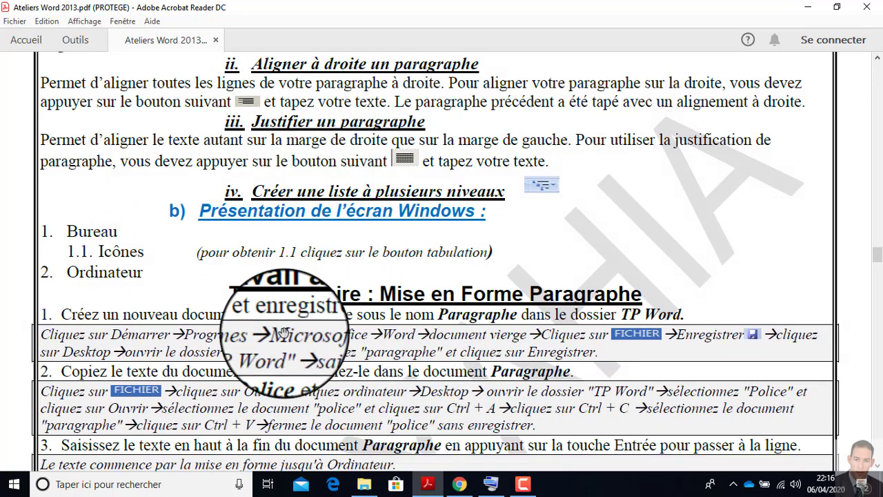
{"action": "scroll", "coordinate": [283, 332], "scroll_direction": "down", "scroll_amount": 1}
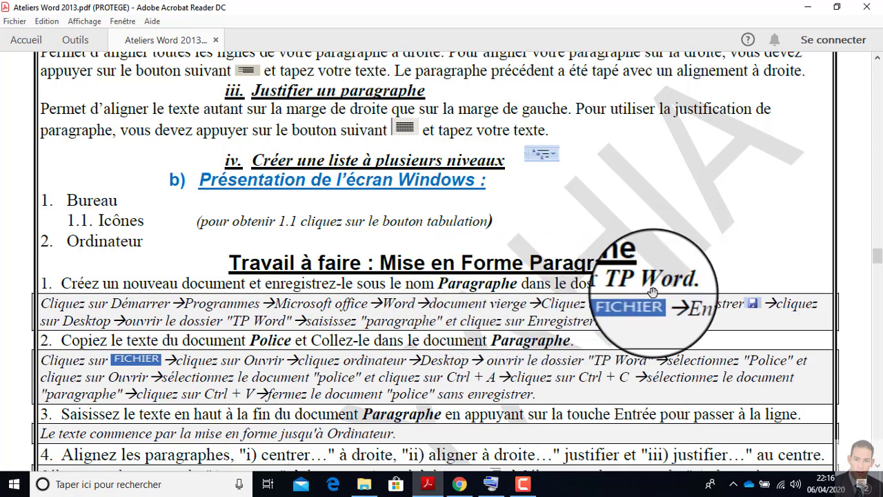
Restore and move the PDF window down, and search the Start menu for 'word'.
{"action": "left_click", "coordinate": [837, 8]}
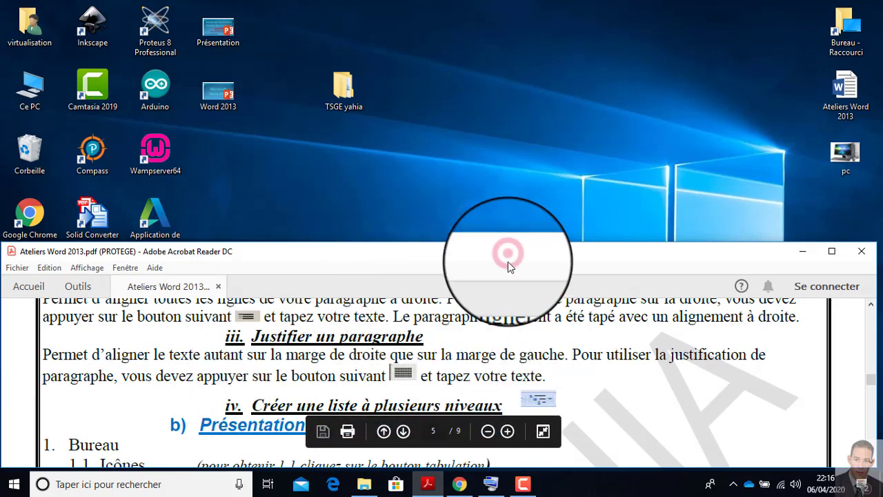
{"action": "mouse_move", "coordinate": [507, 256]}
{"action": "left_mouse_down"}
{"action": "mouse_move", "coordinate": [513, 286]}
{"action": "mouse_move", "coordinate": [516, 276]}
{"action": "left_mouse_up"}
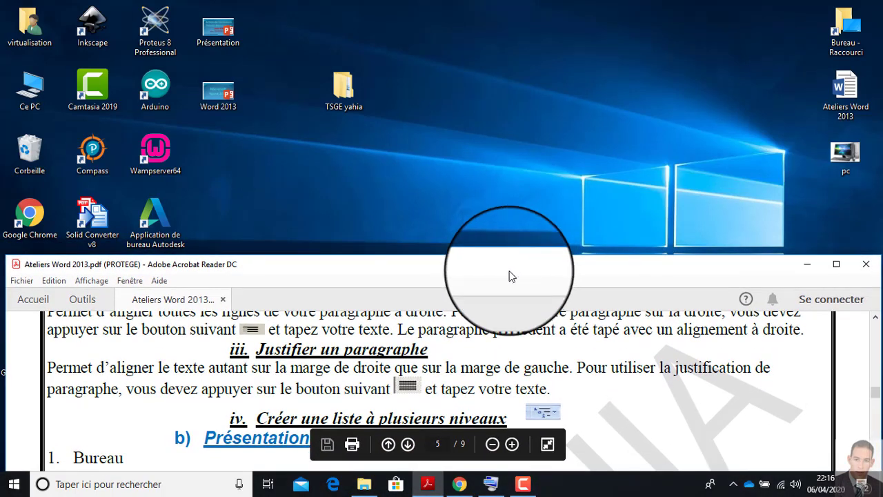
{"action": "left_click", "coordinate": [15, 485]}
{"action": "left_click", "coordinate": [107, 485]}
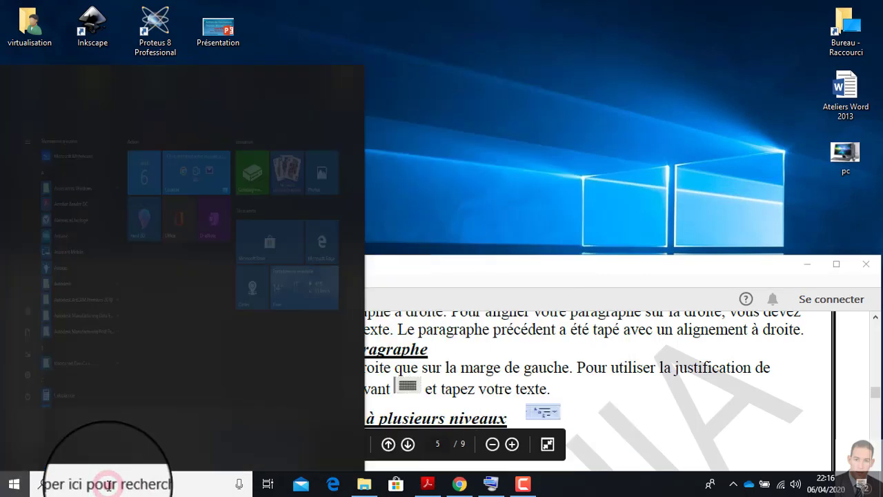
{"action": "type", "text": "word"}
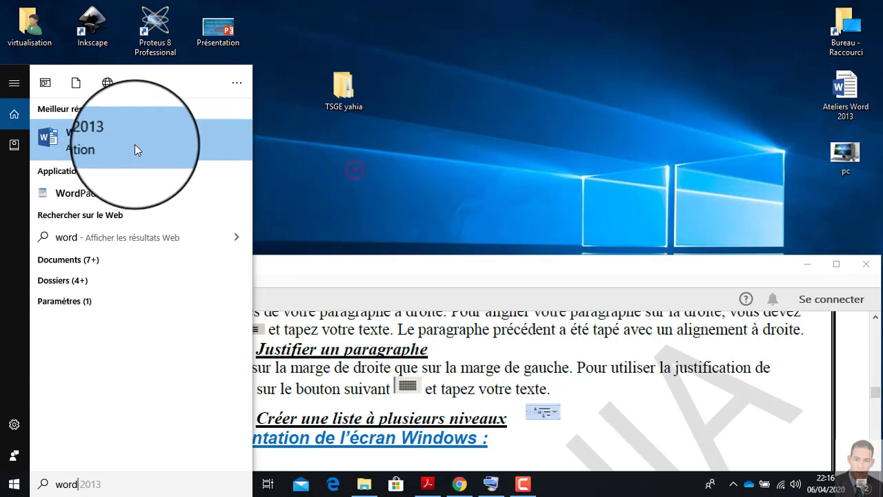
{"action": "left_click", "coordinate": [355, 169]}
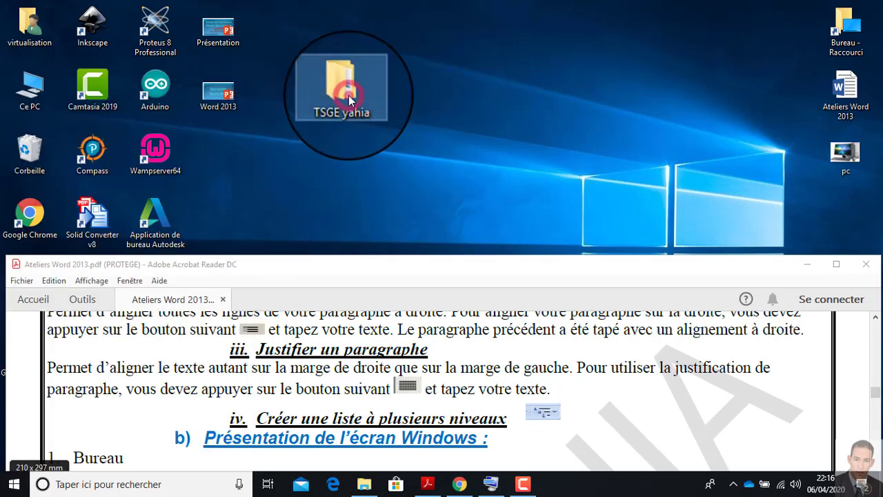
In TSGE yahia > TP Word, create a new Word document named Paragraphe.
{"action": "double_click", "coordinate": [349, 100]}
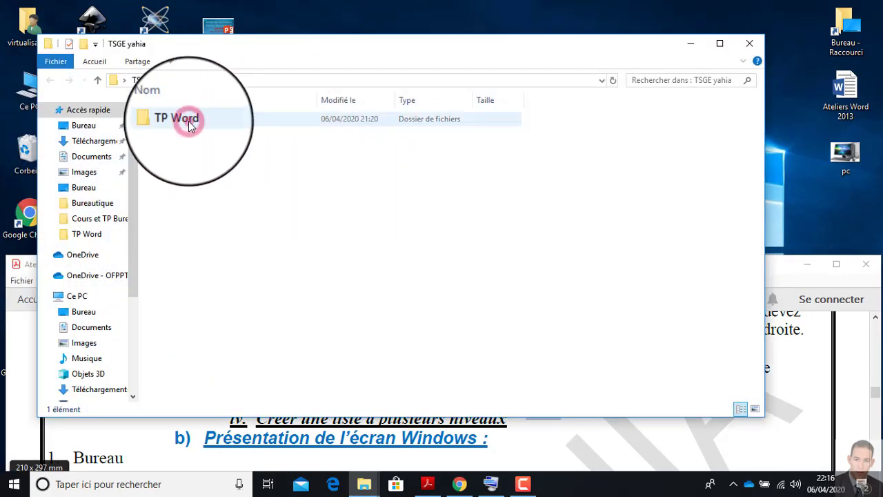
{"action": "double_click", "coordinate": [190, 122]}
{"action": "right_click", "coordinate": [189, 214]}
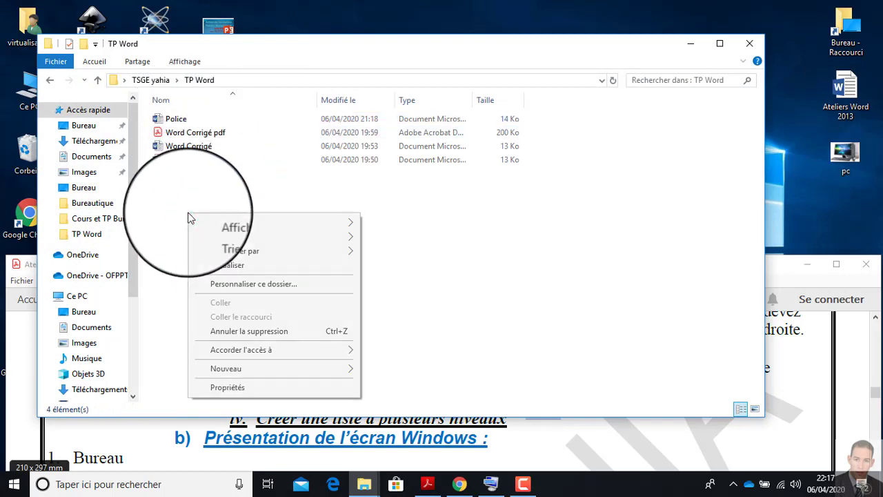
{"action": "mouse_move", "coordinate": [300, 370]}
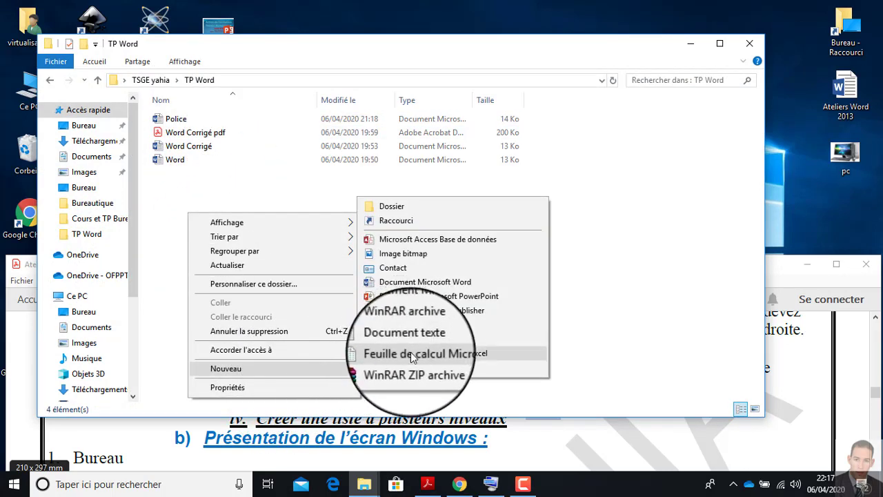
{"action": "left_click", "coordinate": [417, 282]}
{"action": "type", "text": "Paragraphe"}
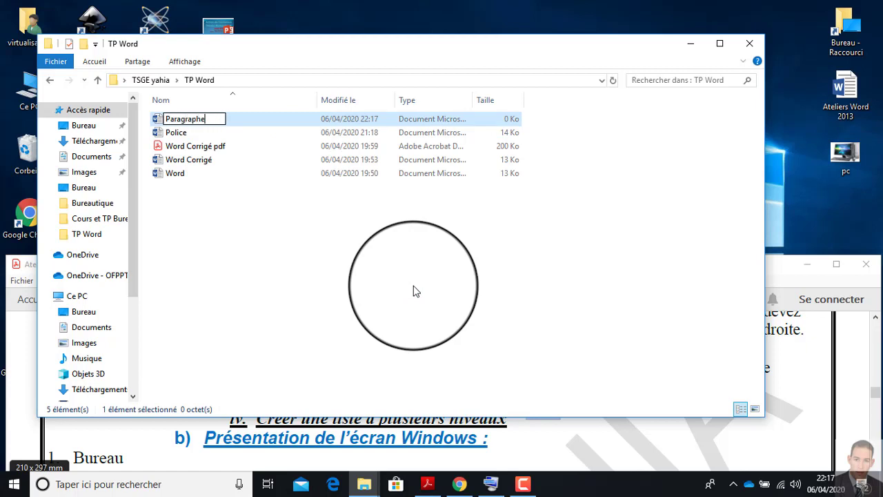
Open Paragraphe in Word, review the PDF instructions, then minimize the Word window.
{"action": "left_click", "coordinate": [220, 123]}
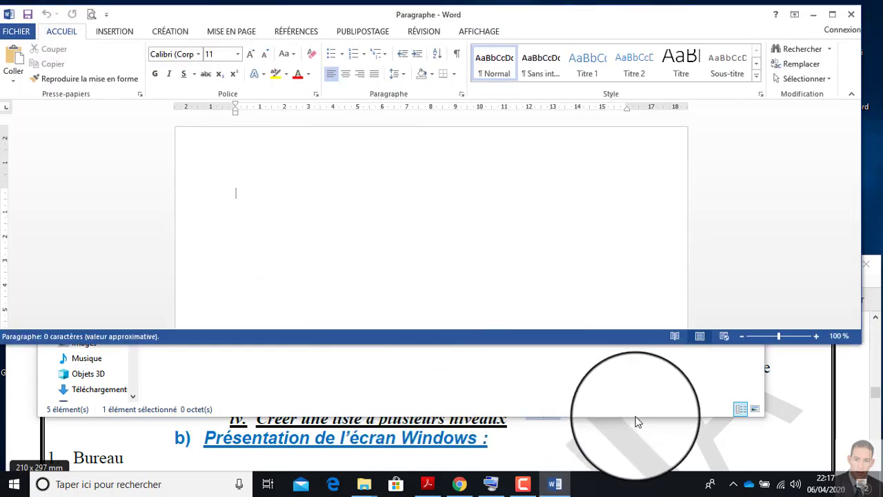
{"action": "left_click", "coordinate": [656, 452]}
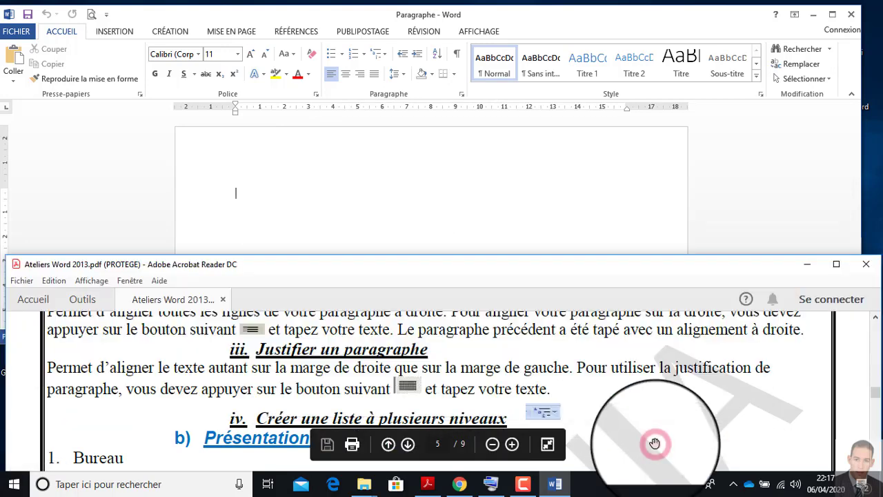
{"action": "scroll", "coordinate": [293, 361], "scroll_direction": "down", "scroll_amount": 3}
{"action": "scroll", "coordinate": [293, 361], "scroll_direction": "down", "scroll_amount": 2}
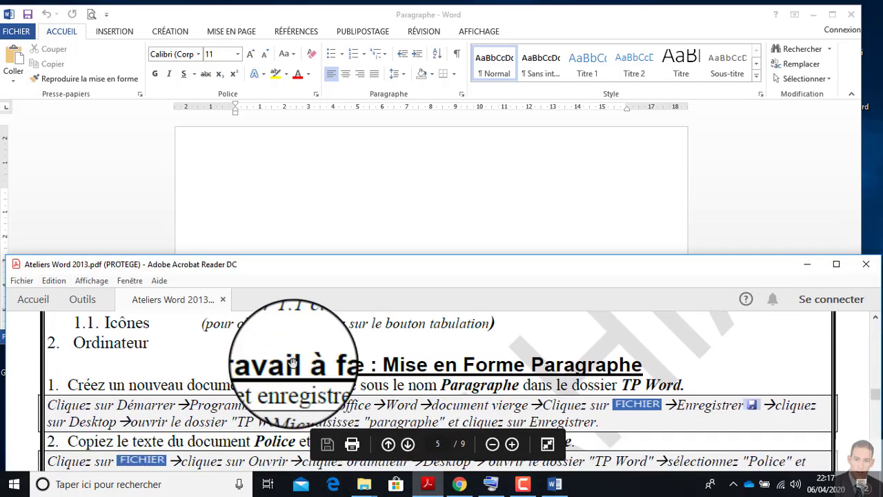
{"action": "scroll", "coordinate": [293, 361], "scroll_direction": "down", "scroll_amount": 1}
{"action": "scroll", "coordinate": [293, 363], "scroll_direction": "down", "scroll_amount": 1}
{"action": "scroll", "coordinate": [293, 362], "scroll_direction": "down", "scroll_amount": 1}
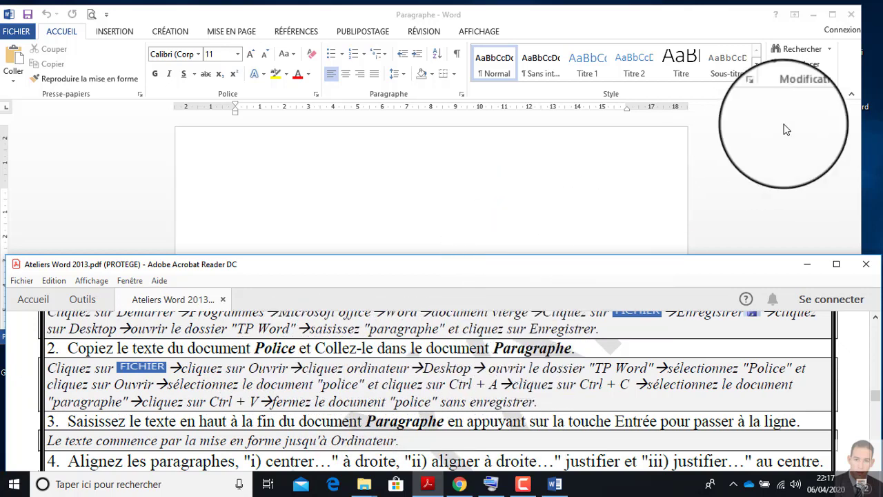
{"action": "left_click", "coordinate": [815, 21]}
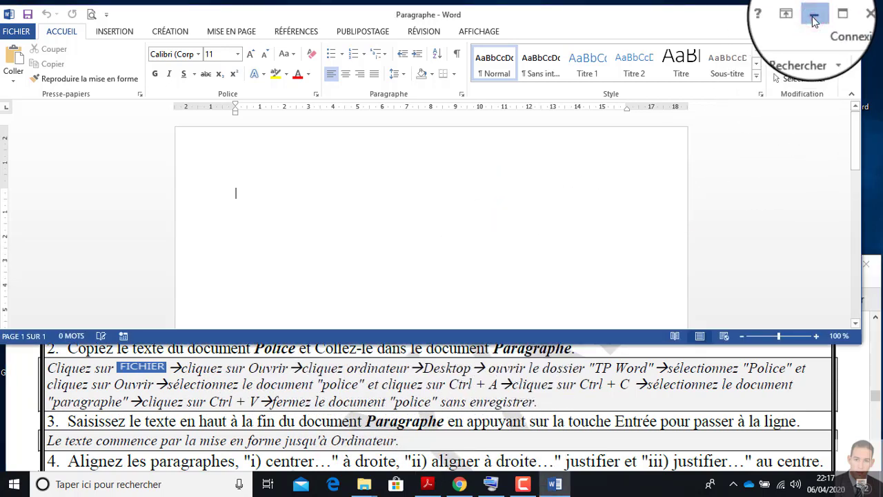
{"action": "left_click", "coordinate": [815, 21]}
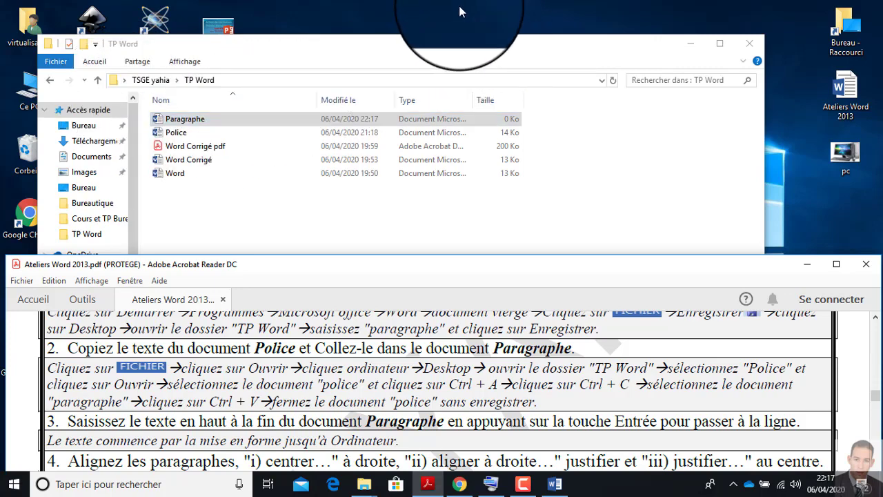
Open Police, select all its text and copy it, then switch back to Paragraphe.
{"action": "left_click", "coordinate": [185, 138]}
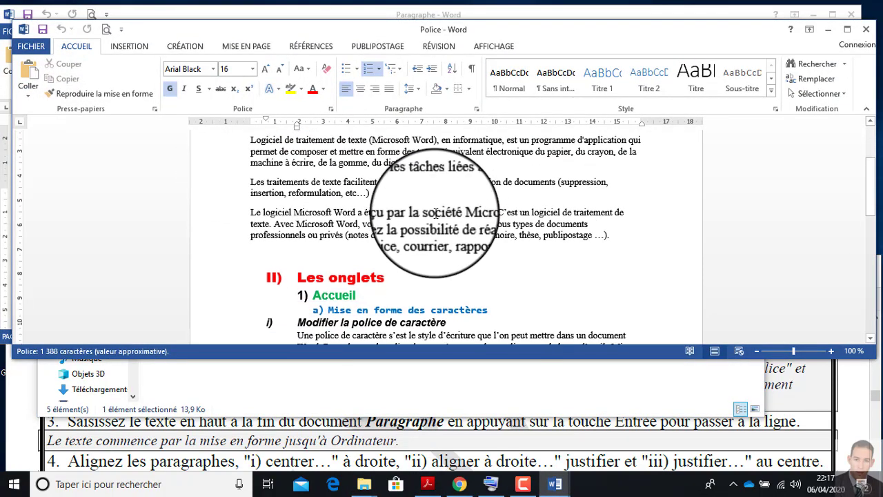
{"action": "scroll", "coordinate": [448, 265], "scroll_direction": "up", "scroll_amount": 3}
{"action": "key", "text": "ctrl+a"}
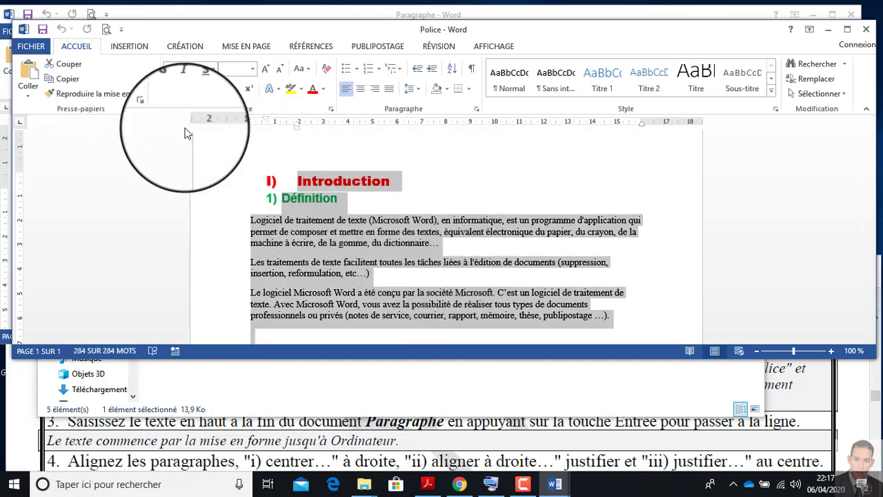
{"action": "left_click", "coordinate": [822, 95]}
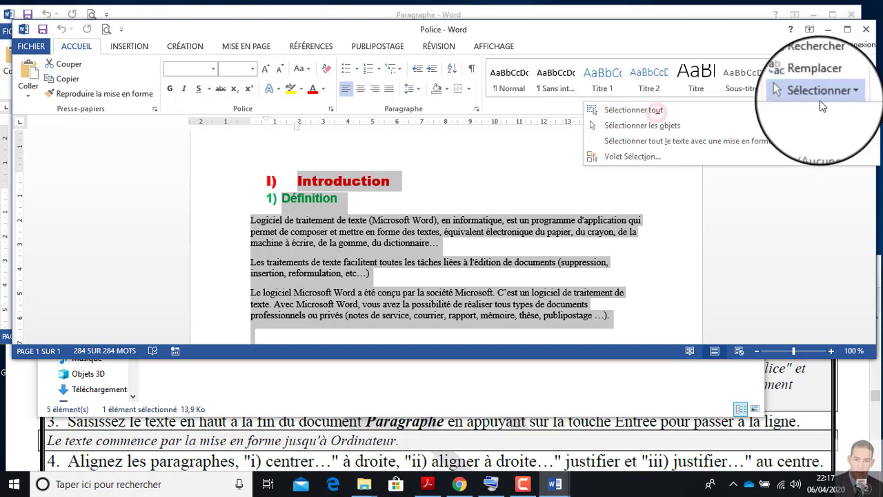
{"action": "left_click", "coordinate": [656, 112]}
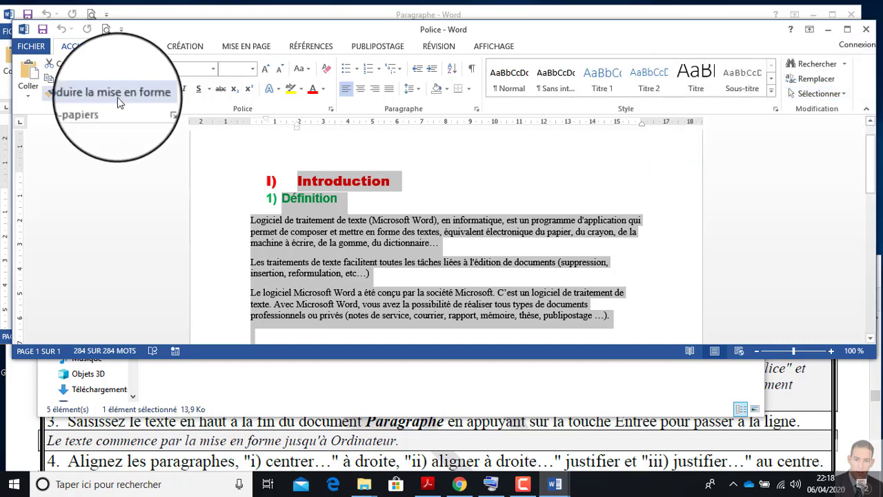
{"action": "left_click", "coordinate": [63, 78]}
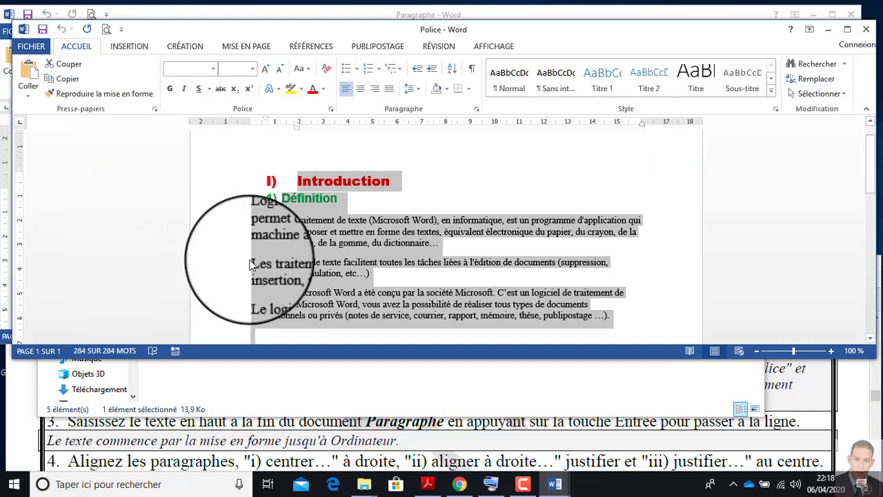
{"action": "left_click", "coordinate": [549, 487]}
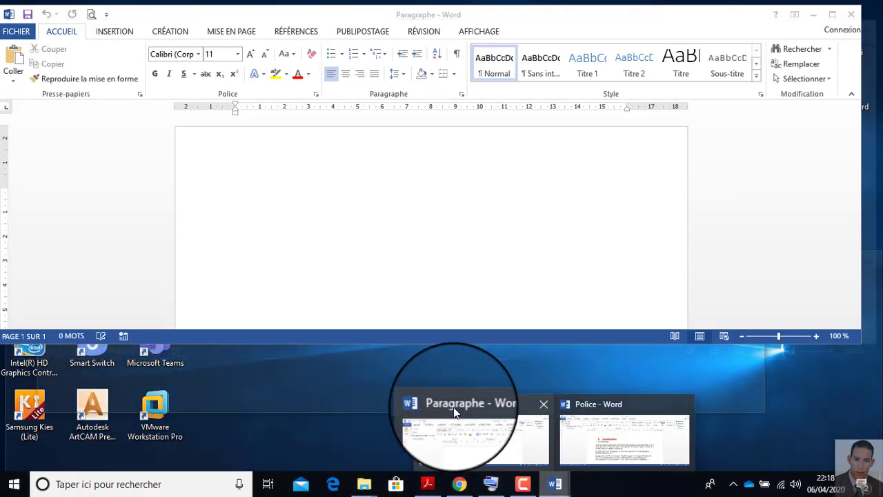
{"action": "left_click", "coordinate": [467, 427]}
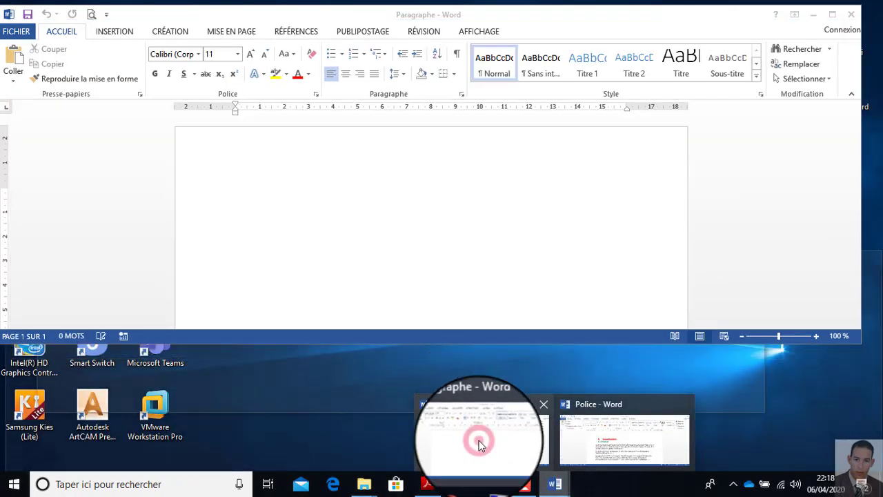
Paste the copied Police text into the Paragraphe document.
{"action": "left_click", "coordinate": [240, 193]}
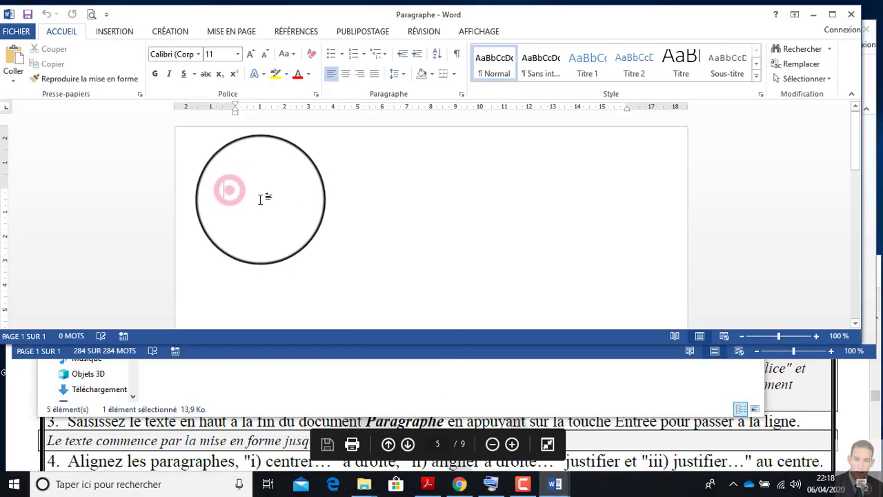
{"action": "left_click", "coordinate": [15, 58]}
{"action": "scroll", "coordinate": [376, 252], "scroll_direction": "up", "scroll_amount": 2}
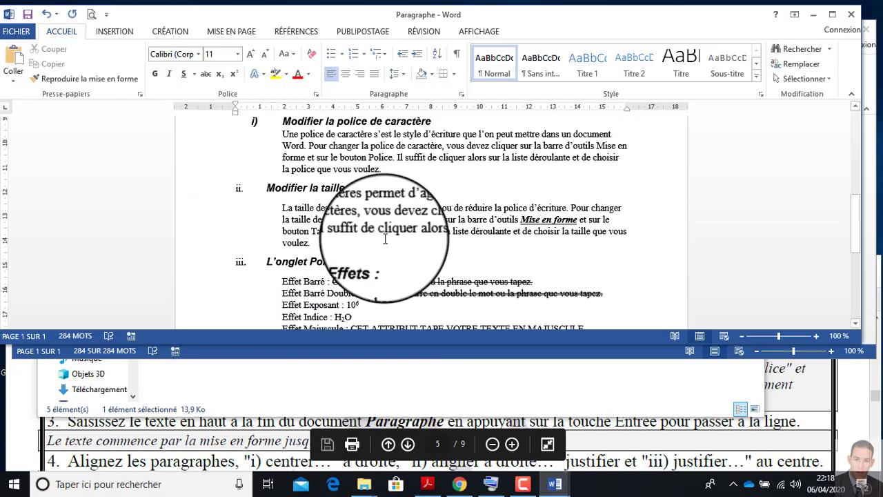
{"action": "scroll", "coordinate": [386, 239], "scroll_direction": "up", "scroll_amount": 2}
{"action": "scroll", "coordinate": [325, 197], "scroll_direction": "down", "scroll_amount": 3}
{"action": "scroll", "coordinate": [325, 197], "scroll_direction": "down", "scroll_amount": 2}
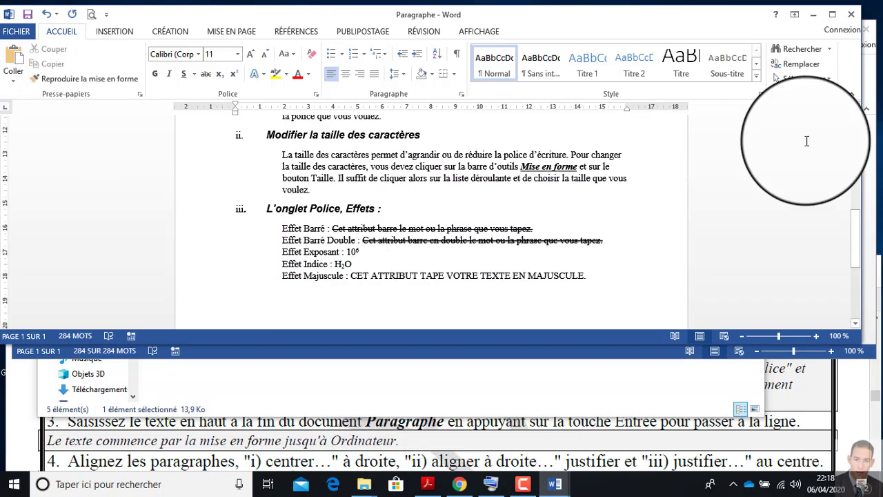
Close the Police document and the TP Word folder window.
{"action": "left_click", "coordinate": [554, 484]}
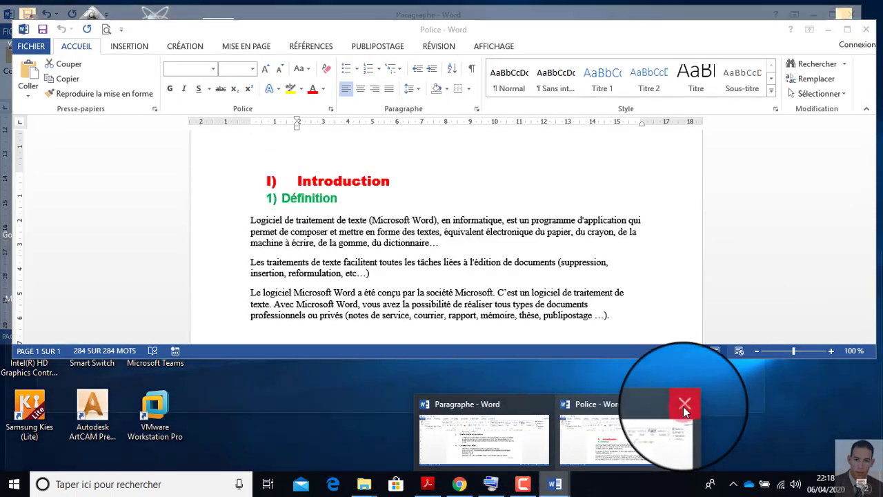
{"action": "left_click", "coordinate": [683, 407]}
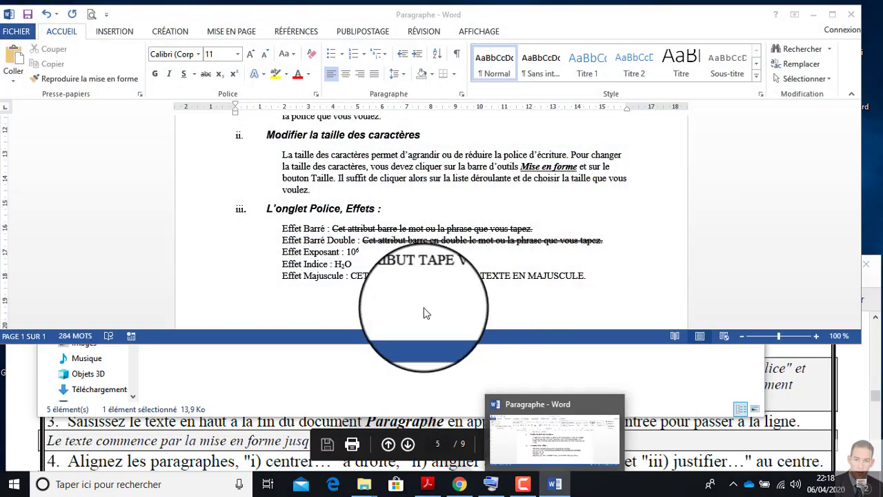
{"action": "left_click", "coordinate": [635, 353]}
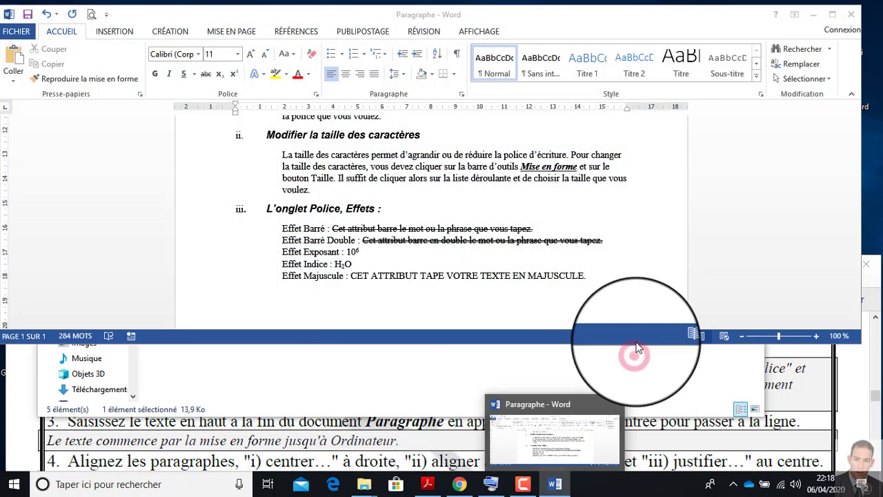
{"action": "left_click", "coordinate": [750, 43]}
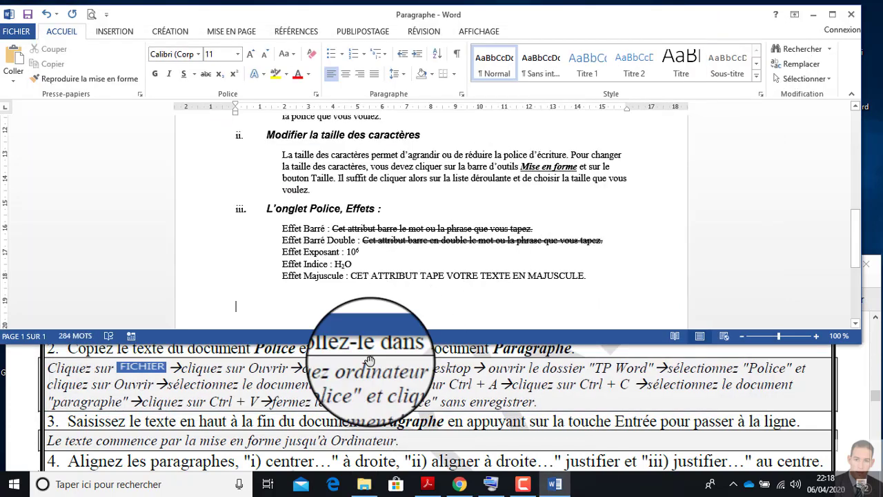
{"action": "scroll", "coordinate": [356, 401], "scroll_direction": "down", "scroll_amount": 1}
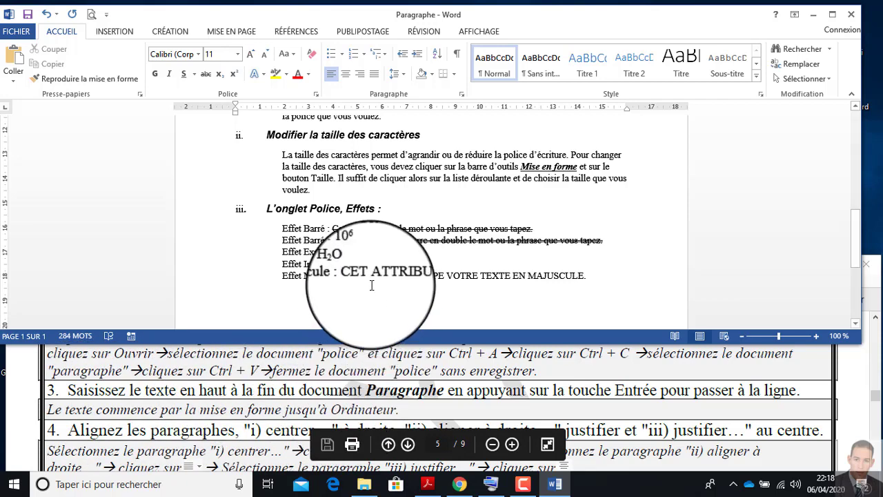
{"action": "left_click", "coordinate": [277, 301]}
{"action": "scroll", "coordinate": [297, 179], "scroll_direction": "up", "scroll_amount": 3}
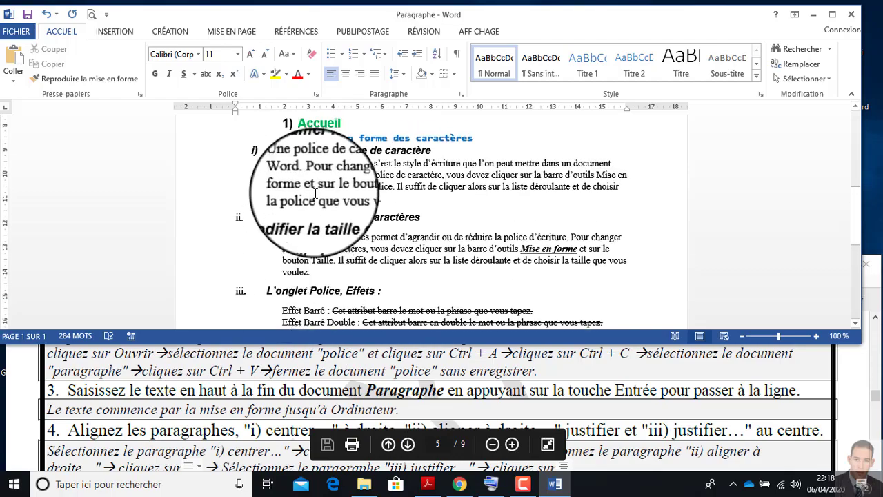
{"action": "scroll", "coordinate": [303, 179], "scroll_direction": "up", "scroll_amount": 2}
{"action": "scroll", "coordinate": [315, 181], "scroll_direction": "up", "scroll_amount": 4}
{"action": "scroll", "coordinate": [317, 185], "scroll_direction": "down", "scroll_amount": 2}
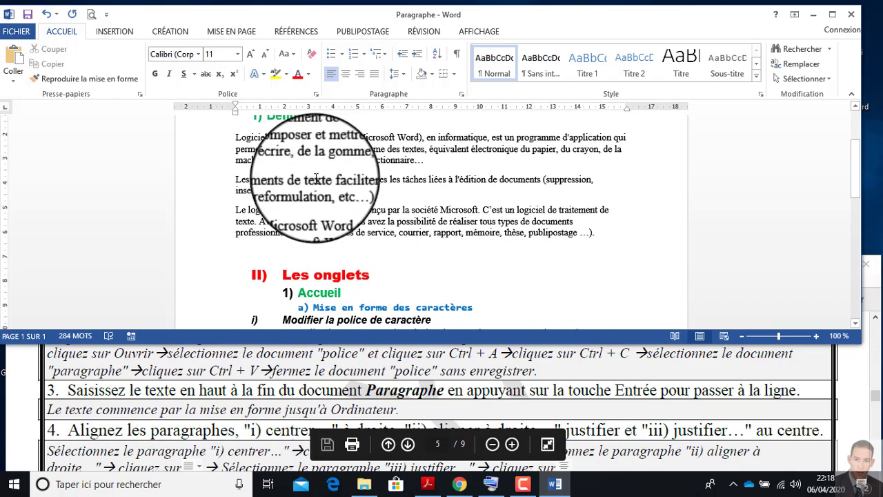
{"action": "scroll", "coordinate": [323, 193], "scroll_direction": "down", "scroll_amount": 2}
{"action": "scroll", "coordinate": [328, 201], "scroll_direction": "down", "scroll_amount": 2}
{"action": "scroll", "coordinate": [311, 199], "scroll_direction": "down", "scroll_amount": 2}
{"action": "scroll", "coordinate": [298, 220], "scroll_direction": "down", "scroll_amount": 3}
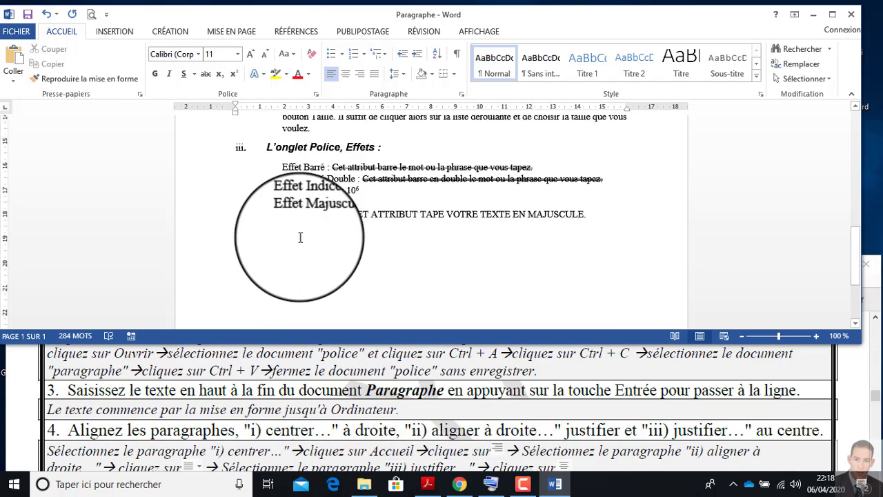
{"action": "left_click", "coordinate": [235, 240]}
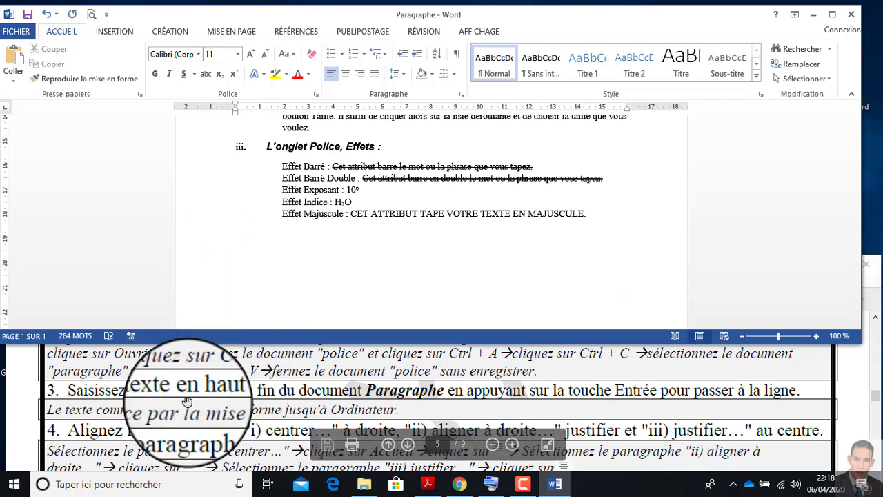
{"action": "scroll", "coordinate": [359, 400], "scroll_direction": "up", "scroll_amount": 2}
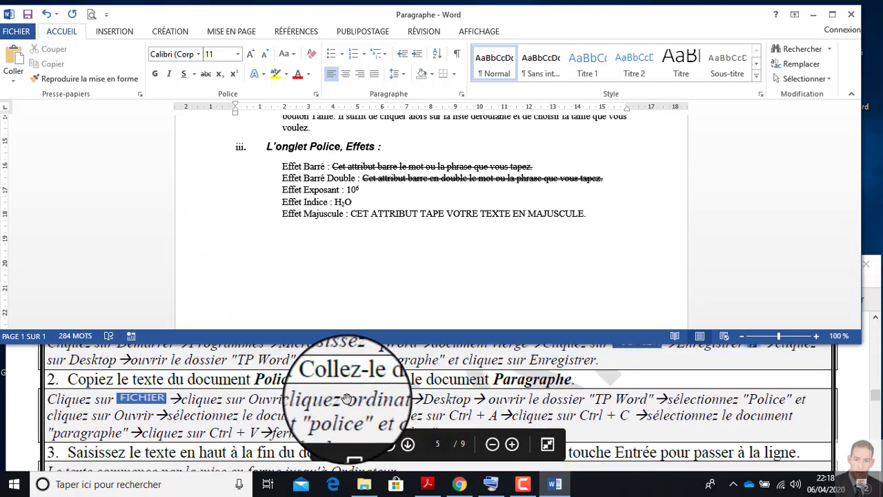
{"action": "scroll", "coordinate": [352, 399], "scroll_direction": "up", "scroll_amount": 2}
{"action": "scroll", "coordinate": [346, 398], "scroll_direction": "up", "scroll_amount": 2}
{"action": "scroll", "coordinate": [346, 398], "scroll_direction": "up", "scroll_amount": 2}
{"action": "scroll", "coordinate": [346, 398], "scroll_direction": "up", "scroll_amount": 2}
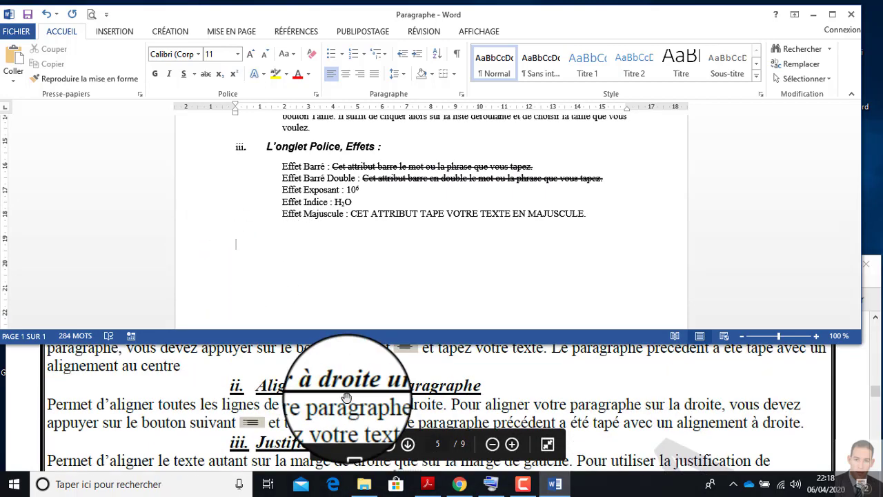
{"action": "scroll", "coordinate": [347, 398], "scroll_direction": "up", "scroll_amount": 2}
{"action": "scroll", "coordinate": [346, 397], "scroll_direction": "up", "scroll_amount": 2}
{"action": "scroll", "coordinate": [331, 399], "scroll_direction": "down", "scroll_amount": 2}
{"action": "scroll", "coordinate": [297, 400], "scroll_direction": "down", "scroll_amount": 2}
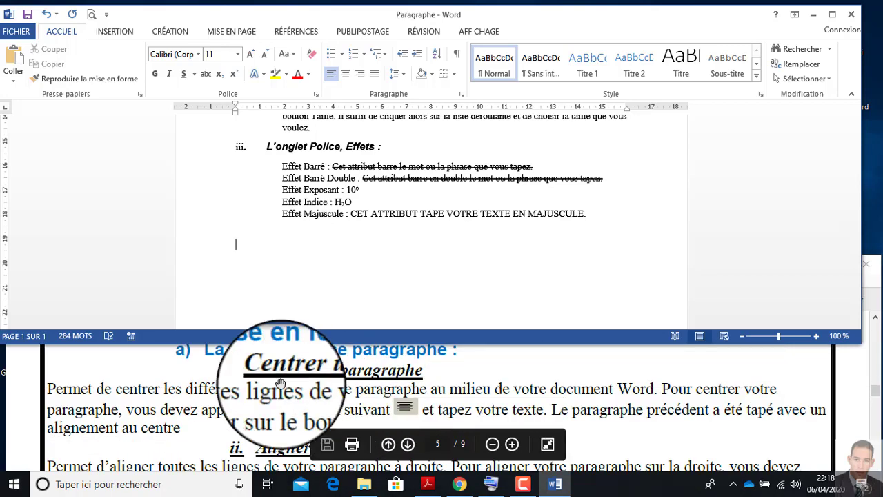
{"action": "scroll", "coordinate": [273, 404], "scroll_direction": "up", "scroll_amount": 4}
{"action": "scroll", "coordinate": [400, 393], "scroll_direction": "down", "scroll_amount": 1}
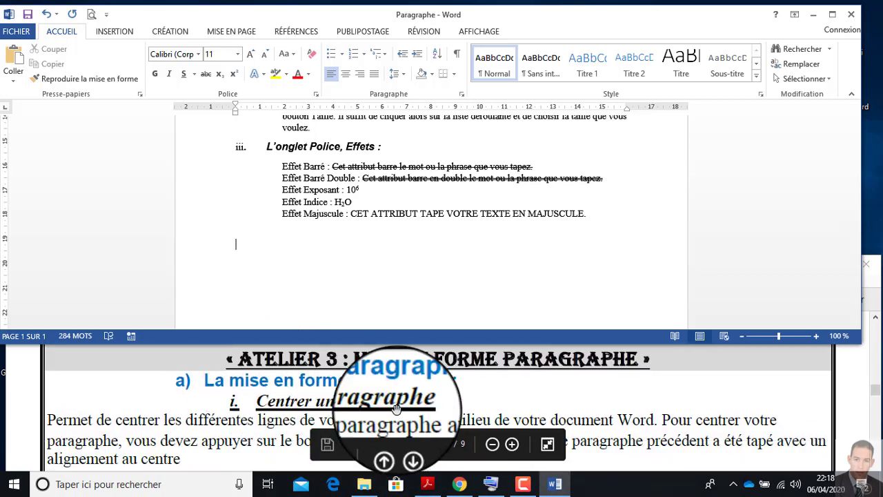
{"action": "scroll", "coordinate": [386, 388], "scroll_direction": "down", "scroll_amount": 5}
{"action": "scroll", "coordinate": [386, 388], "scroll_direction": "down", "scroll_amount": 2}
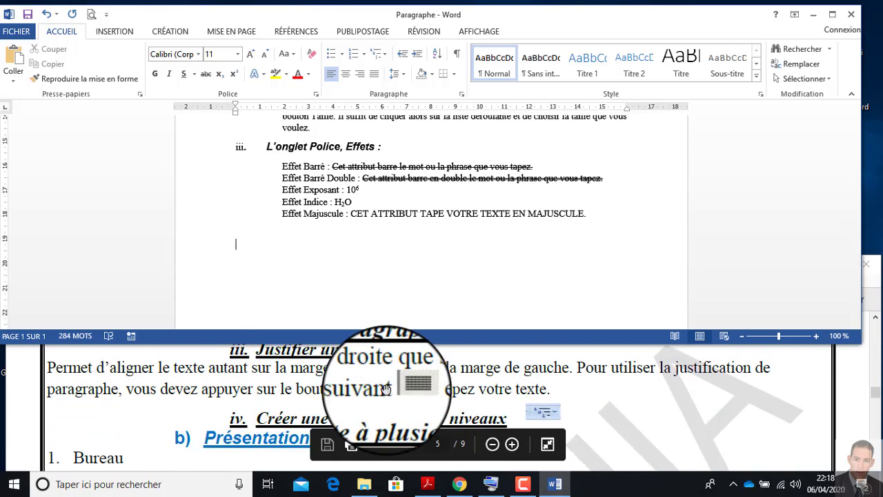
{"action": "scroll", "coordinate": [386, 388], "scroll_direction": "down", "scroll_amount": 4}
{"action": "scroll", "coordinate": [386, 389], "scroll_direction": "down", "scroll_amount": 2}
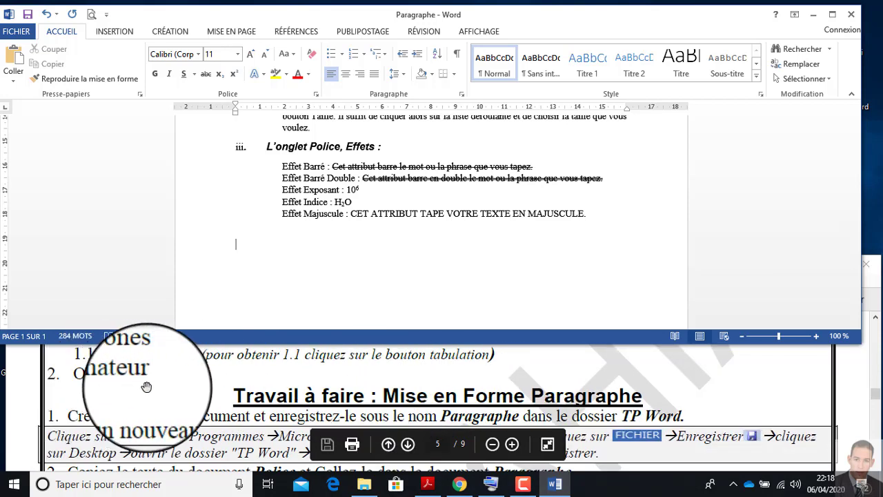
{"action": "scroll", "coordinate": [288, 376], "scroll_direction": "up", "scroll_amount": 3}
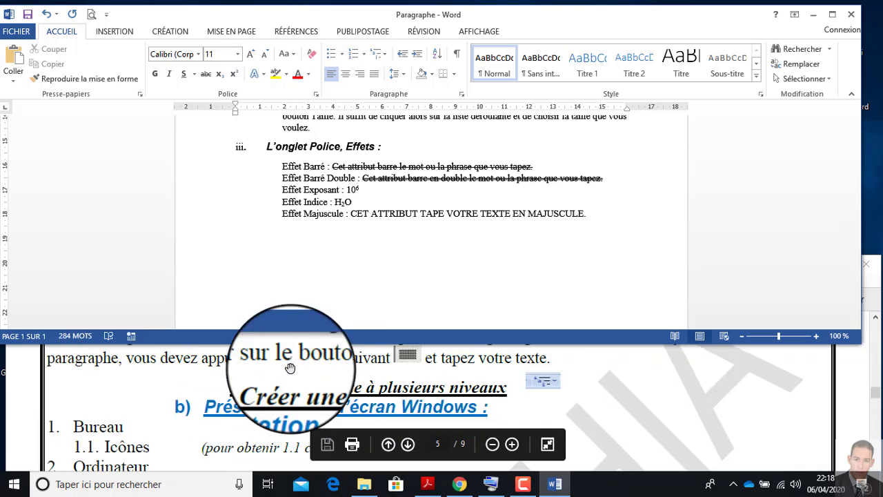
{"action": "scroll", "coordinate": [290, 368], "scroll_direction": "up", "scroll_amount": 5}
{"action": "scroll", "coordinate": [290, 368], "scroll_direction": "up", "scroll_amount": 3}
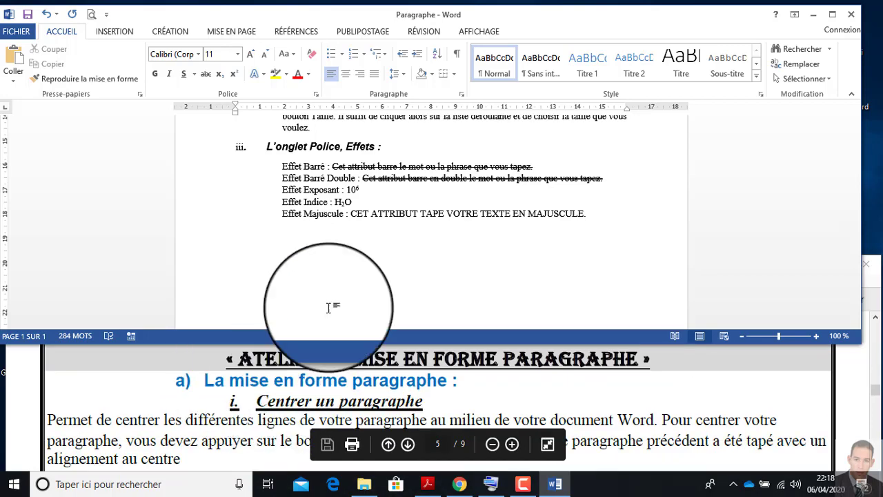
Enter the paragraph-formatting text below Effects, adding an 'Ordinateur' line after Icônes.
{"action": "left_click", "coordinate": [236, 242]}
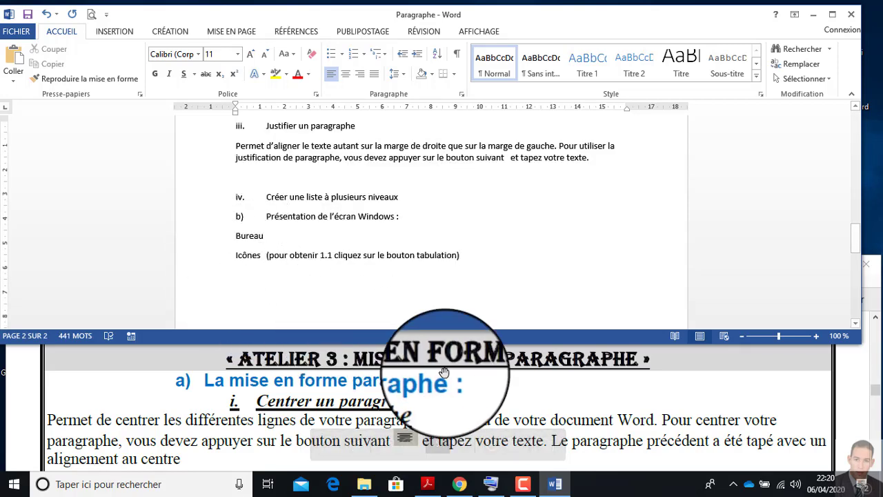
{"action": "scroll", "coordinate": [450, 376], "scroll_direction": "down", "scroll_amount": 3}
{"action": "scroll", "coordinate": [450, 401], "scroll_direction": "down", "scroll_amount": 3}
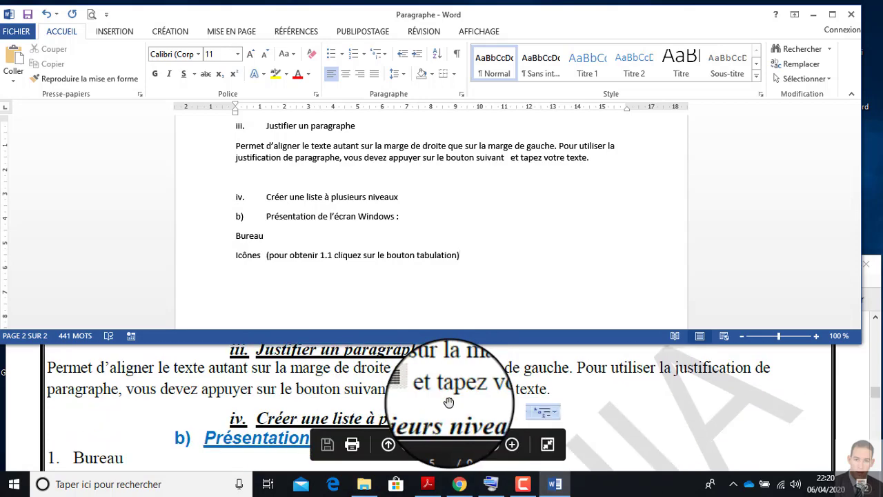
{"action": "scroll", "coordinate": [449, 403], "scroll_direction": "down", "scroll_amount": 2}
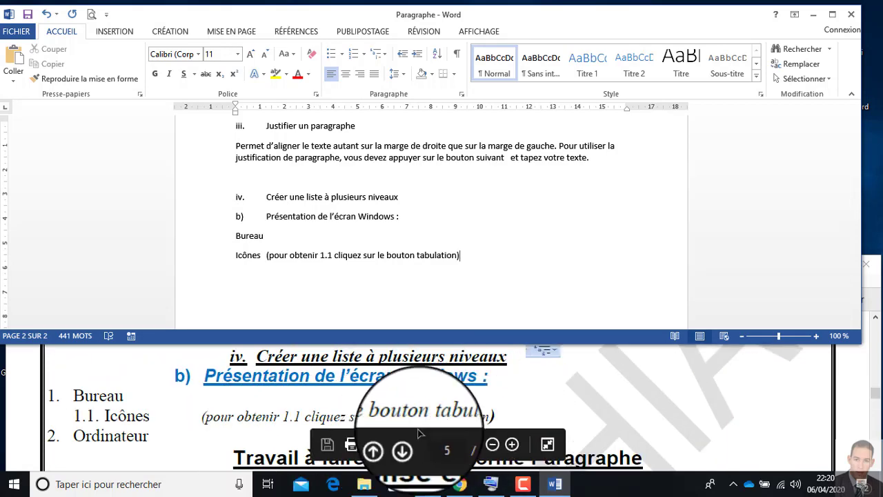
{"action": "left_click", "coordinate": [466, 260]}
{"action": "type", "text": "Ordina"}
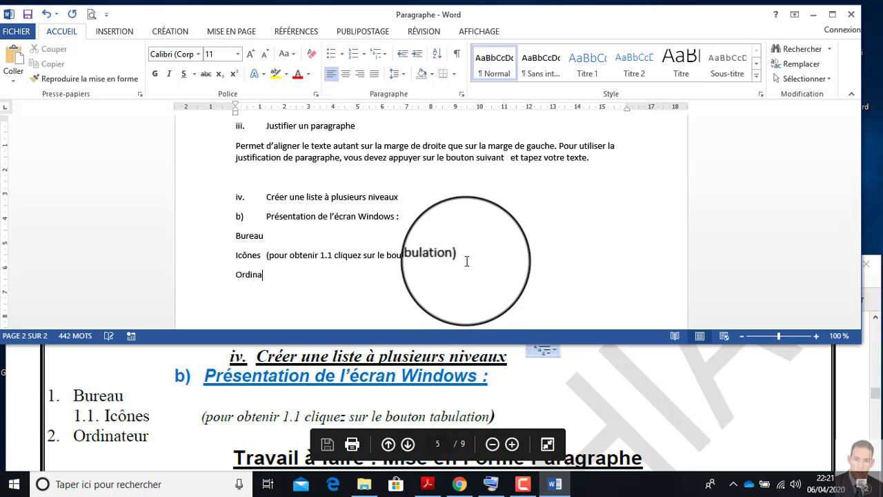
{"action": "type", "text": "teur"}
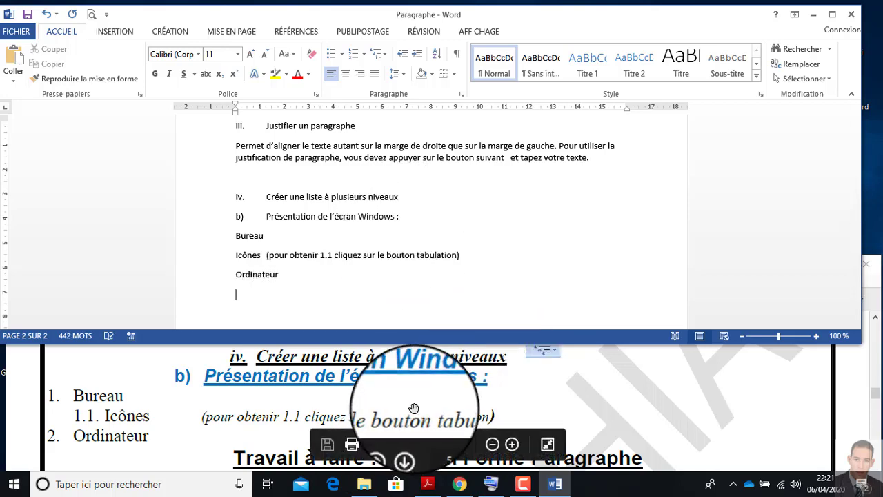
{"action": "scroll", "coordinate": [345, 405], "scroll_direction": "down", "scroll_amount": 1}
{"action": "scroll", "coordinate": [345, 405], "scroll_direction": "down", "scroll_amount": 3}
{"action": "scroll", "coordinate": [345, 408], "scroll_direction": "down", "scroll_amount": 2}
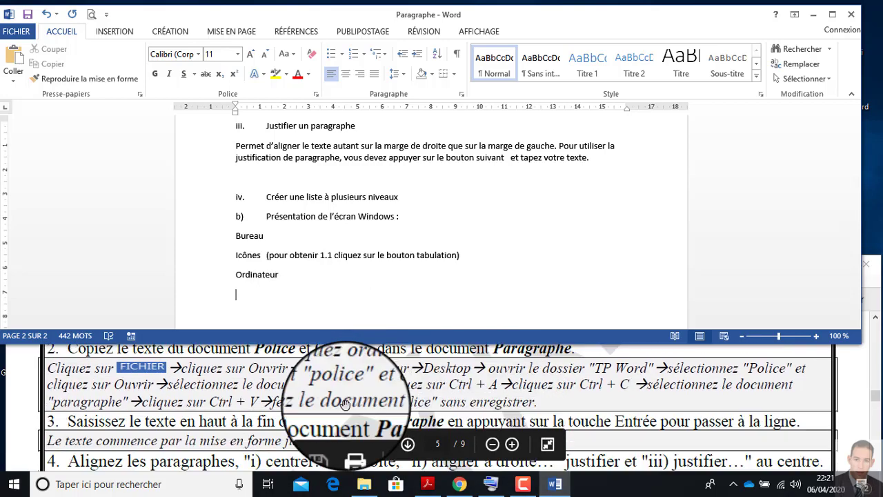
{"action": "scroll", "coordinate": [304, 407], "scroll_direction": "down", "scroll_amount": 1}
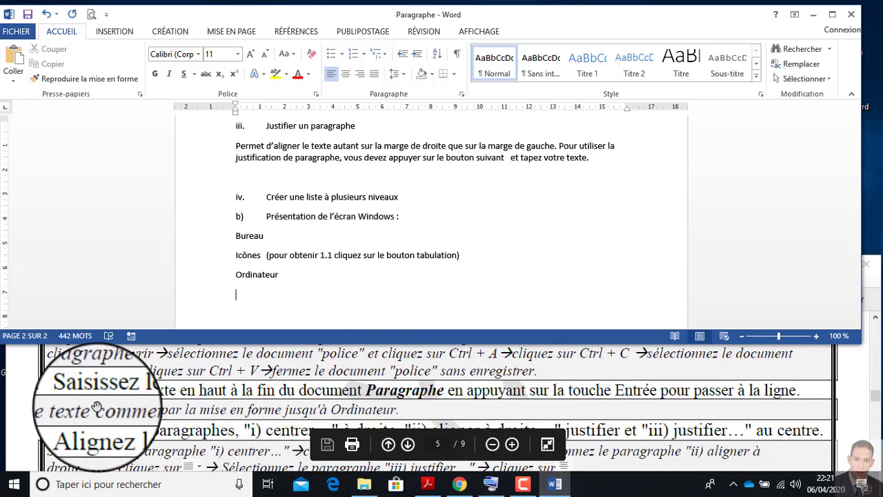
{"action": "scroll", "coordinate": [155, 419], "scroll_direction": "down", "scroll_amount": 1}
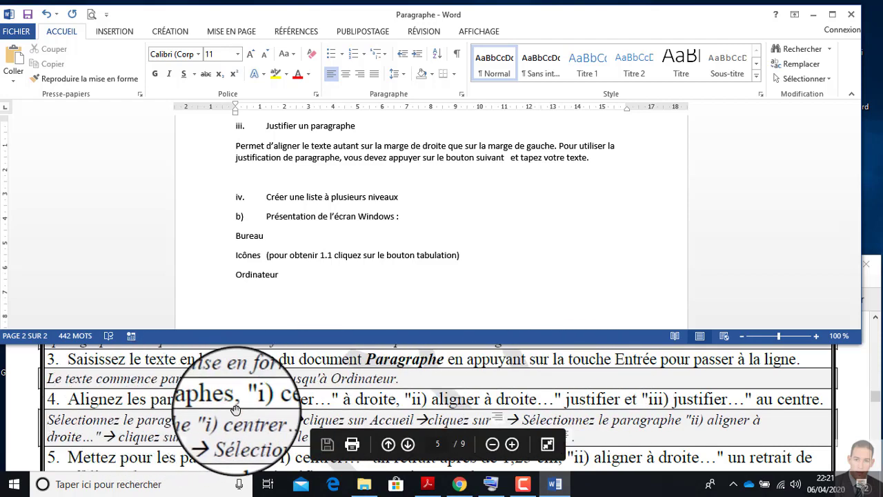
{"action": "scroll", "coordinate": [207, 407], "scroll_direction": "up", "scroll_amount": 1}
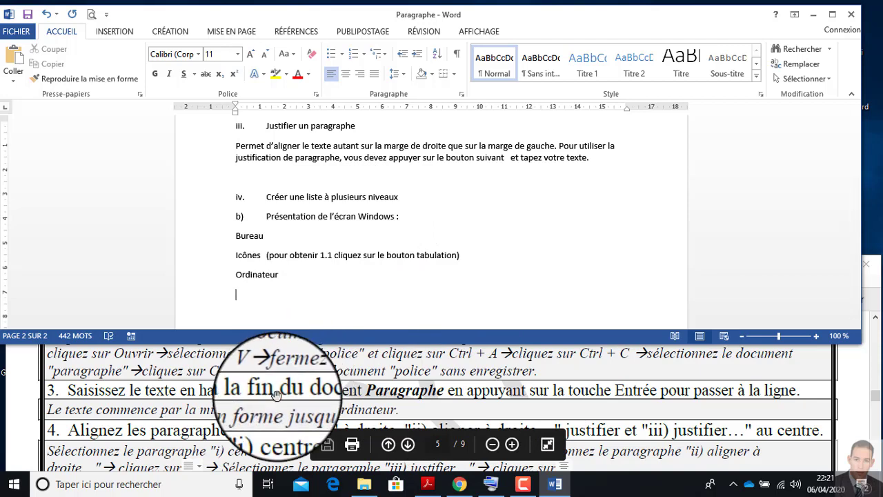
{"action": "scroll", "coordinate": [276, 404], "scroll_direction": "down", "scroll_amount": 1}
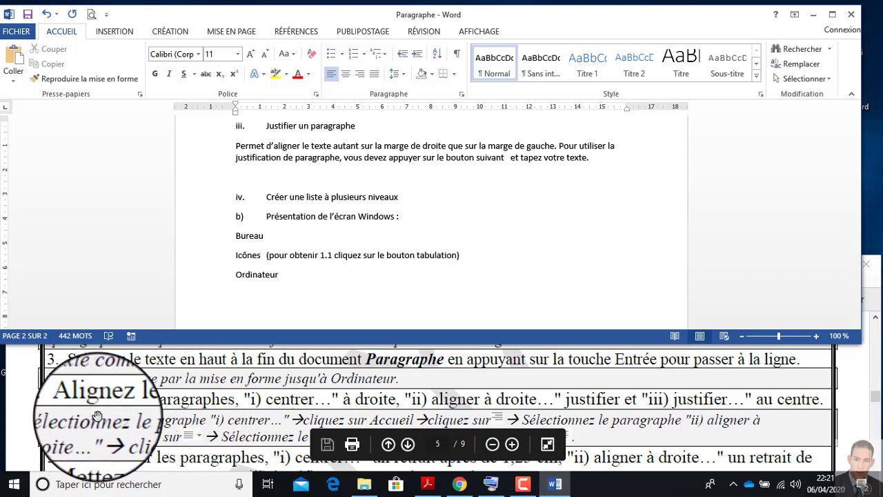
{"action": "scroll", "coordinate": [100, 414], "scroll_direction": "down", "scroll_amount": 1}
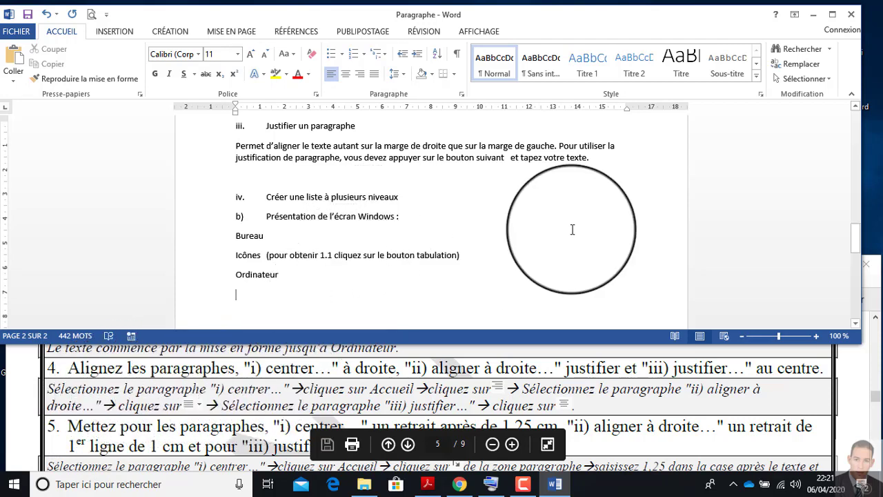
Search for 'centr' and right-align the 'Permet de centrer' paragraph under Centrer un paragraphe.
{"action": "left_click", "coordinate": [800, 52]}
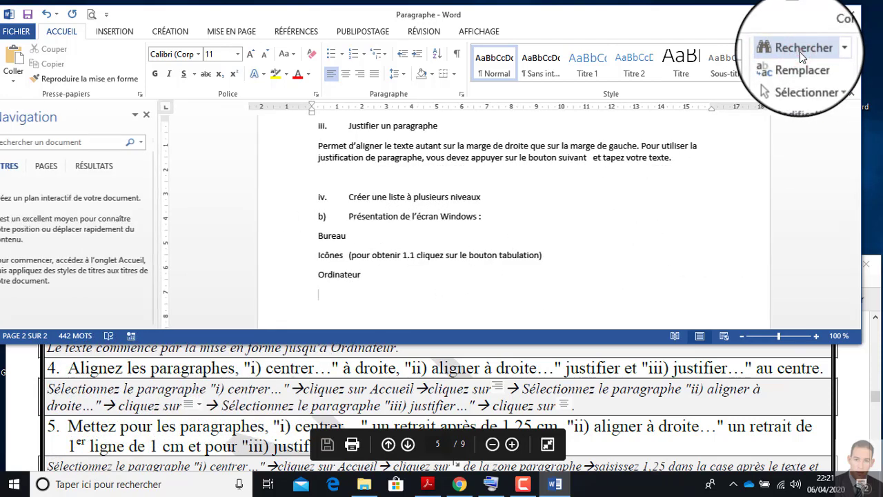
{"action": "type", "text": "c"}
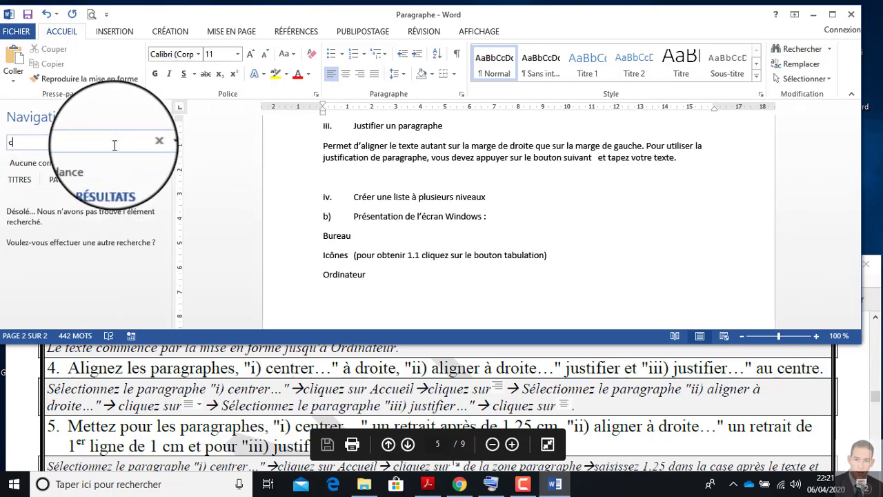
{"action": "type", "text": "ent"}
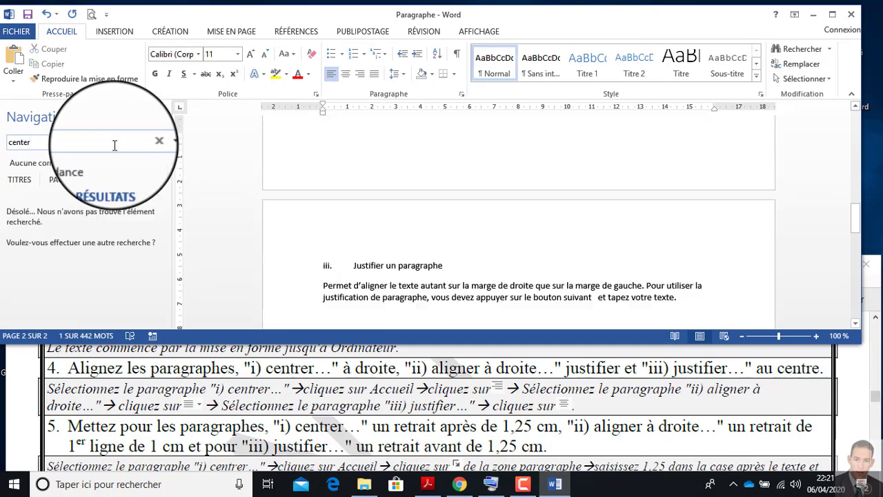
{"action": "type", "text": "r"}
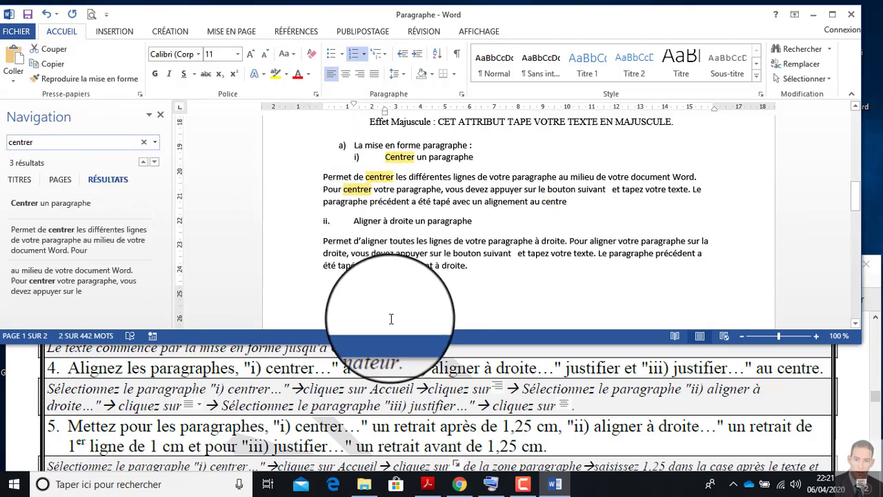
{"action": "left_click", "coordinate": [356, 169]}
{"action": "mouse_move", "coordinate": [356, 159]}
{"action": "left_mouse_down"}
{"action": "mouse_move", "coordinate": [476, 158]}
{"action": "mouse_move", "coordinate": [432, 158]}
{"action": "left_mouse_up"}
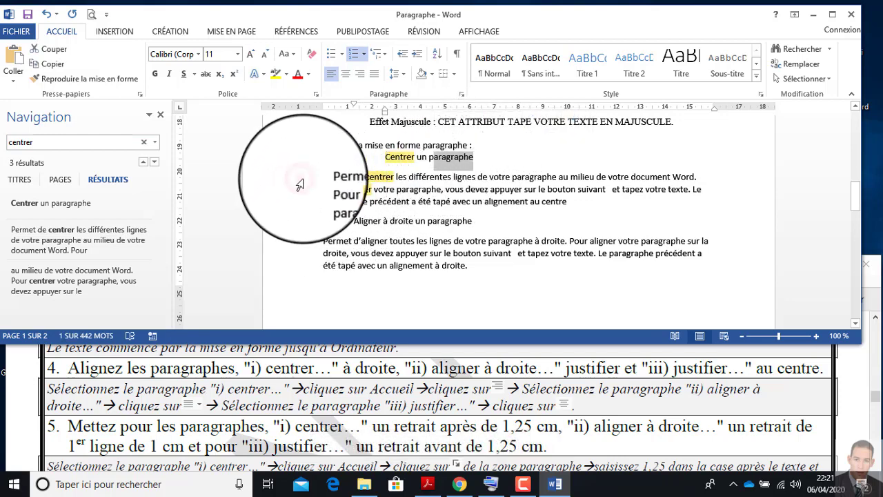
{"action": "left_click_drag", "start_coordinate": [297, 183], "coordinate": [296, 204]}
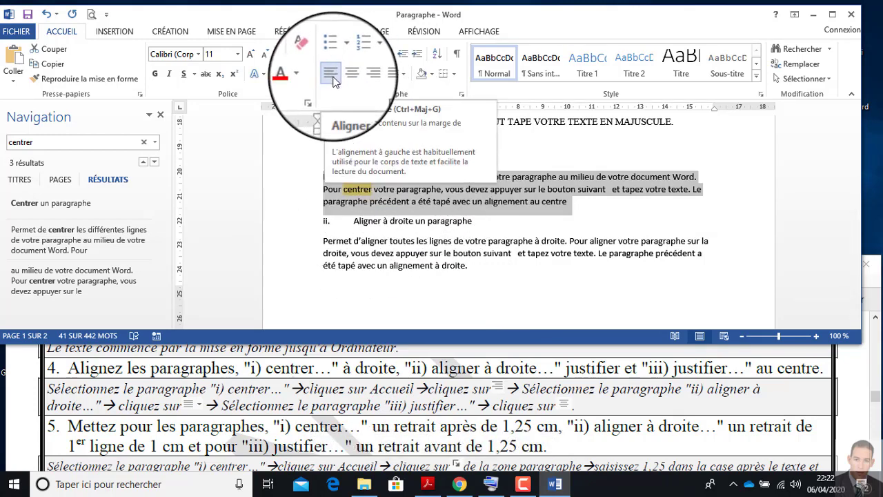
{"action": "left_click", "coordinate": [359, 75]}
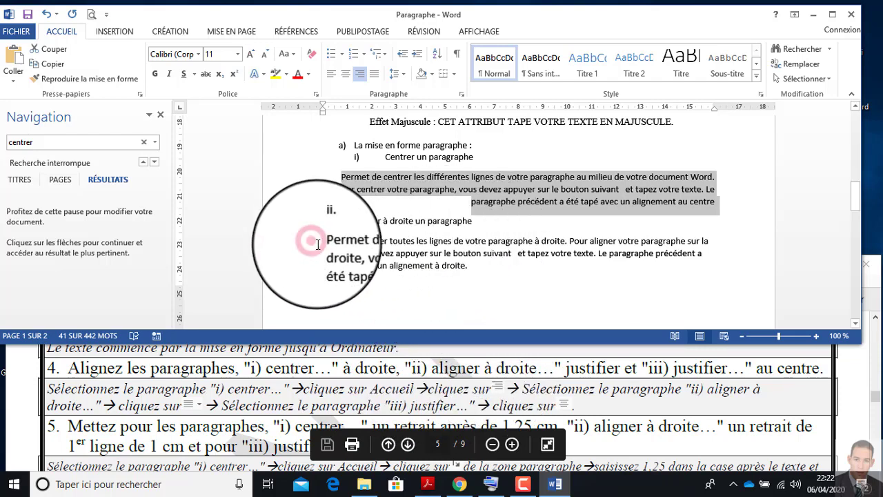
{"action": "left_click_drag", "start_coordinate": [308, 241], "coordinate": [310, 267]}
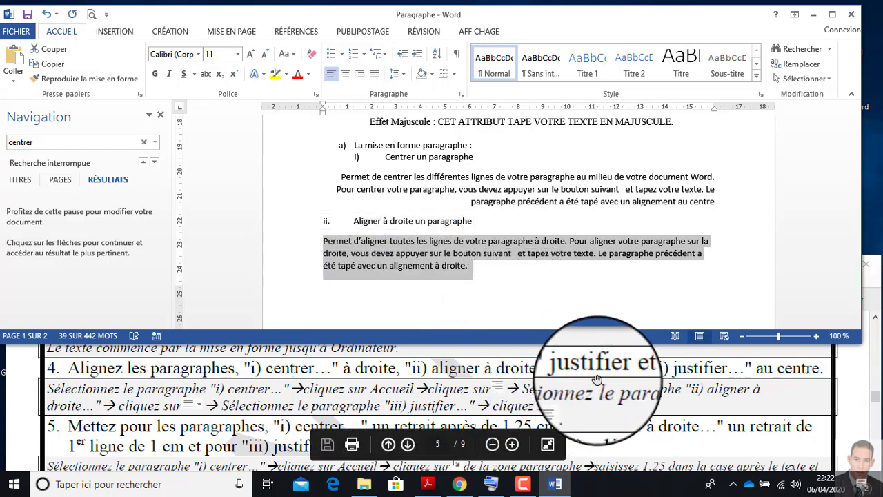
Justify the 'Permet d'aligner' paragraph beneath Aligner à droite un paragraphe.
{"action": "left_click", "coordinate": [373, 74]}
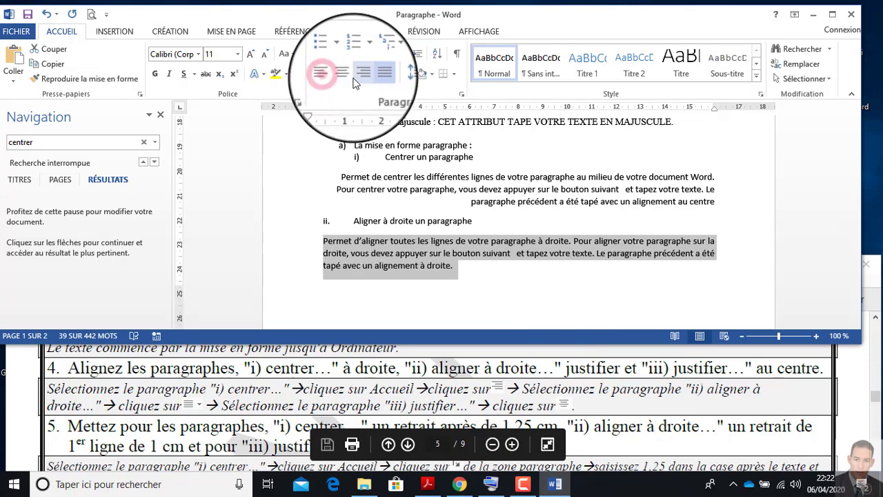
{"action": "left_click", "coordinate": [332, 74]}
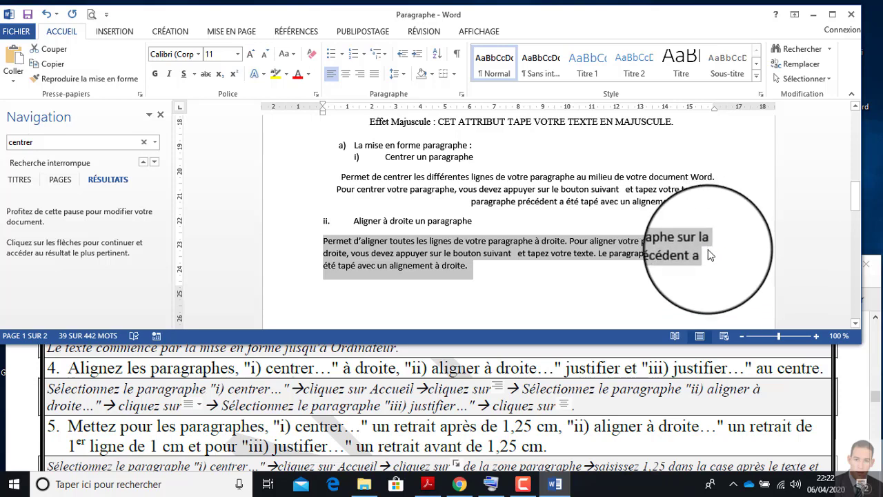
{"action": "left_click", "coordinate": [373, 74]}
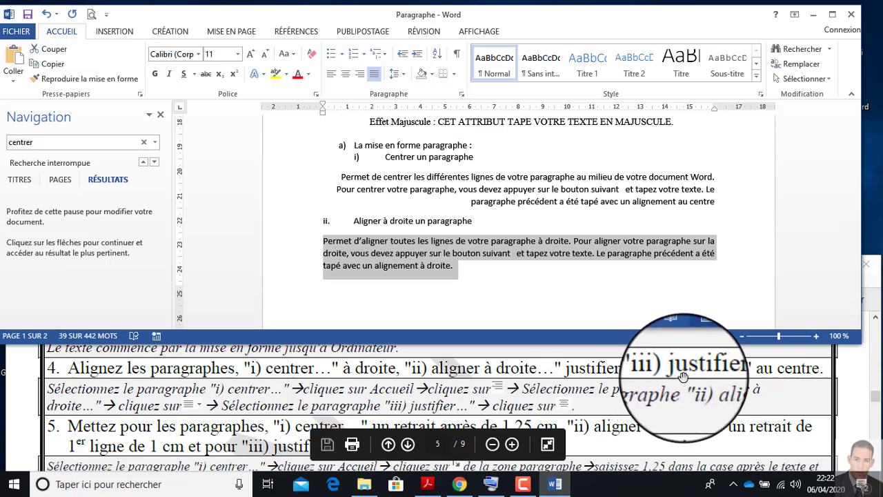
Select the 'Permet d'aligner le texte' paragraph under Justifier un paragraphe and centre it.
{"action": "scroll", "coordinate": [424, 260], "scroll_direction": "down", "scroll_amount": 2}
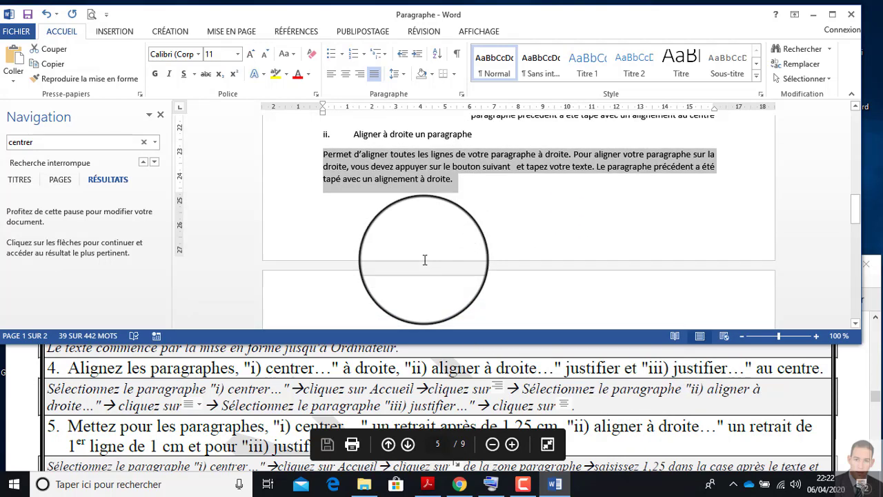
{"action": "scroll", "coordinate": [423, 256], "scroll_direction": "down", "scroll_amount": 1}
{"action": "scroll", "coordinate": [424, 246], "scroll_direction": "down", "scroll_amount": 2}
{"action": "left_click", "coordinate": [316, 226]}
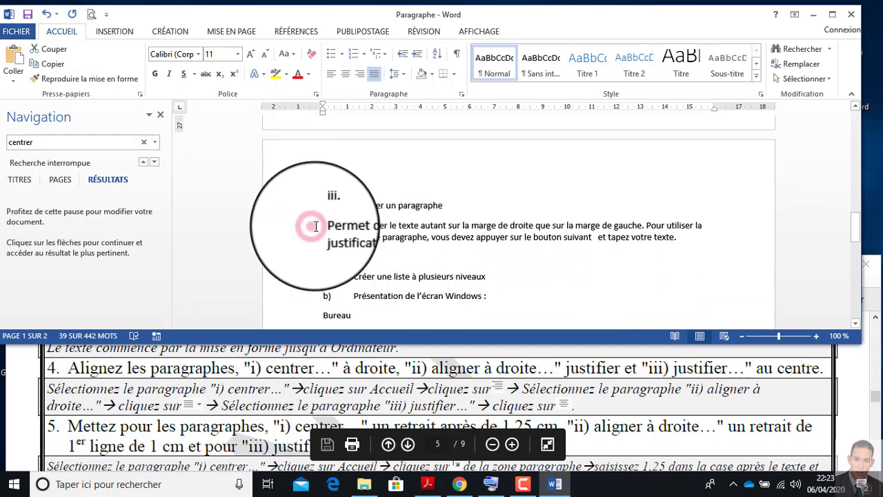
{"action": "double_click", "coordinate": [309, 231]}
{"action": "left_click", "coordinate": [307, 232]}
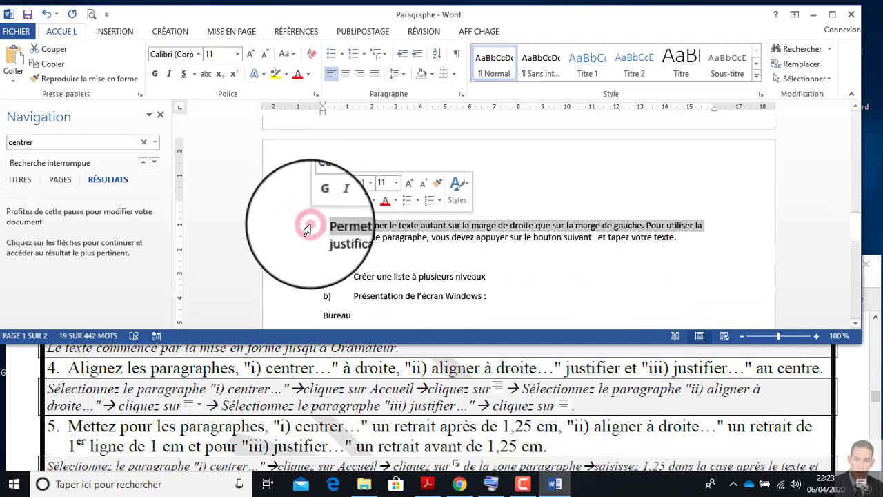
{"action": "double_click", "coordinate": [308, 231]}
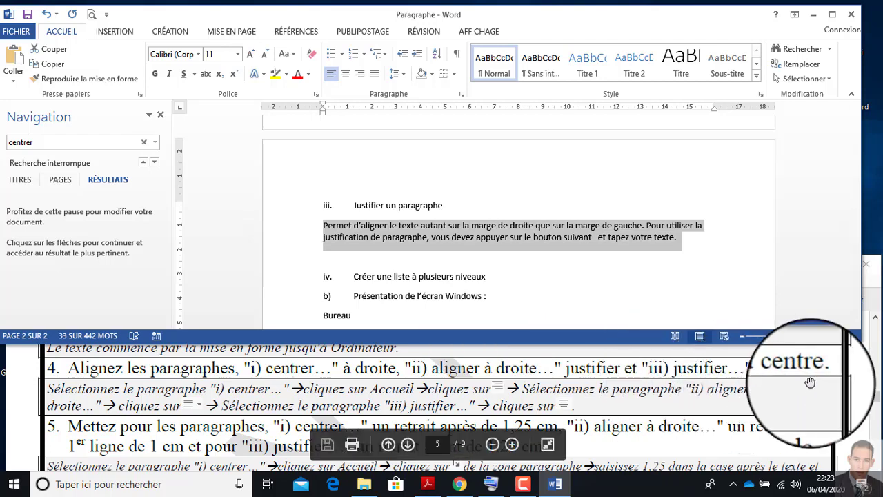
{"action": "left_click", "coordinate": [349, 74]}
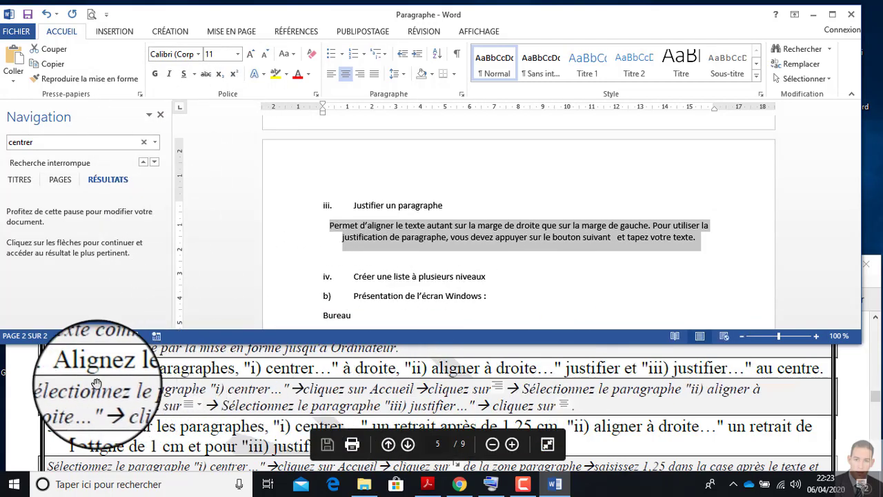
{"action": "scroll", "coordinate": [124, 405], "scroll_direction": "down", "scroll_amount": 1}
{"action": "scroll", "coordinate": [124, 406], "scroll_direction": "down", "scroll_amount": 1}
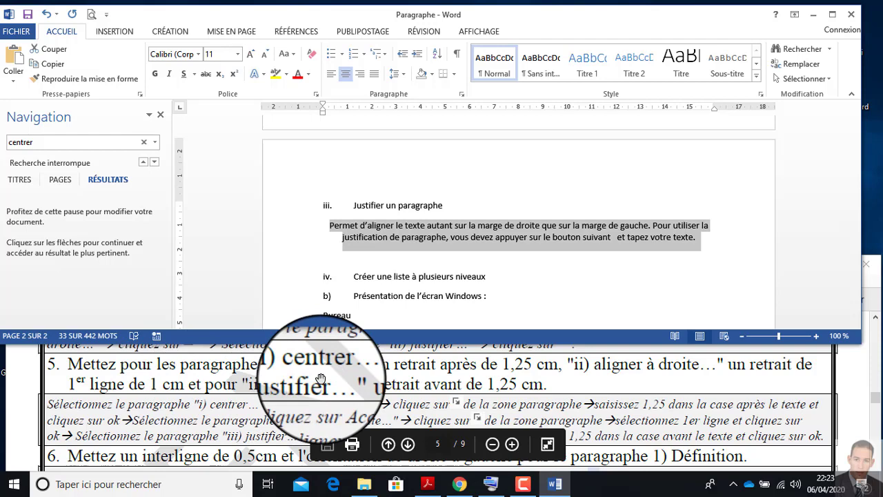
{"action": "scroll", "coordinate": [321, 378], "scroll_direction": "up", "scroll_amount": 2}
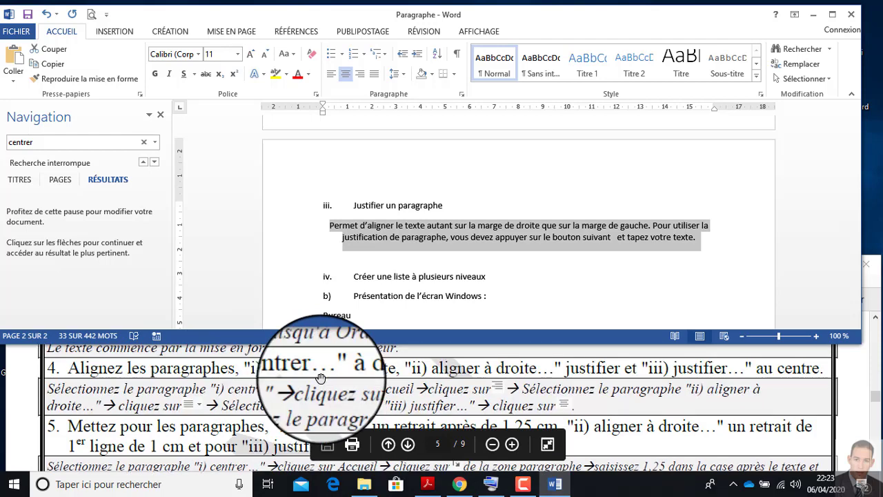
{"action": "scroll", "coordinate": [321, 378], "scroll_direction": "down", "scroll_amount": 2}
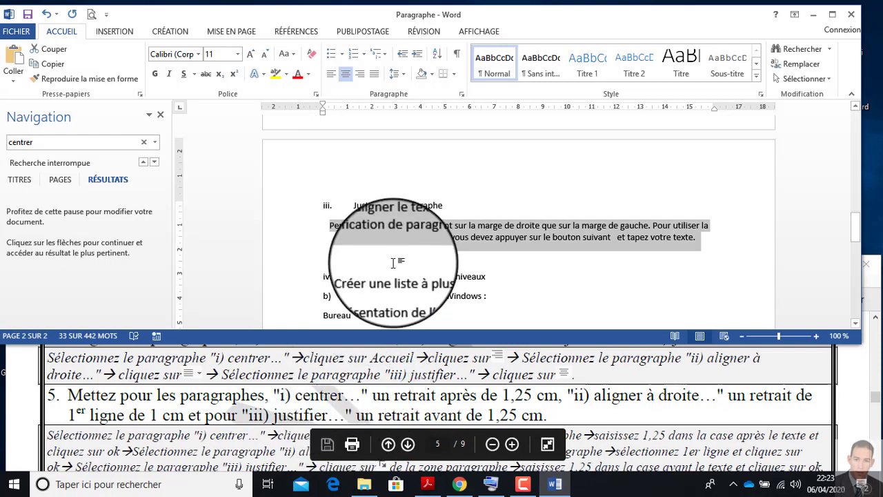
Scroll back to page 1 and select the 'Permet de centrer' paragraph.
{"action": "scroll", "coordinate": [398, 377], "scroll_direction": "up", "scroll_amount": 1}
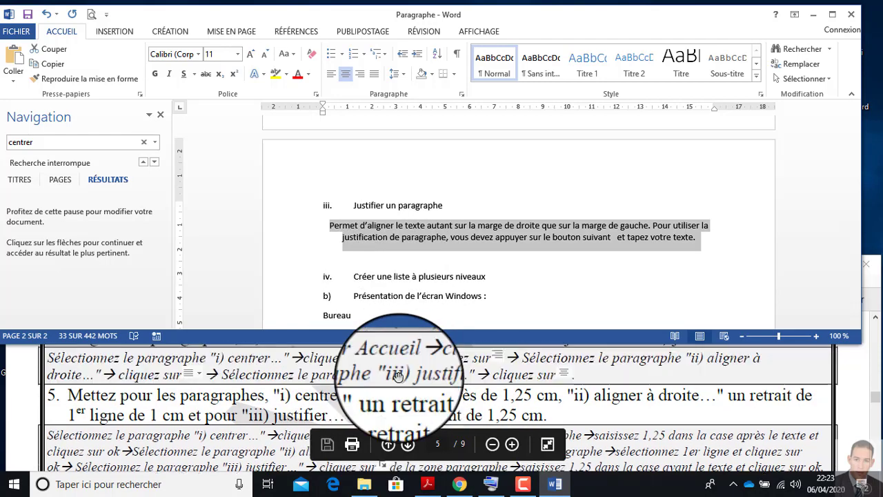
{"action": "scroll", "coordinate": [399, 207], "scroll_direction": "up", "scroll_amount": 2}
{"action": "scroll", "coordinate": [400, 200], "scroll_direction": "up", "scroll_amount": 2}
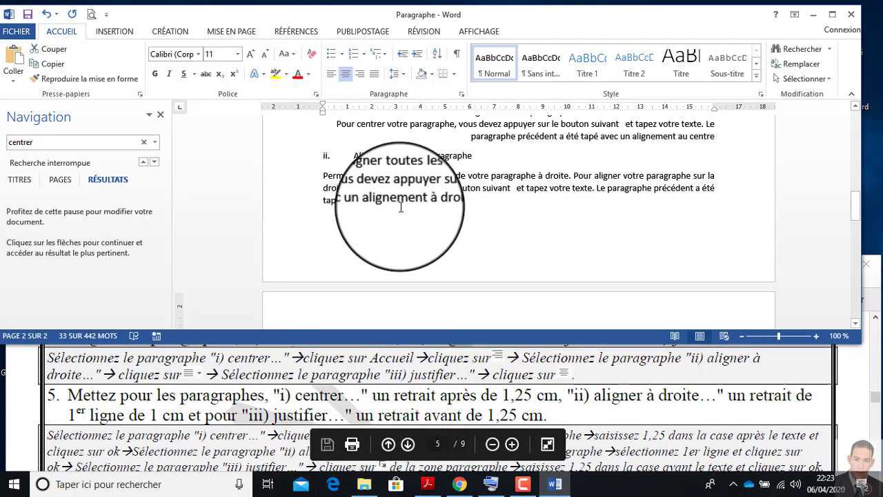
{"action": "scroll", "coordinate": [407, 187], "scroll_direction": "up", "scroll_amount": 2}
{"action": "scroll", "coordinate": [421, 179], "scroll_direction": "up", "scroll_amount": 2}
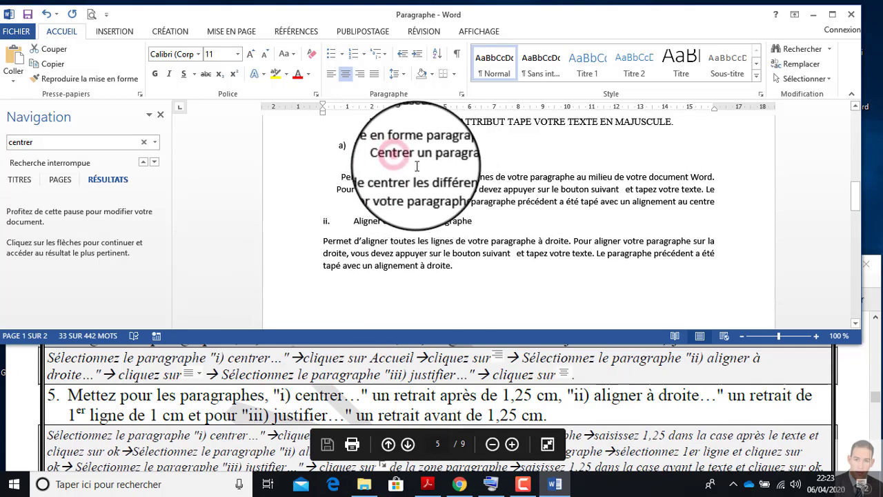
{"action": "left_click_drag", "start_coordinate": [385, 157], "coordinate": [448, 157]}
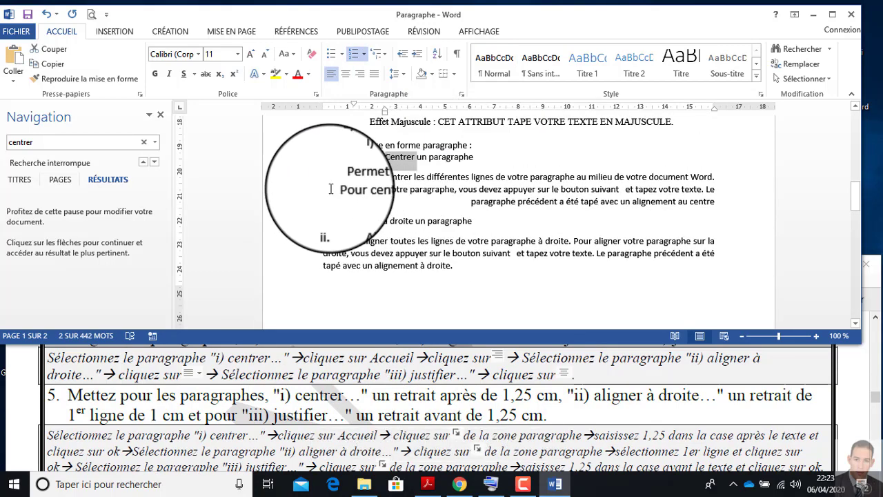
{"action": "left_click_drag", "start_coordinate": [305, 177], "coordinate": [301, 203]}
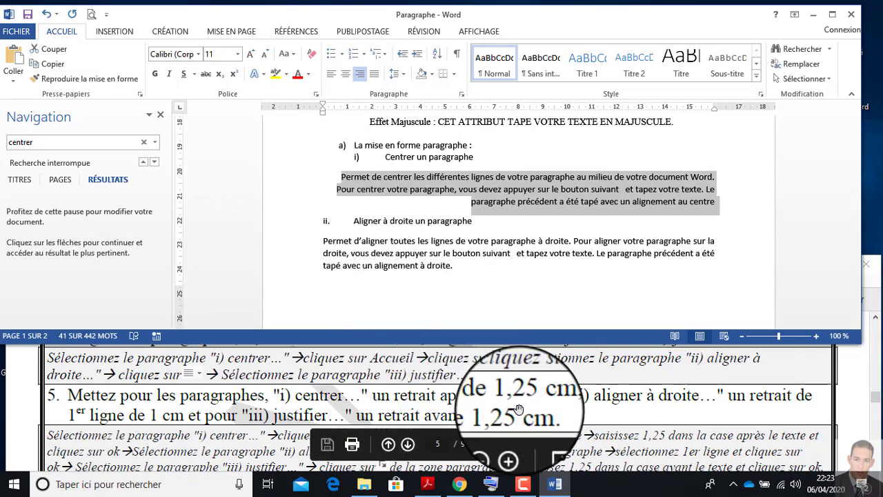
Raise the paragraph's right indent to 1,25 cm in the Paragraphe dialog.
{"action": "left_click", "coordinate": [462, 94]}
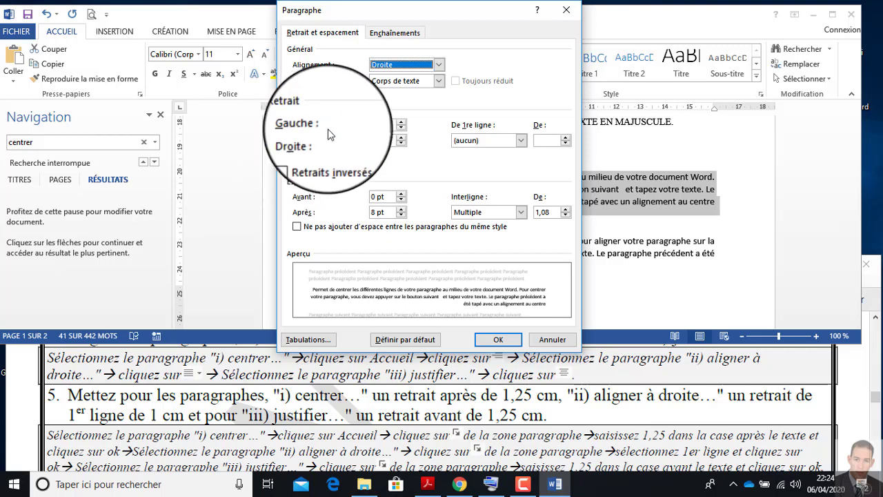
{"action": "mouse_move", "coordinate": [493, 443]}
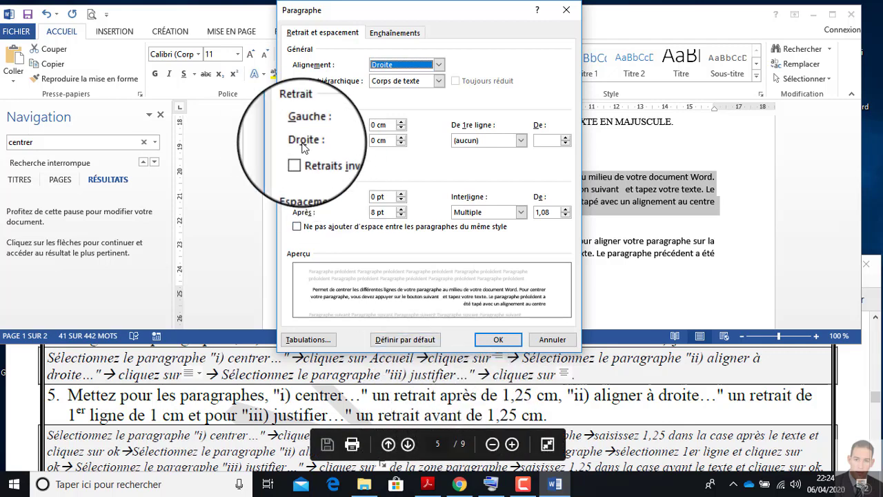
{"action": "left_click_drag", "start_coordinate": [501, 14], "coordinate": [363, 19]}
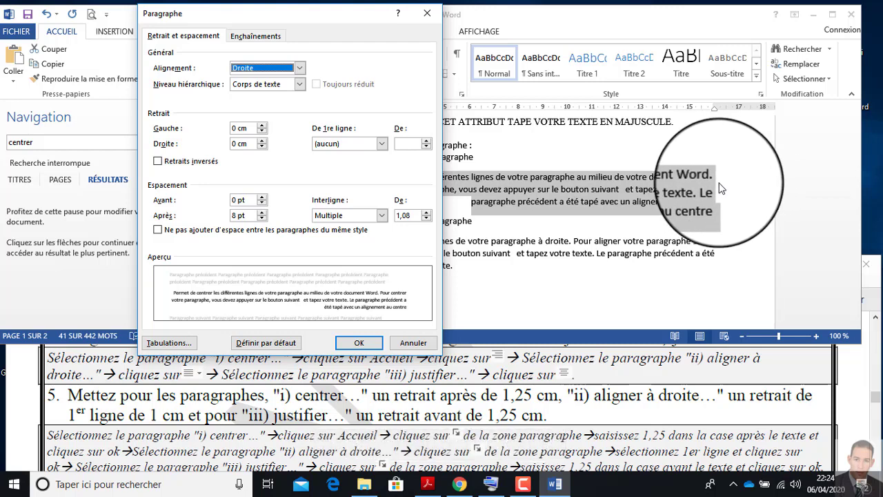
{"action": "left_click", "coordinate": [263, 141]}
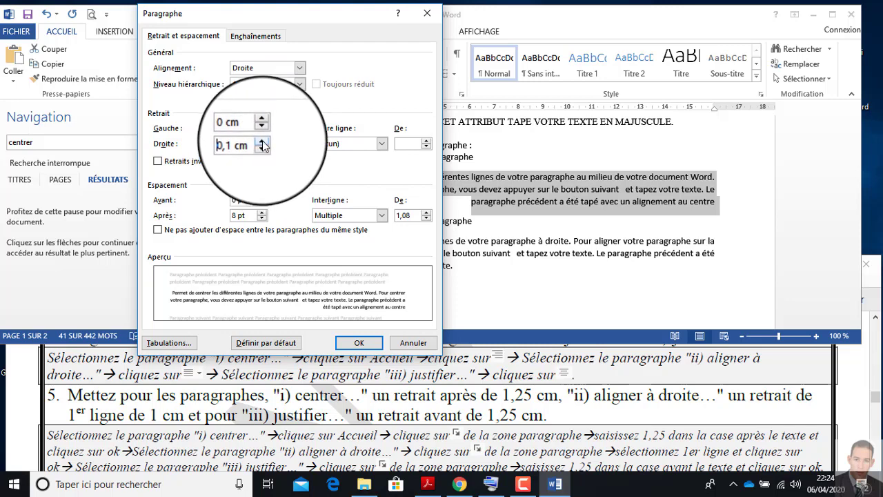
{"action": "left_click", "coordinate": [262, 142]}
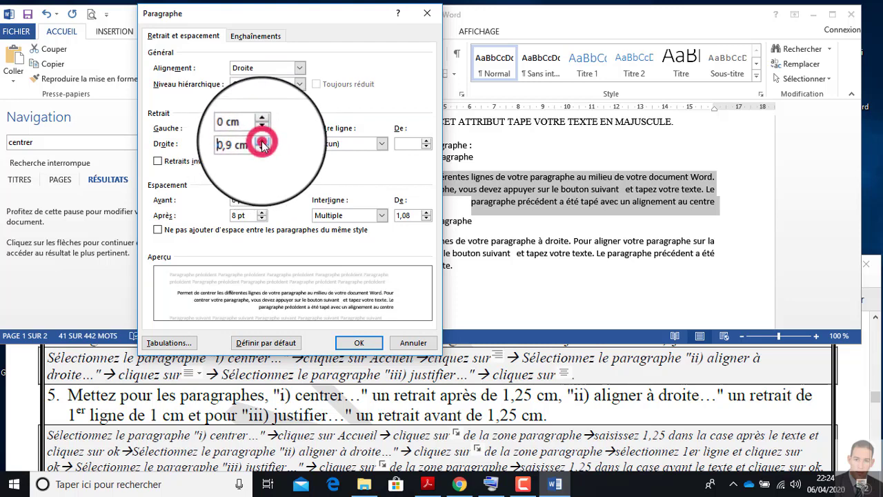
{"action": "left_click", "coordinate": [262, 143]}
{"action": "left_click", "coordinate": [262, 143]}
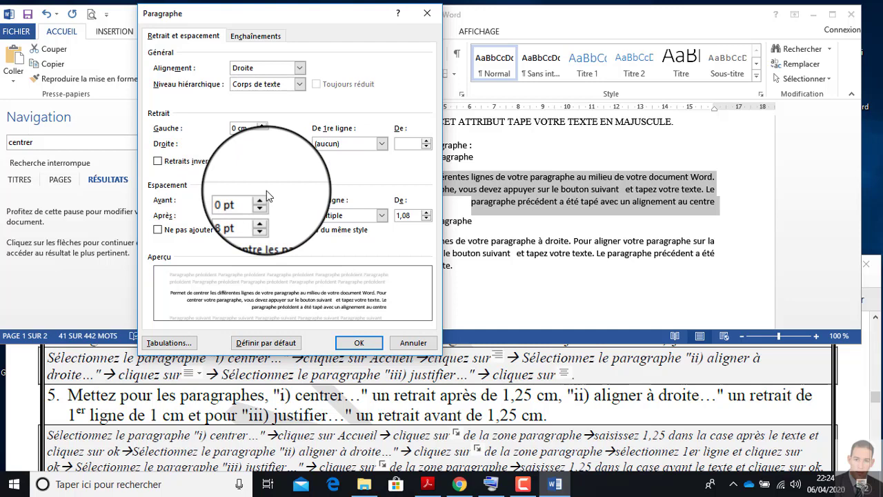
{"action": "type", "text": "1,25"}
{"action": "left_click", "coordinate": [359, 343]}
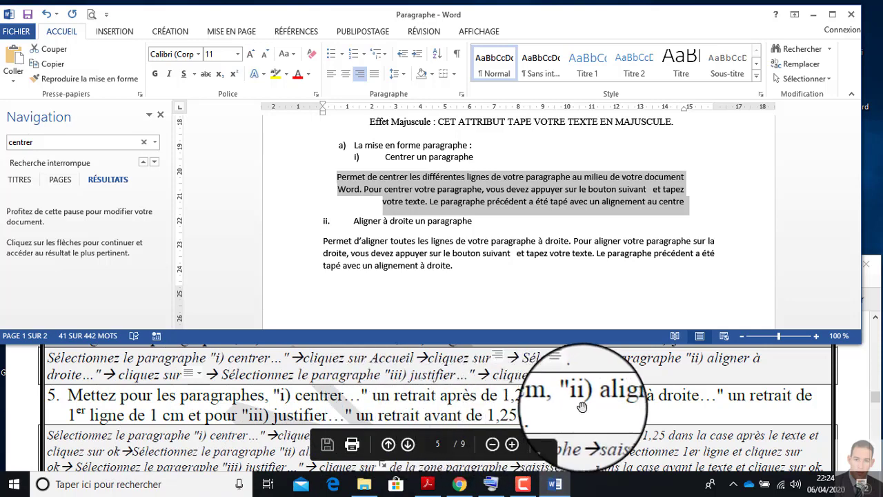
Select the 'Permet d'aligner toutes les lignes' paragraph and justify it with Ctrl+J.
{"action": "left_click", "coordinate": [366, 222]}
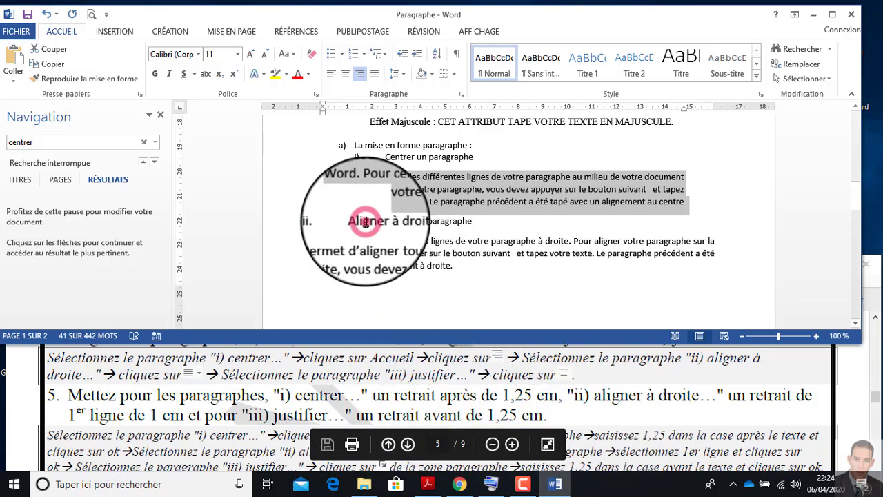
{"action": "left_click_drag", "start_coordinate": [306, 243], "coordinate": [304, 265]}
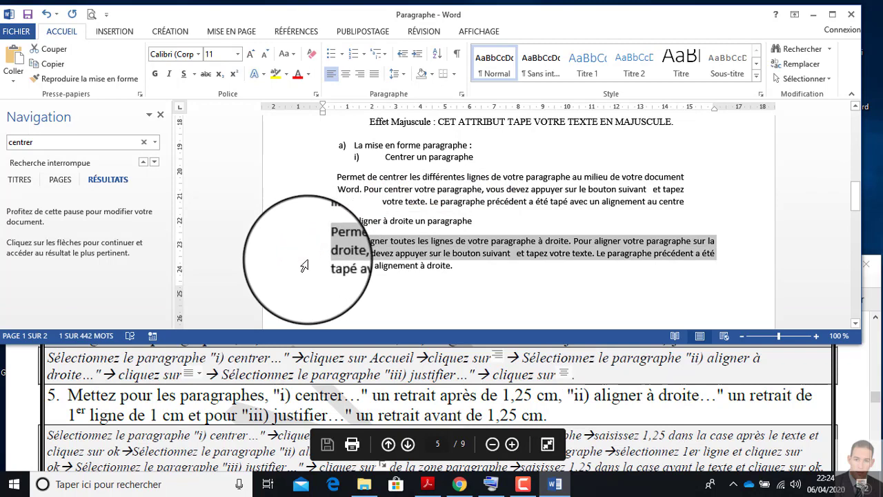
{"action": "key", "text": "ctrl+j"}
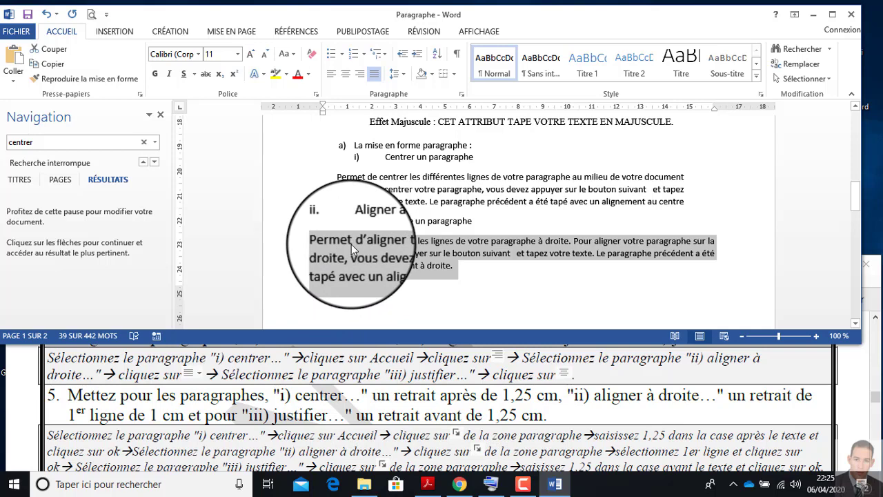
Give the paragraph a 1 cm first-line indent in the Paragraphe dialog.
{"action": "left_click", "coordinate": [461, 94]}
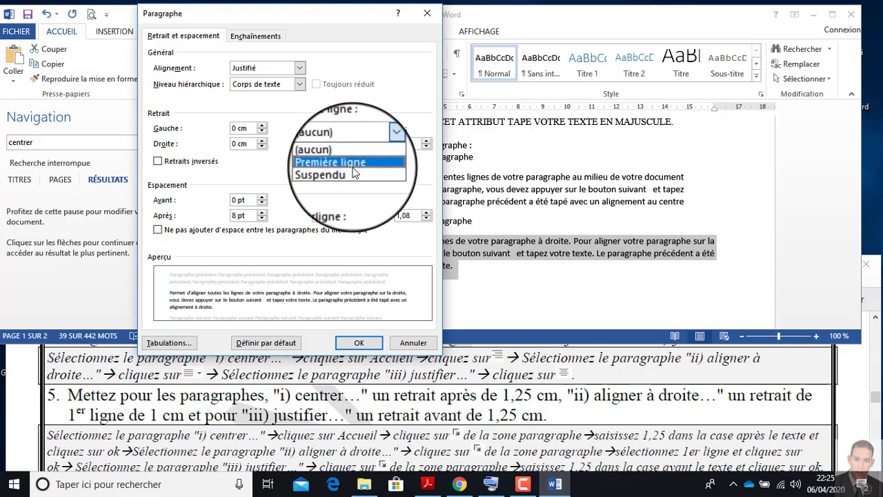
{"action": "left_click", "coordinate": [355, 171]}
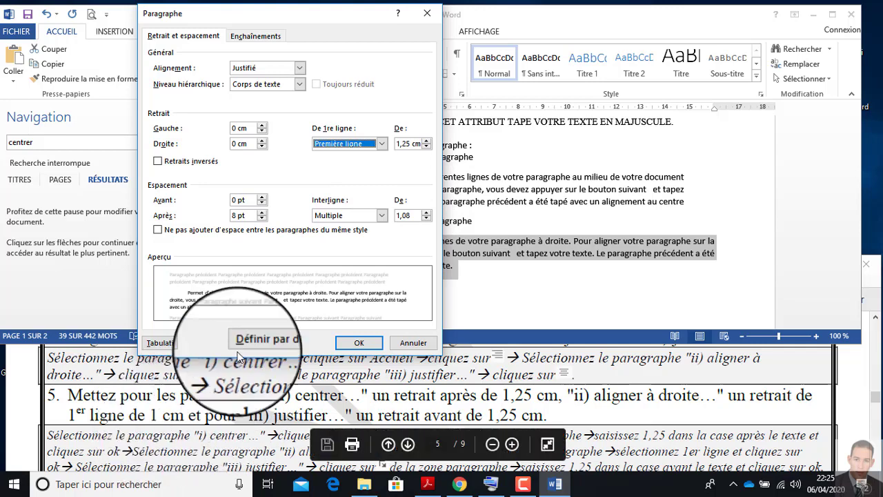
{"action": "left_click", "coordinate": [427, 148]}
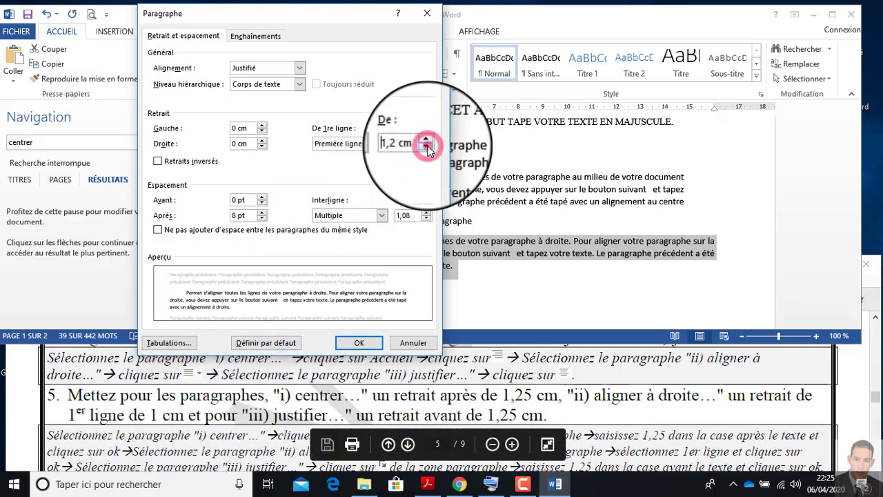
{"action": "left_click", "coordinate": [358, 343]}
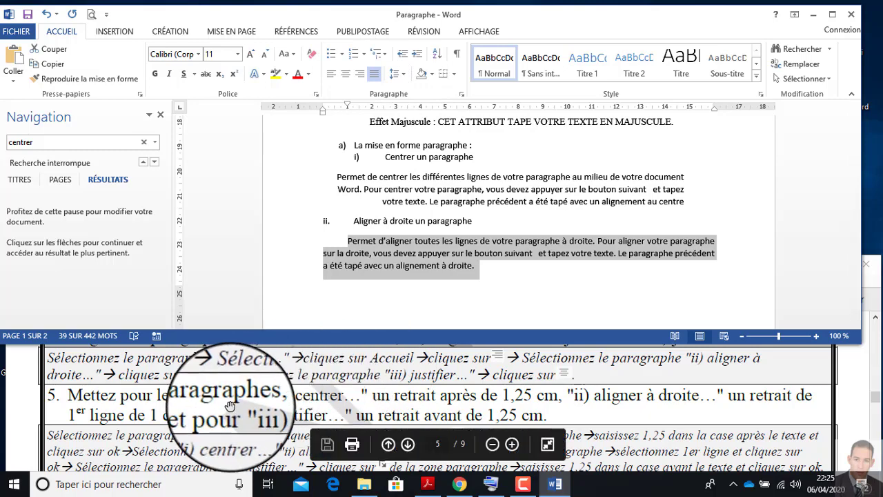
Try a hanging indent, then undo it to keep the 1 cm first-line indent.
{"action": "left_click", "coordinate": [459, 93]}
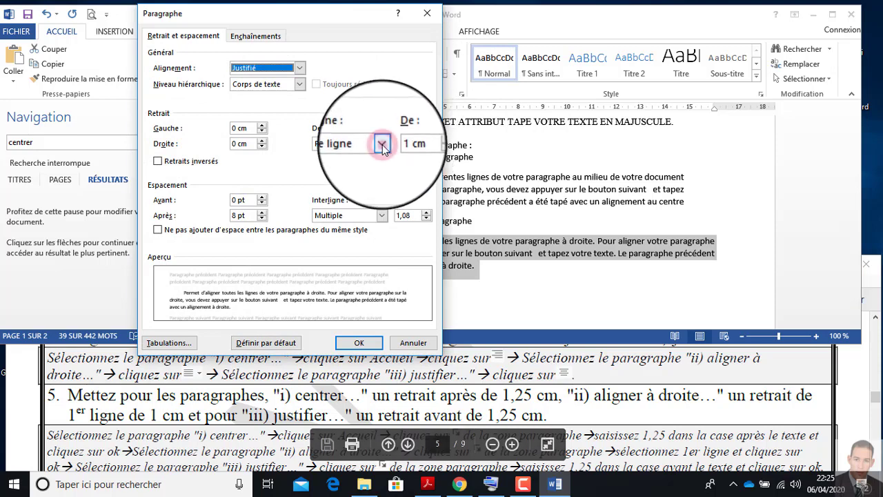
{"action": "left_click", "coordinate": [382, 147]}
{"action": "left_click", "coordinate": [342, 174]}
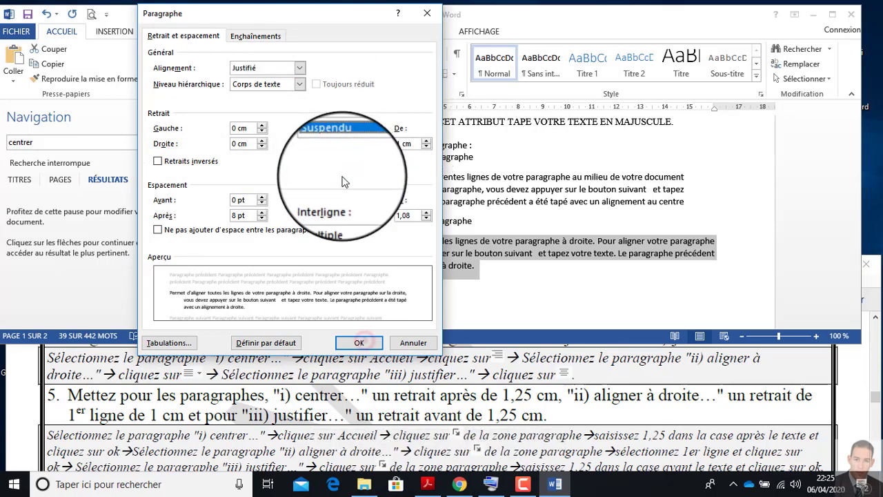
{"action": "left_click", "coordinate": [358, 342]}
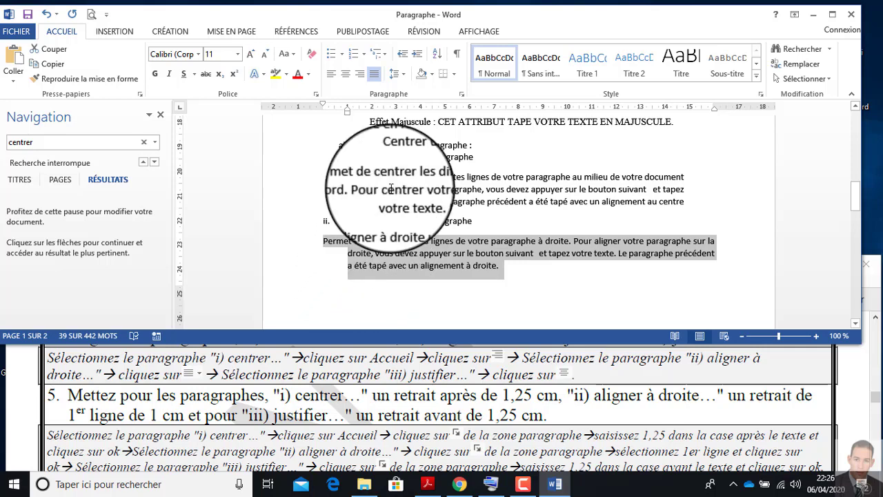
{"action": "left_click", "coordinate": [45, 15]}
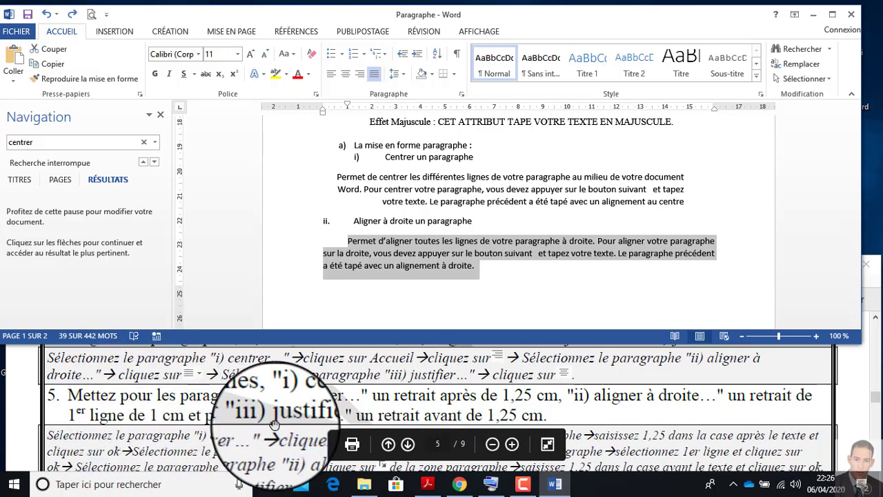
Select the paragraph under Justifier un paragraphe and centre it with Ctrl+E.
{"action": "scroll", "coordinate": [370, 257], "scroll_direction": "down", "scroll_amount": 5}
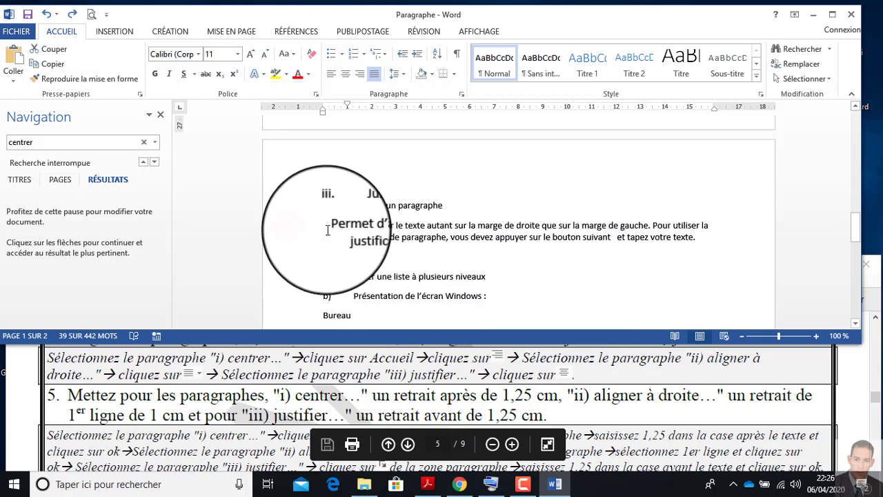
{"action": "left_click", "coordinate": [298, 231]}
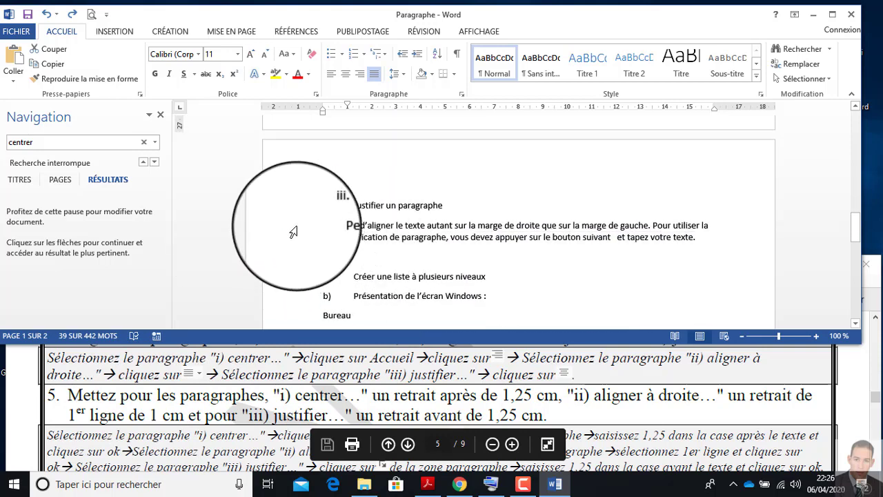
{"action": "left_click", "coordinate": [296, 242]}
{"action": "key", "text": "ctrl+e"}
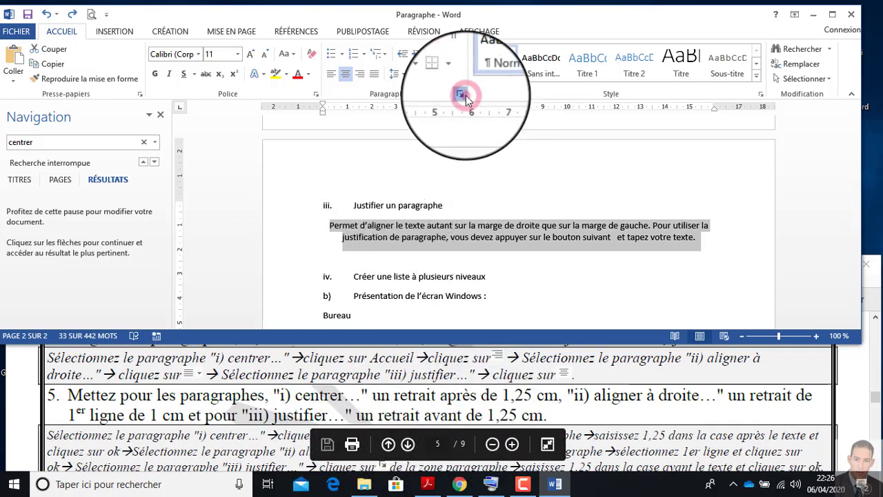
Set the paragraph's left indent to 1,25 cm in the Paragraphe dialog.
{"action": "left_click", "coordinate": [462, 93]}
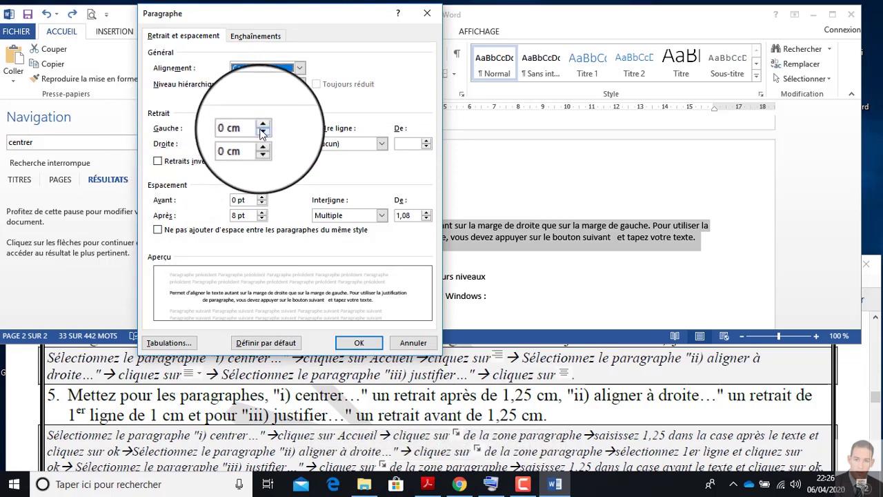
{"action": "double_click", "coordinate": [235, 128]}
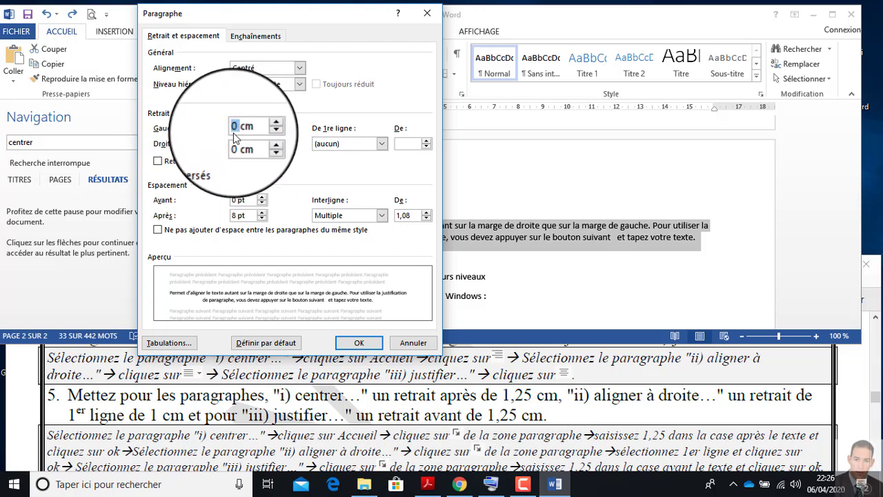
{"action": "type", "text": "1,"}
{"action": "type", "text": "25"}
{"action": "left_click_drag", "start_coordinate": [333, 14], "coordinate": [599, 19]}
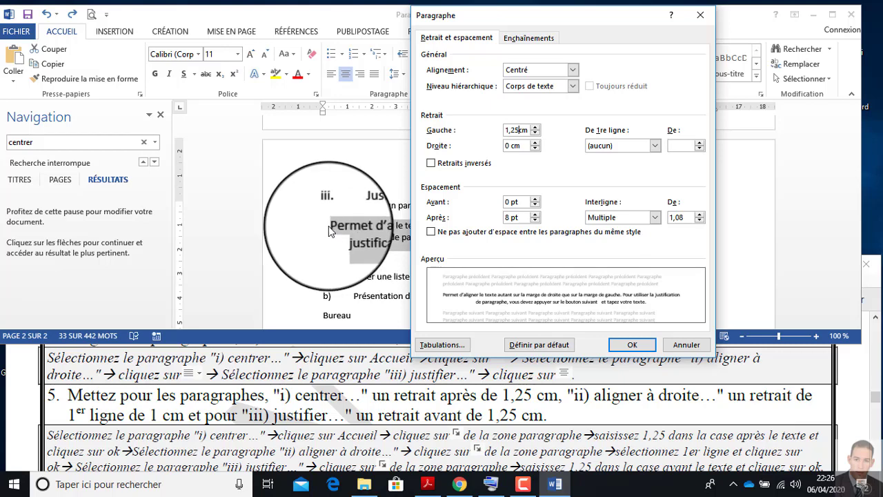
{"action": "left_click", "coordinate": [643, 346]}
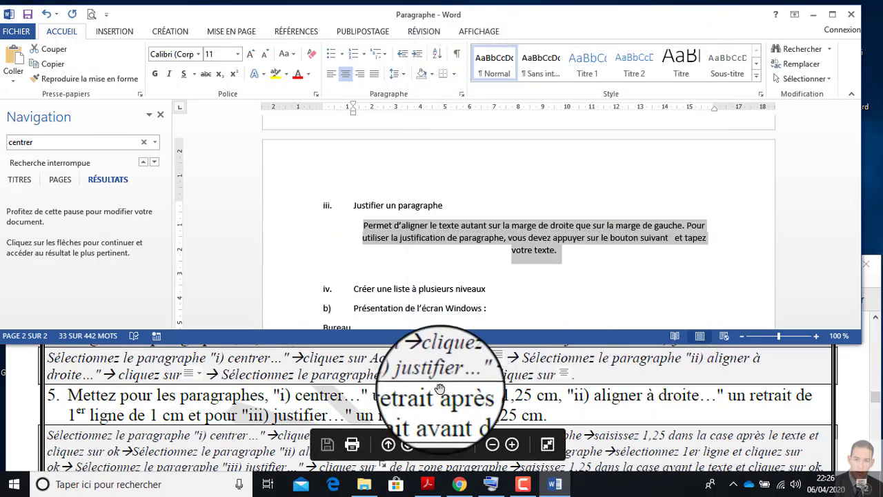
Scroll the instructions to item 6, then back up to the Introduction on page 1.
{"action": "scroll", "coordinate": [439, 388], "scroll_direction": "down", "scroll_amount": 1}
{"action": "scroll", "coordinate": [440, 389], "scroll_direction": "down", "scroll_amount": 1}
{"action": "scroll", "coordinate": [449, 380], "scroll_direction": "down", "scroll_amount": 1}
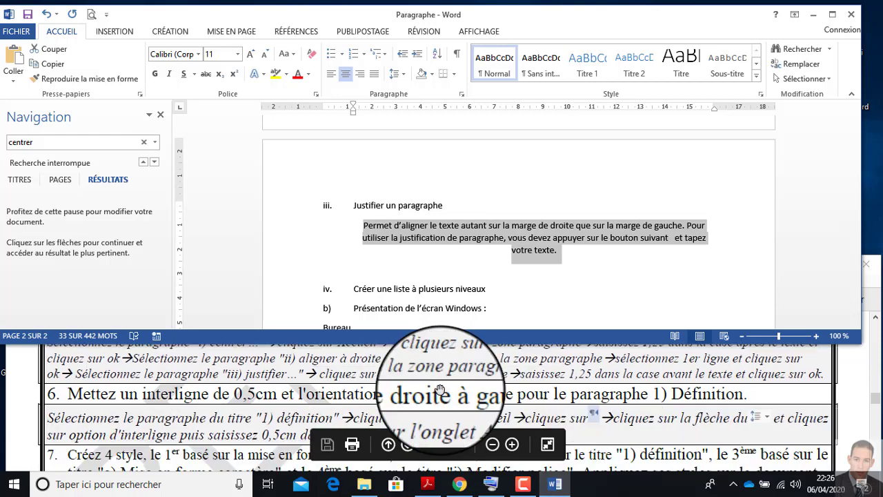
{"action": "scroll", "coordinate": [155, 408], "scroll_direction": "down", "scroll_amount": 1}
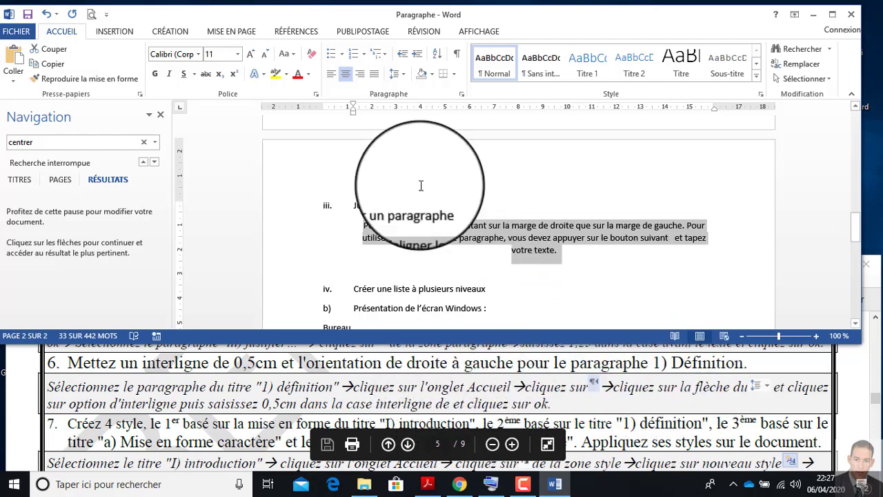
{"action": "scroll", "coordinate": [404, 190], "scroll_direction": "up", "scroll_amount": 2}
{"action": "scroll", "coordinate": [406, 196], "scroll_direction": "up", "scroll_amount": 2}
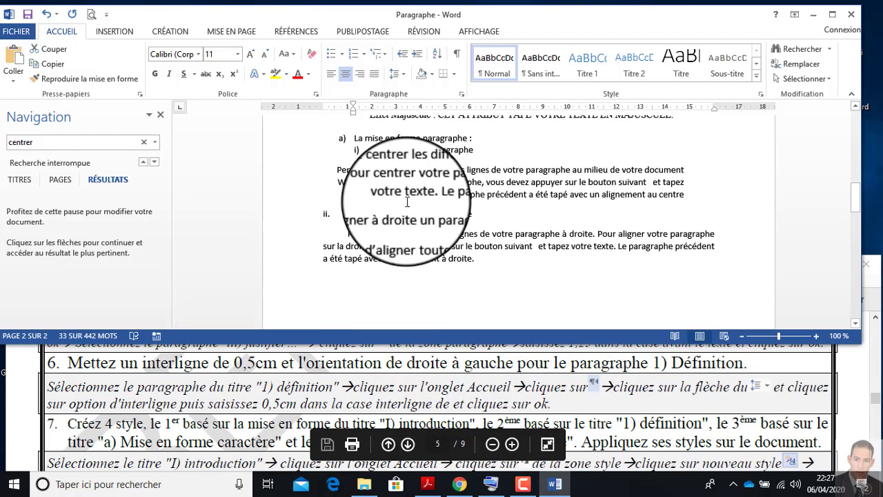
{"action": "scroll", "coordinate": [407, 201], "scroll_direction": "up", "scroll_amount": 5}
{"action": "scroll", "coordinate": [407, 201], "scroll_direction": "up", "scroll_amount": 4}
{"action": "scroll", "coordinate": [408, 201], "scroll_direction": "up", "scroll_amount": 4}
{"action": "scroll", "coordinate": [409, 200], "scroll_direction": "up", "scroll_amount": 4}
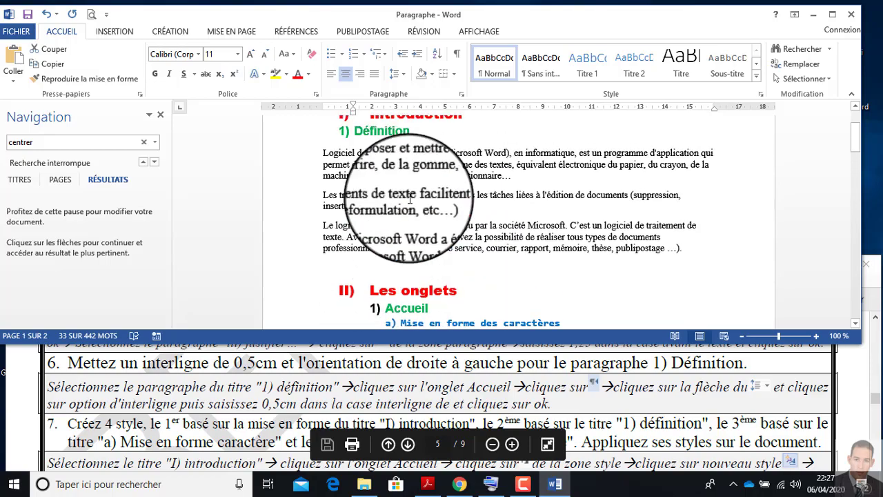
{"action": "scroll", "coordinate": [410, 200], "scroll_direction": "up", "scroll_amount": 2}
{"action": "scroll", "coordinate": [410, 200], "scroll_direction": "down", "scroll_amount": 2}
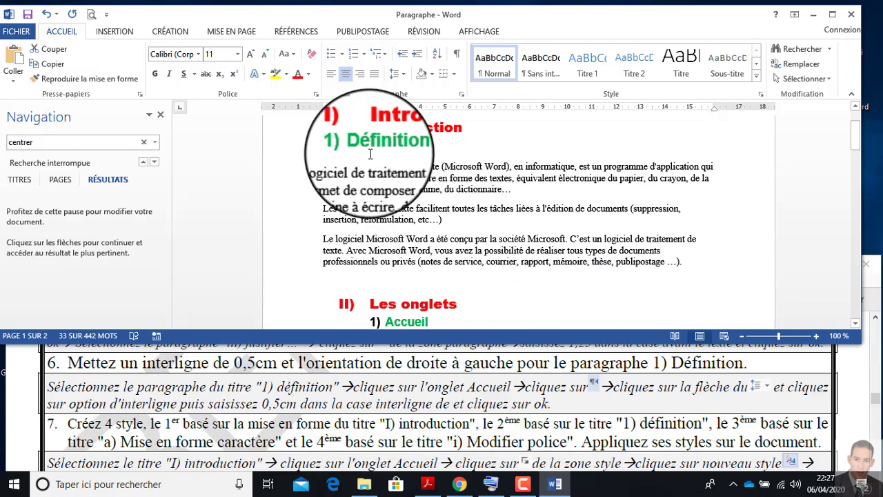
Give the three paragraphs under 1) Définition multiple line spacing of 0,5.
{"action": "left_click", "coordinate": [303, 169]}
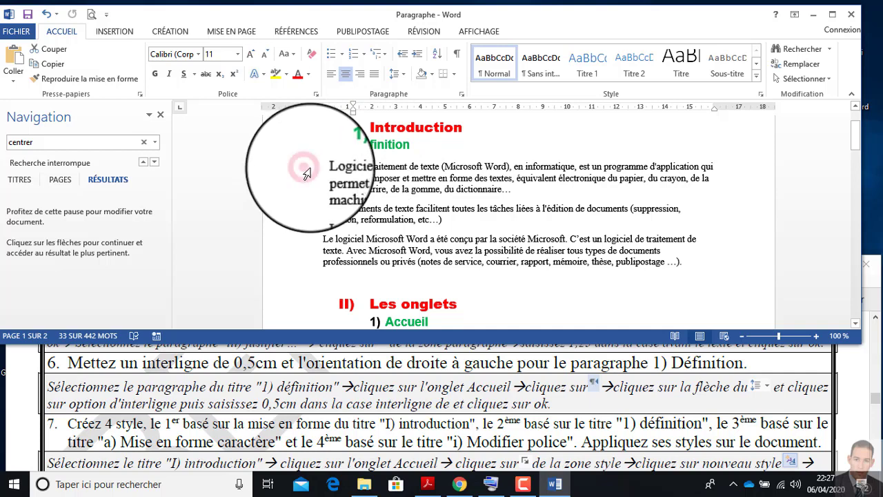
{"action": "left_click_drag", "start_coordinate": [304, 169], "coordinate": [299, 268]}
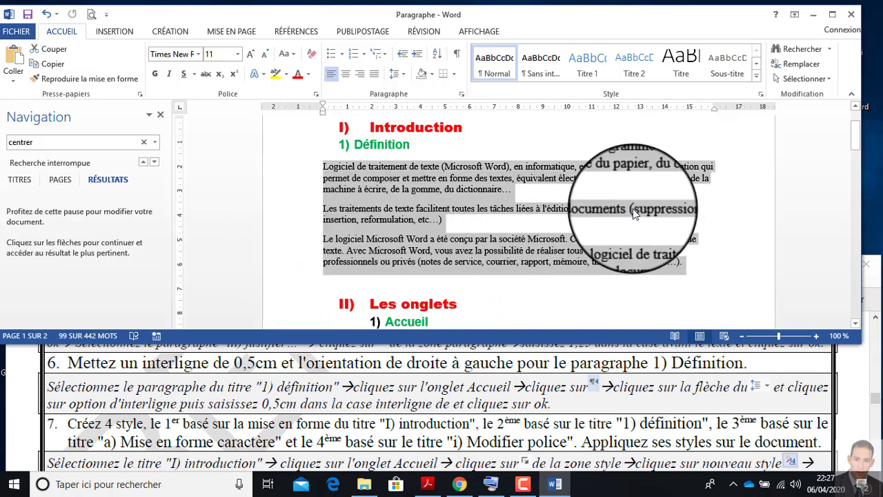
{"action": "left_click", "coordinate": [455, 97]}
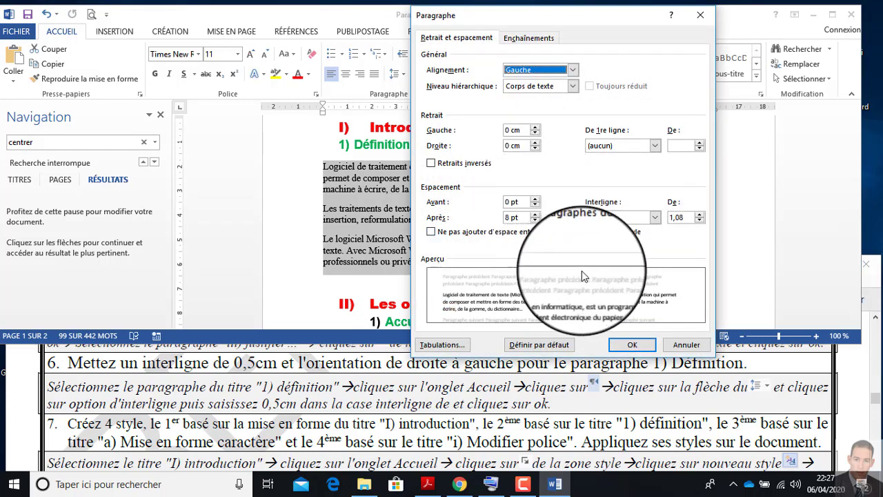
{"action": "left_click", "coordinate": [600, 227]}
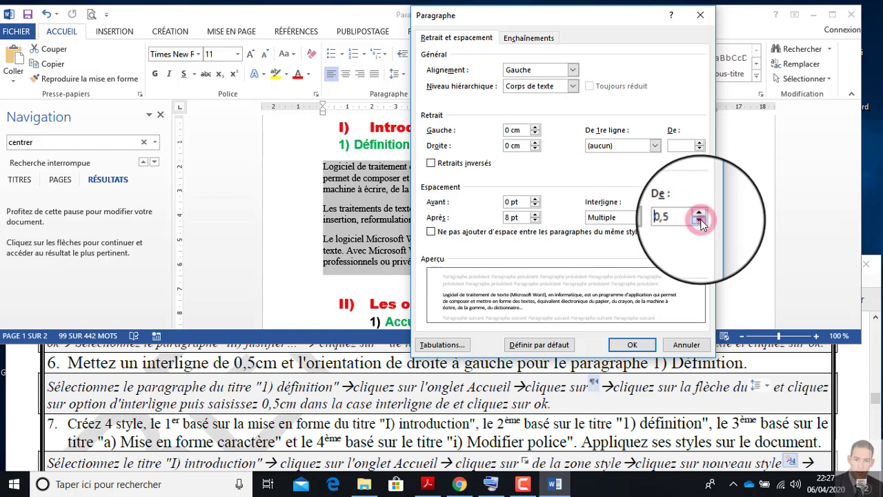
{"action": "left_click", "coordinate": [634, 347]}
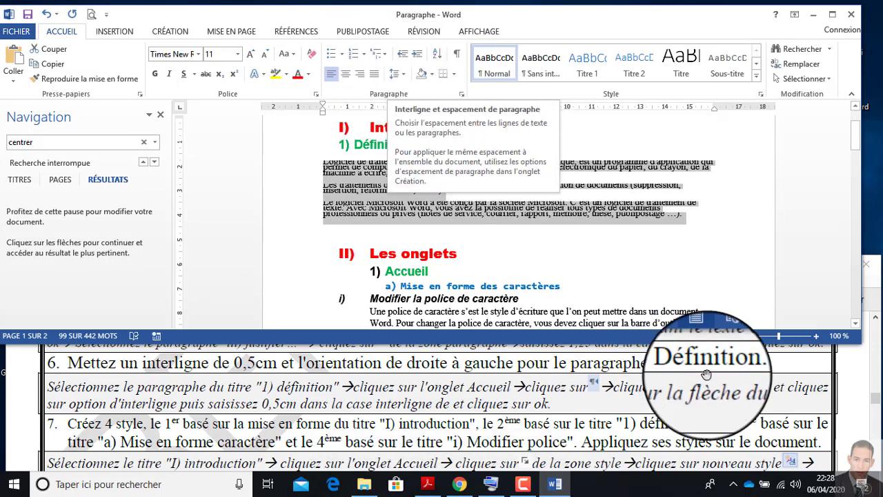
{"action": "left_click", "coordinate": [733, 484]}
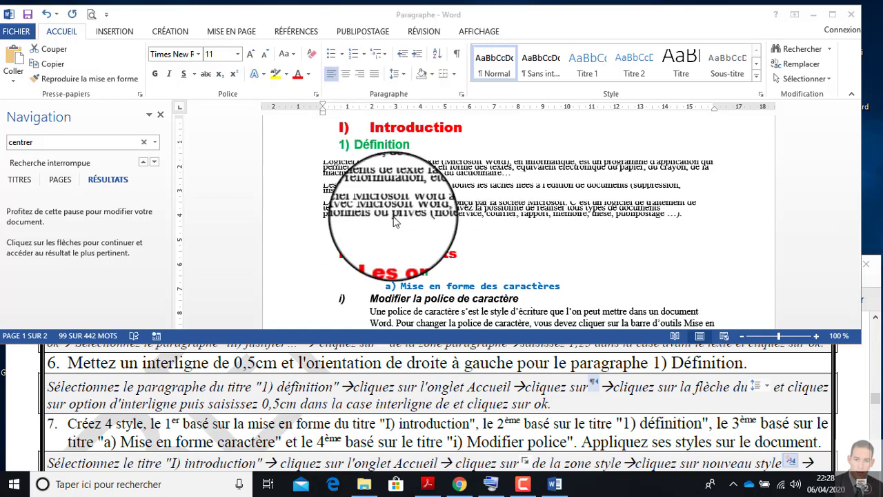
{"action": "triple_click", "coordinate": [404, 187]}
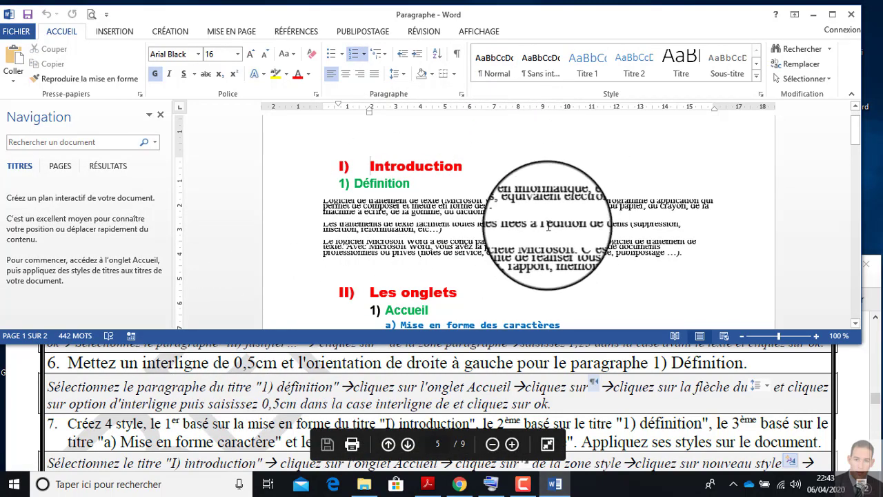
Go to Paramètres > Heure et langue > Région et langue and choose Ajouter une langue.
{"action": "left_click", "coordinate": [14, 486]}
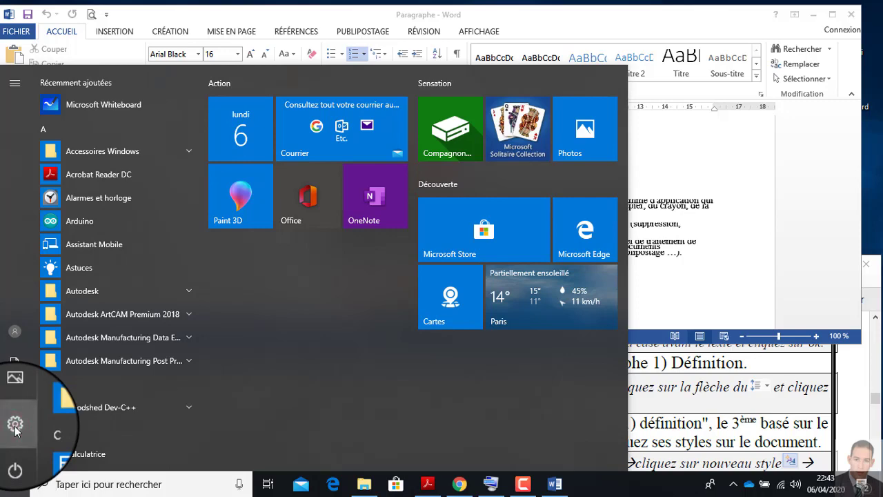
{"action": "left_click", "coordinate": [15, 426]}
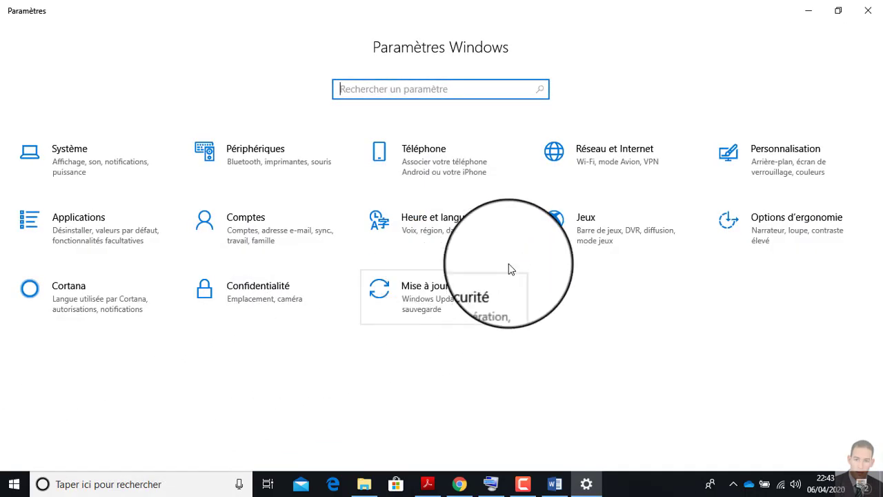
{"action": "left_click", "coordinate": [435, 227]}
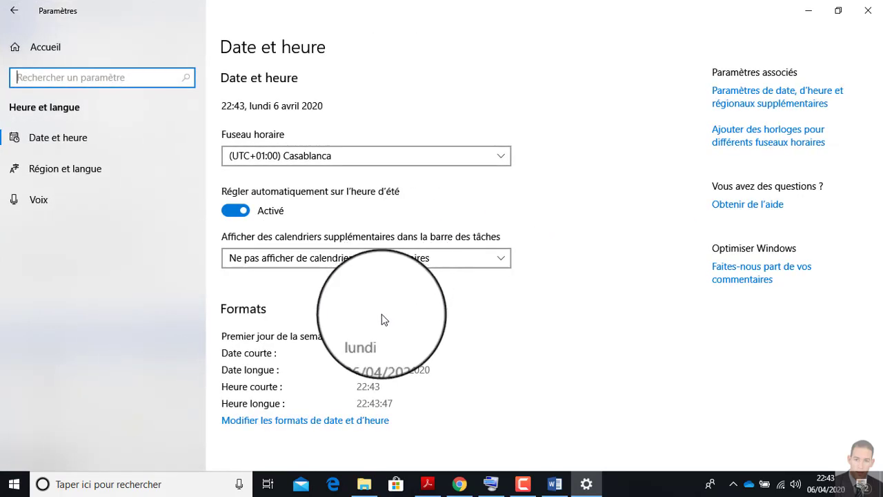
{"action": "left_click", "coordinate": [67, 173]}
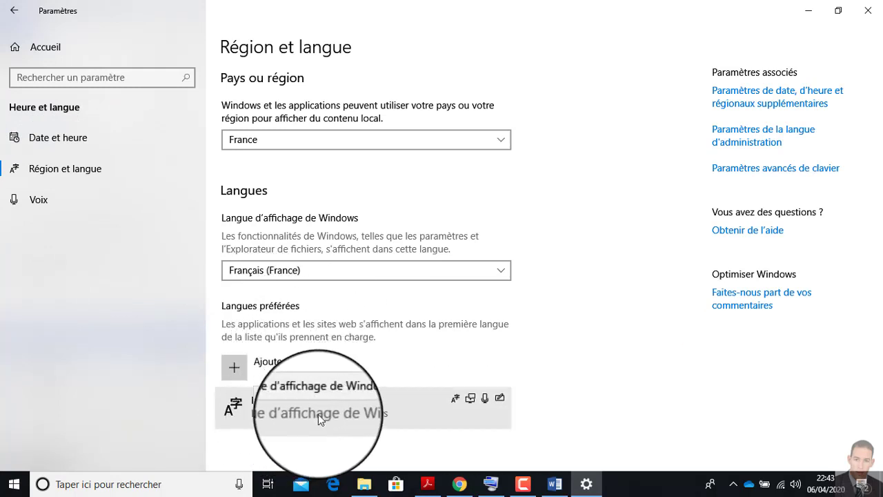
{"action": "left_click", "coordinate": [239, 370]}
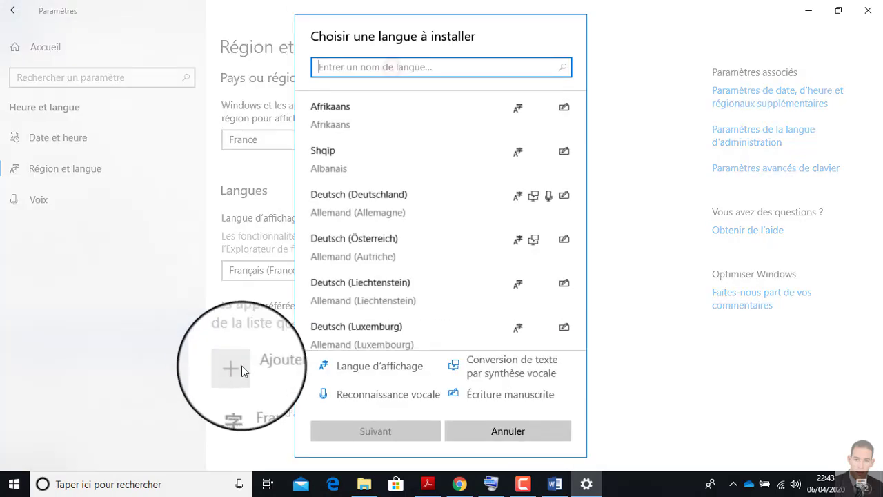
Search for 'ara' and select Arabe (Maroc) from the language list.
{"action": "left_click", "coordinate": [392, 69]}
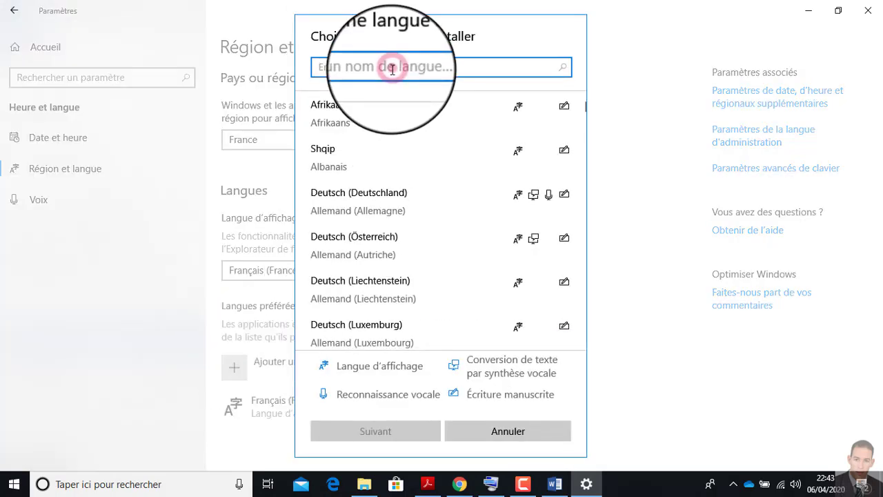
{"action": "type", "text": "ara"}
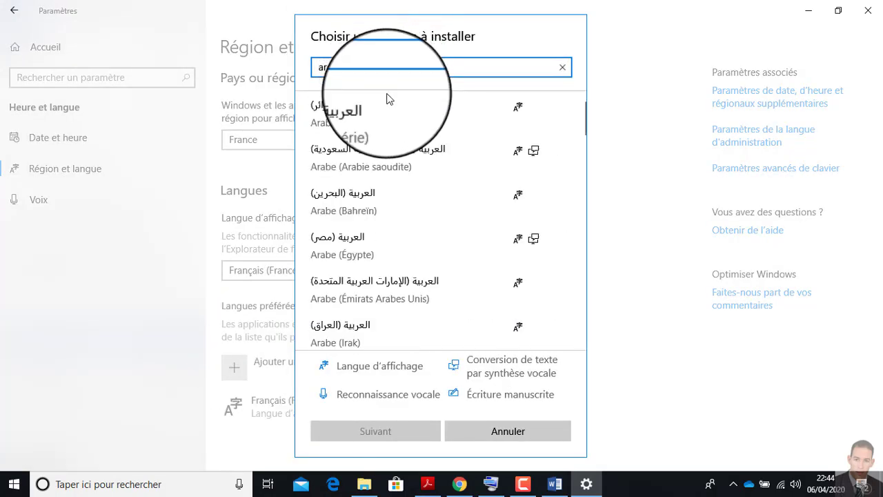
{"action": "scroll", "coordinate": [455, 272], "scroll_direction": "down", "scroll_amount": 1}
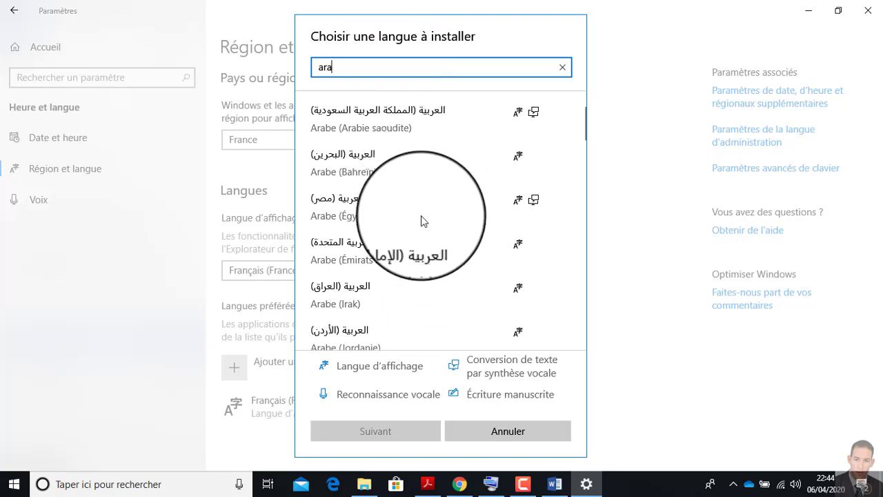
{"action": "scroll", "coordinate": [421, 219], "scroll_direction": "down", "scroll_amount": 1}
{"action": "scroll", "coordinate": [422, 219], "scroll_direction": "down", "scroll_amount": 1}
{"action": "scroll", "coordinate": [422, 220], "scroll_direction": "down", "scroll_amount": 1}
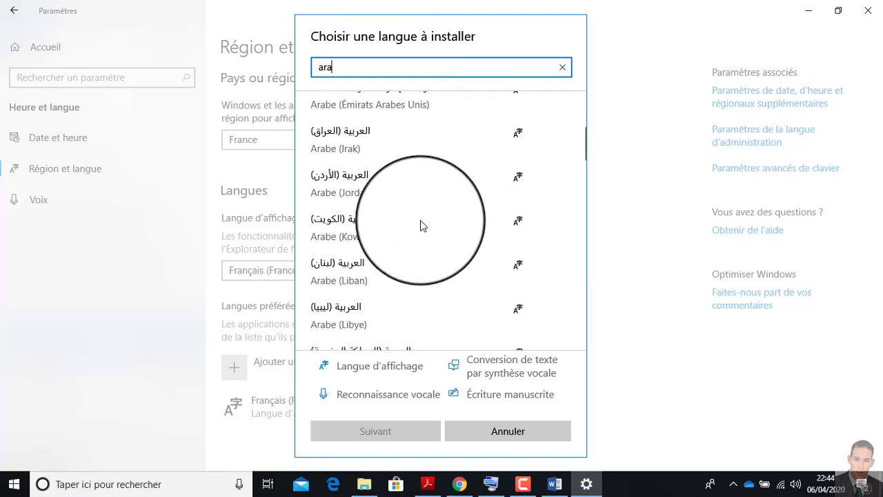
{"action": "scroll", "coordinate": [422, 222], "scroll_direction": "down", "scroll_amount": 1}
{"action": "scroll", "coordinate": [422, 225], "scroll_direction": "down", "scroll_amount": 1}
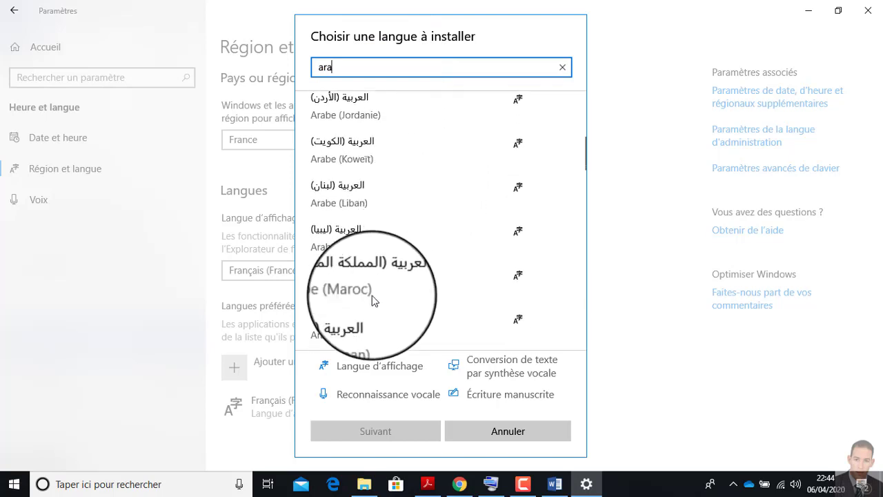
{"action": "left_click", "coordinate": [332, 290]}
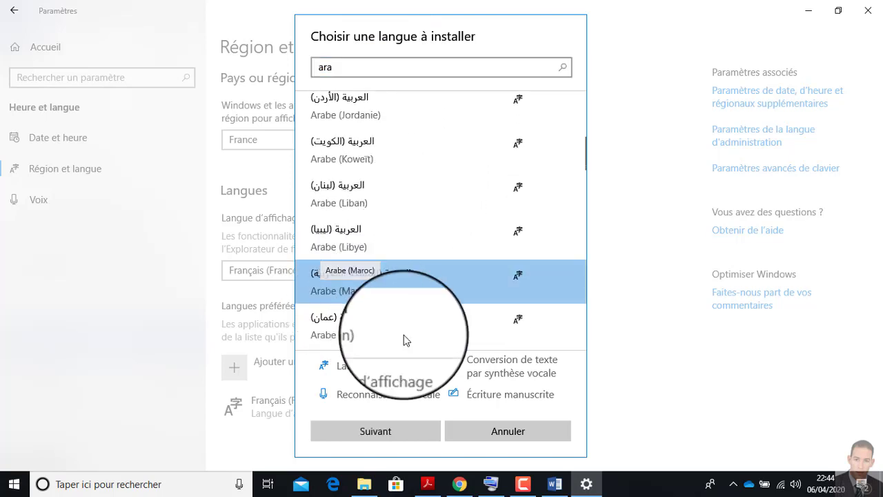
Install the Arabic (Morocco) language and close the on-screen keyboard.
{"action": "left_click", "coordinate": [376, 431]}
{"action": "left_click", "coordinate": [317, 108]}
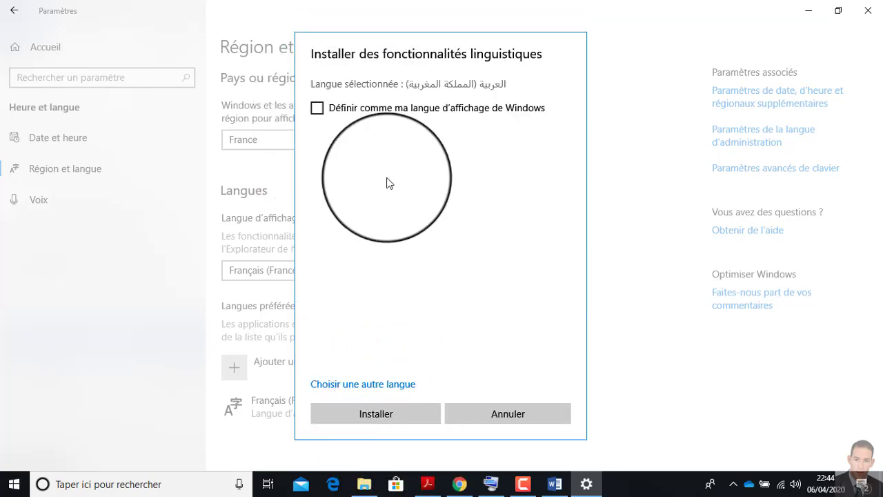
{"action": "left_click", "coordinate": [384, 414]}
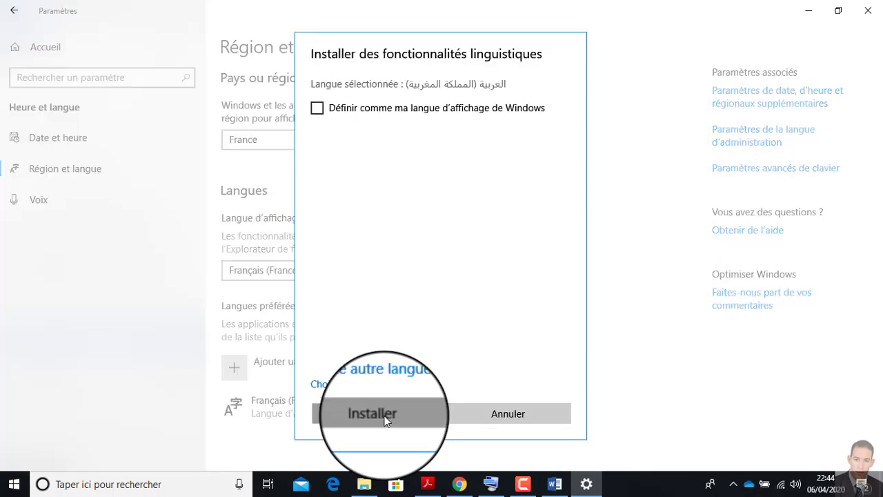
{"action": "left_click", "coordinate": [384, 415]}
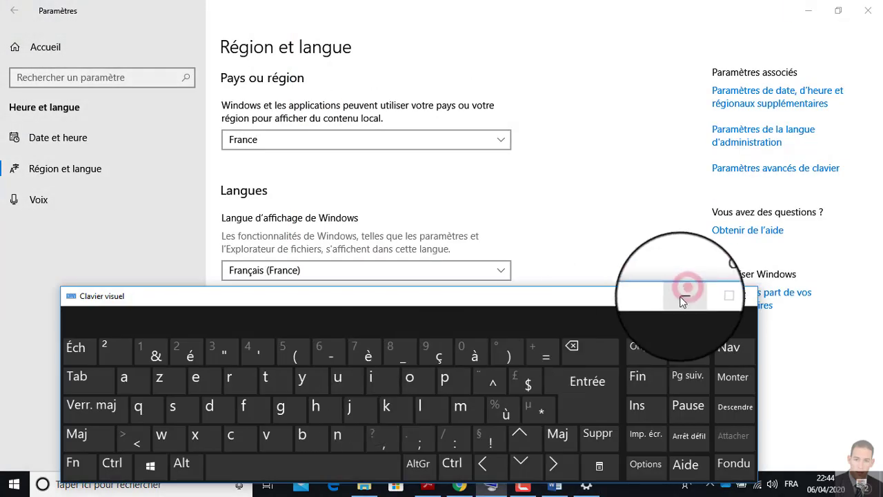
{"action": "left_click", "coordinate": [683, 290]}
{"action": "scroll", "coordinate": [369, 324], "scroll_direction": "down", "scroll_amount": 2}
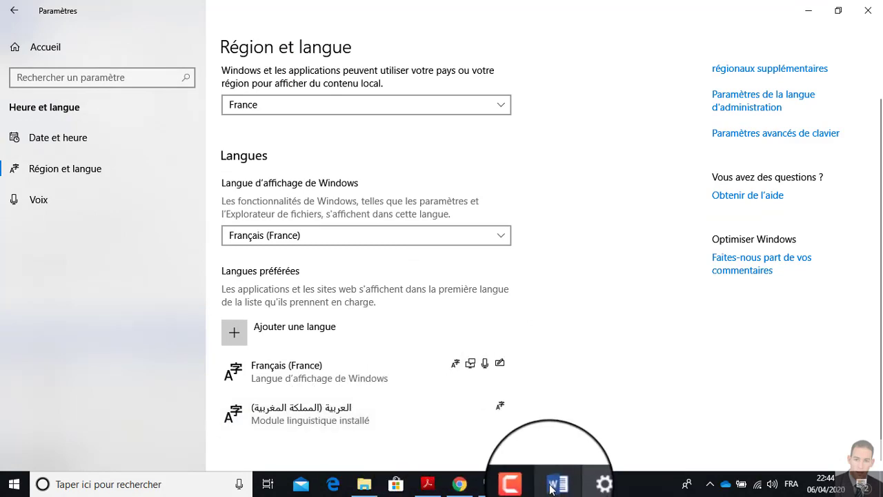
Leave the language settings, check the input language list, and close the Paragraphe document.
{"action": "left_click", "coordinate": [869, 10]}
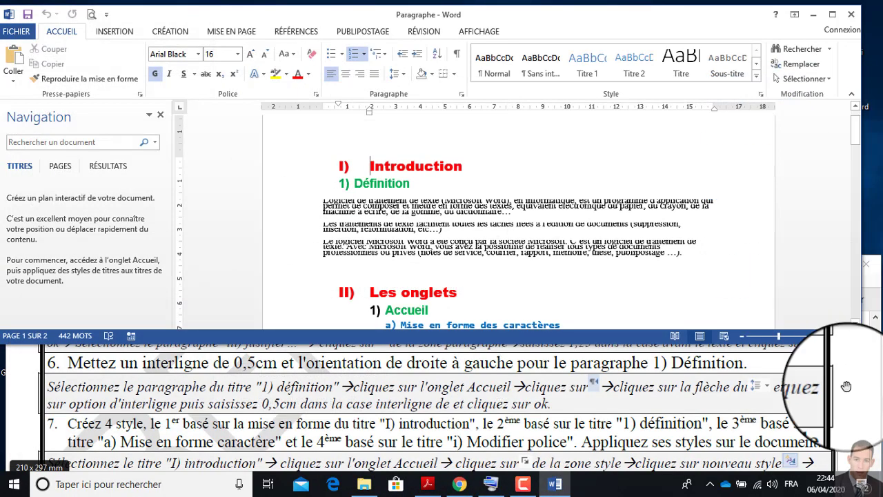
{"action": "left_click", "coordinate": [794, 490]}
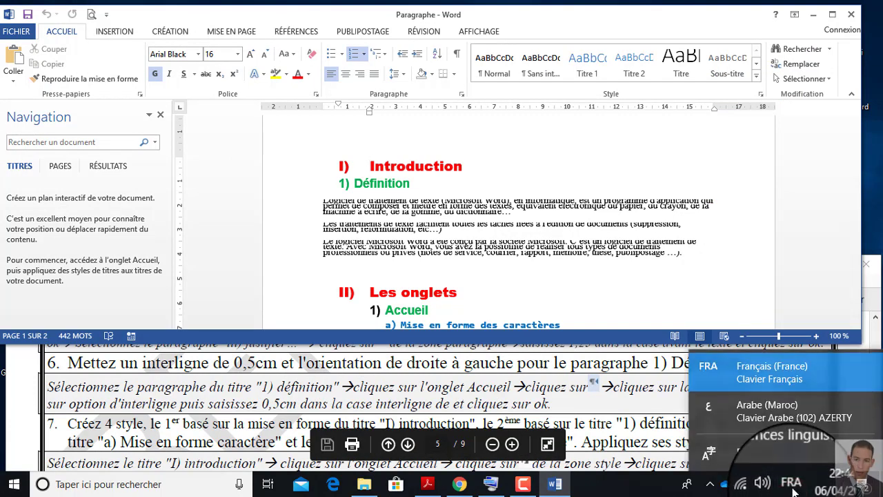
{"action": "left_click", "coordinate": [472, 141]}
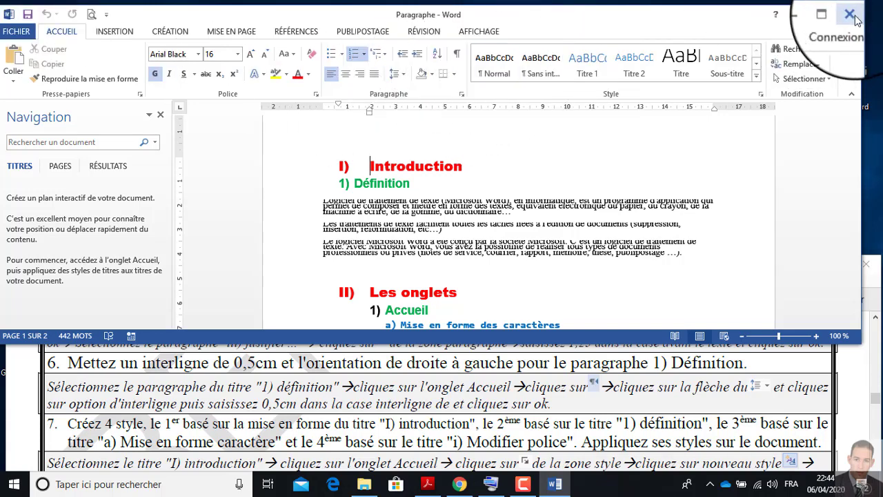
{"action": "left_click", "coordinate": [853, 17]}
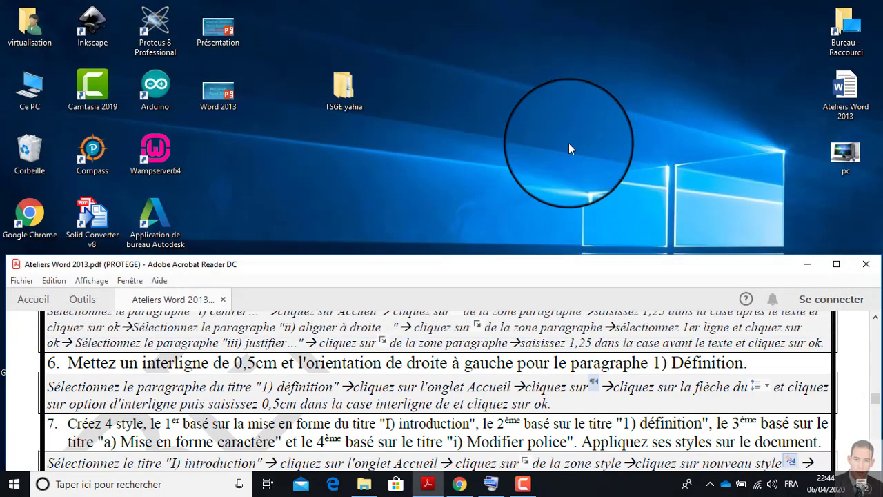
Reopen Paragraphe from TSGE yahia > TP Word, then close the TP Word folder window.
{"action": "left_click", "coordinate": [353, 87]}
{"action": "double_click", "coordinate": [353, 87]}
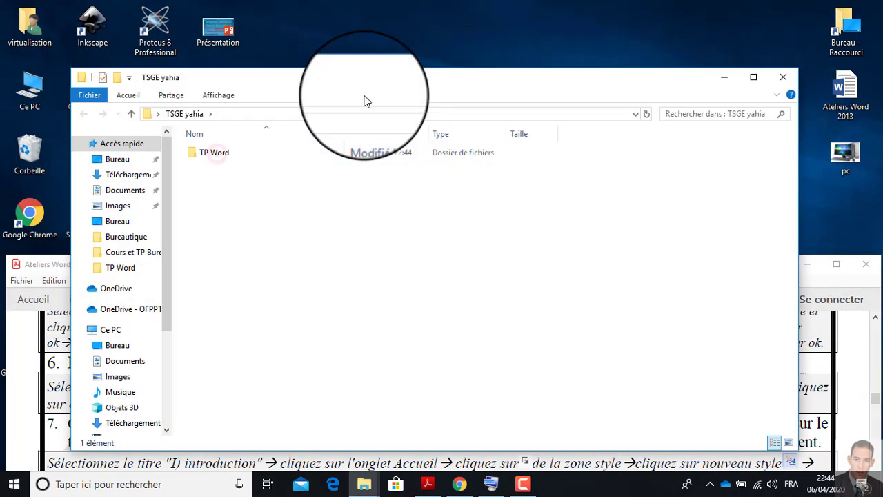
{"action": "double_click", "coordinate": [215, 149]}
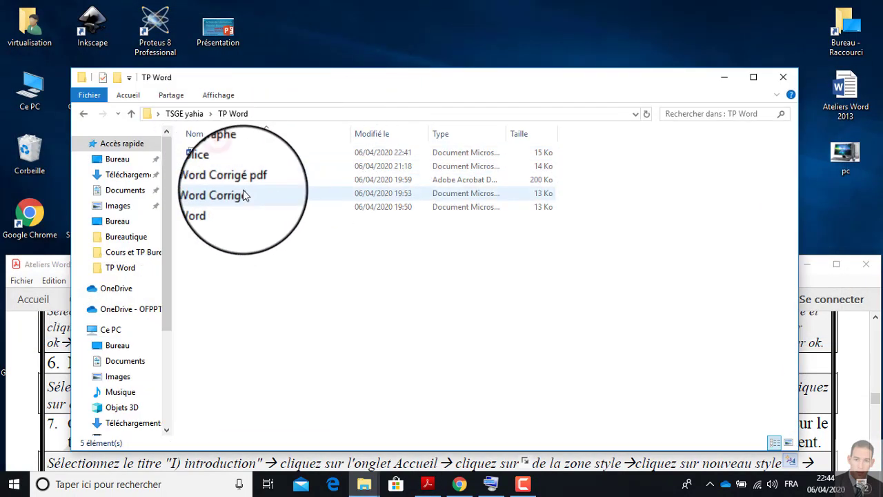
{"action": "double_click", "coordinate": [221, 153]}
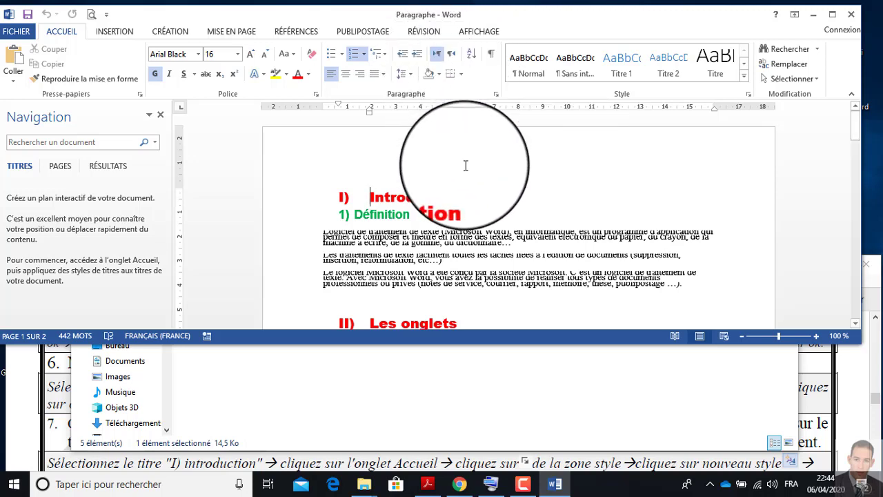
{"action": "left_click", "coordinate": [715, 404]}
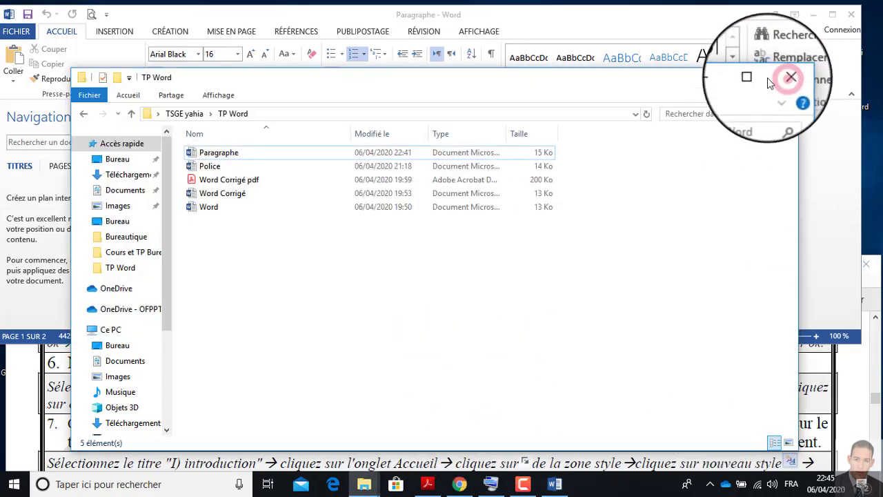
{"action": "left_click", "coordinate": [770, 83]}
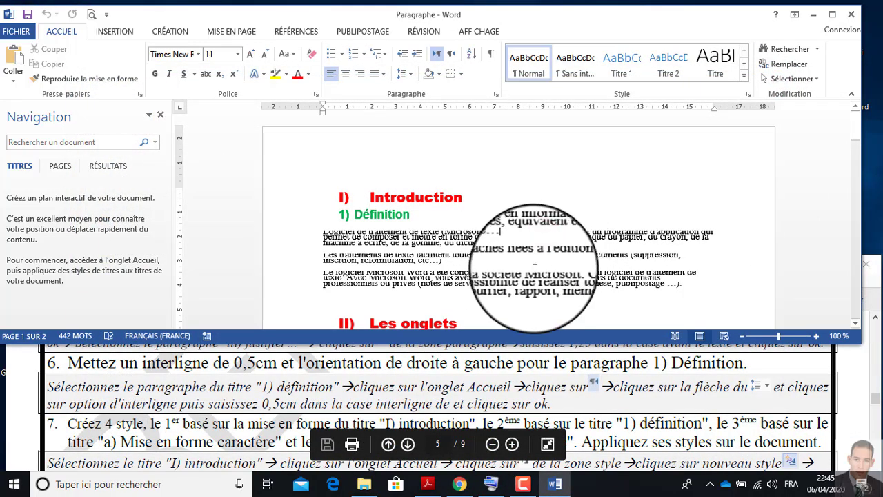
Set the three body paragraphs under 1) Définition to right-to-left direction.
{"action": "scroll", "coordinate": [535, 268], "scroll_direction": "down", "scroll_amount": 1}
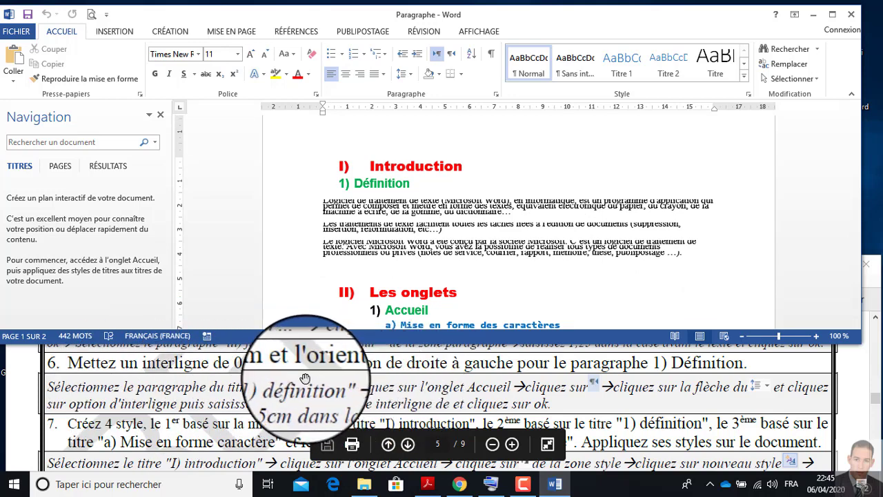
{"action": "left_click", "coordinate": [307, 199]}
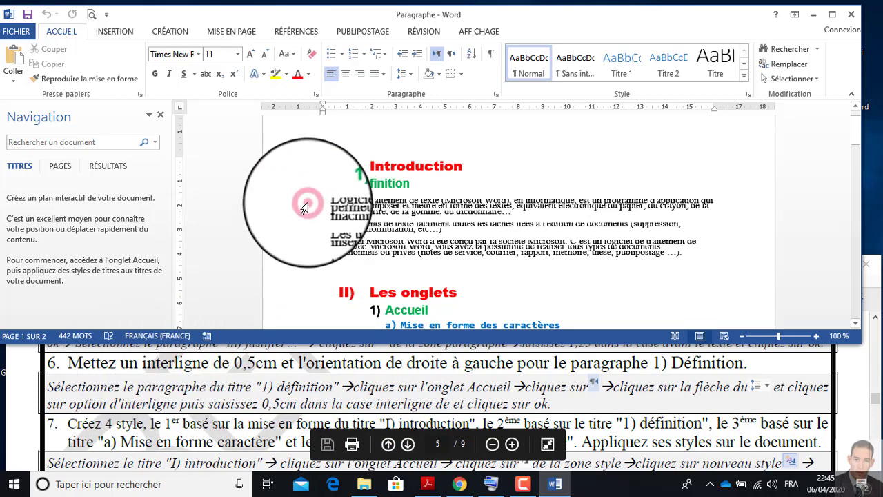
{"action": "left_click_drag", "start_coordinate": [304, 209], "coordinate": [298, 259]}
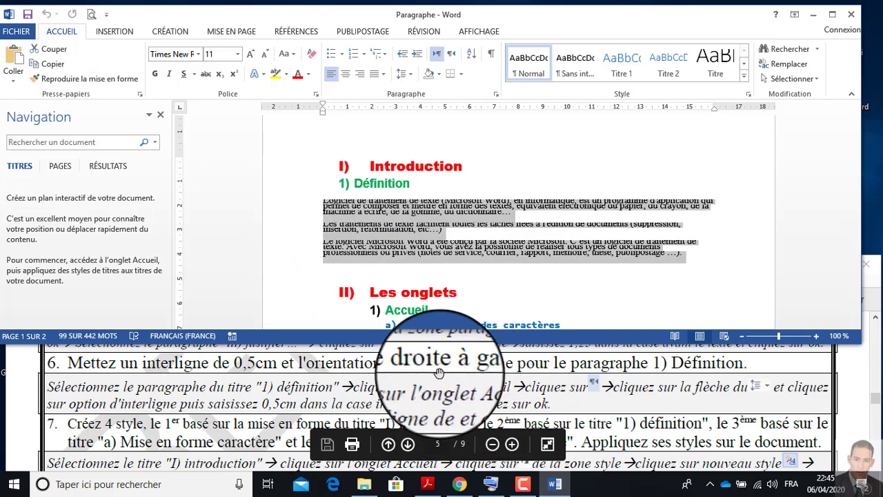
{"action": "left_click", "coordinate": [453, 58]}
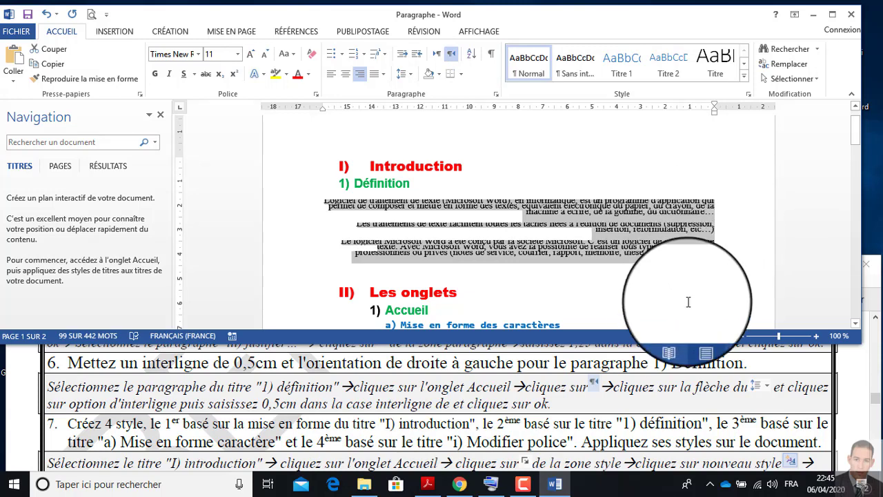
{"action": "scroll", "coordinate": [164, 411], "scroll_direction": "down", "scroll_amount": 1}
{"action": "left_click", "coordinate": [164, 412]}
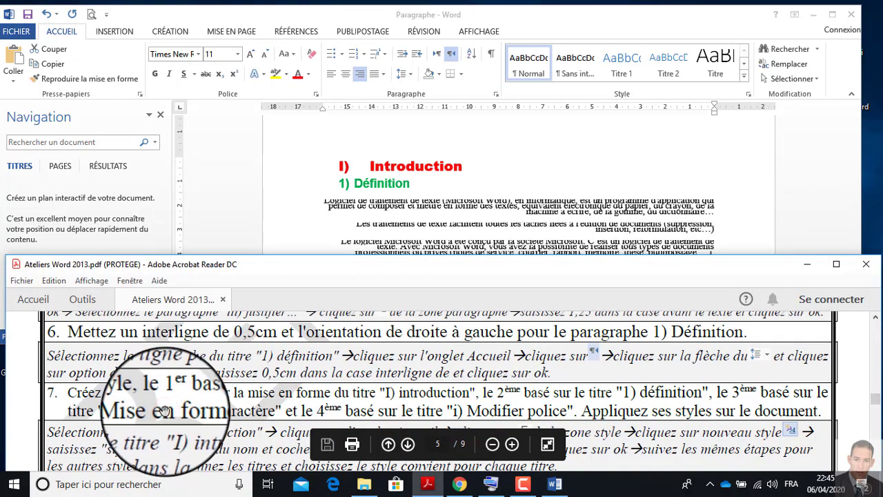
Scroll the PDF to exercise 7 on creating four styles from the I), 1), a), i) headings.
{"action": "scroll", "coordinate": [164, 411], "scroll_direction": "down", "scroll_amount": 1}
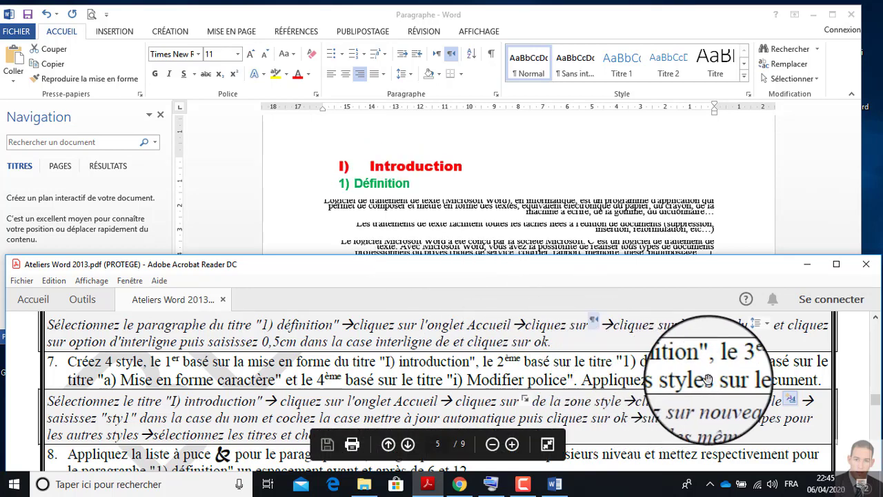
{"action": "scroll", "coordinate": [462, 207], "scroll_direction": "down", "scroll_amount": 2}
{"action": "scroll", "coordinate": [463, 207], "scroll_direction": "down", "scroll_amount": 2}
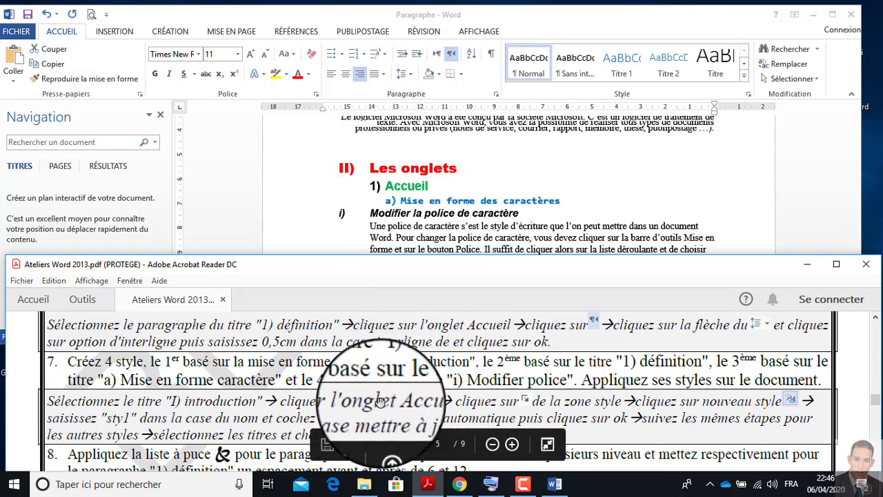
Select the Introduction heading and open the Styles pane in full view beside it.
{"action": "left_click", "coordinate": [462, 179]}
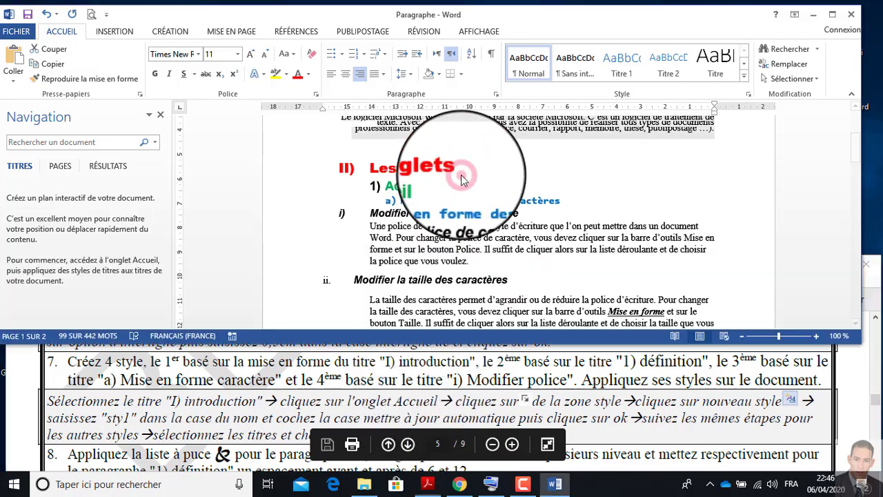
{"action": "scroll", "coordinate": [463, 180], "scroll_direction": "up", "scroll_amount": 5}
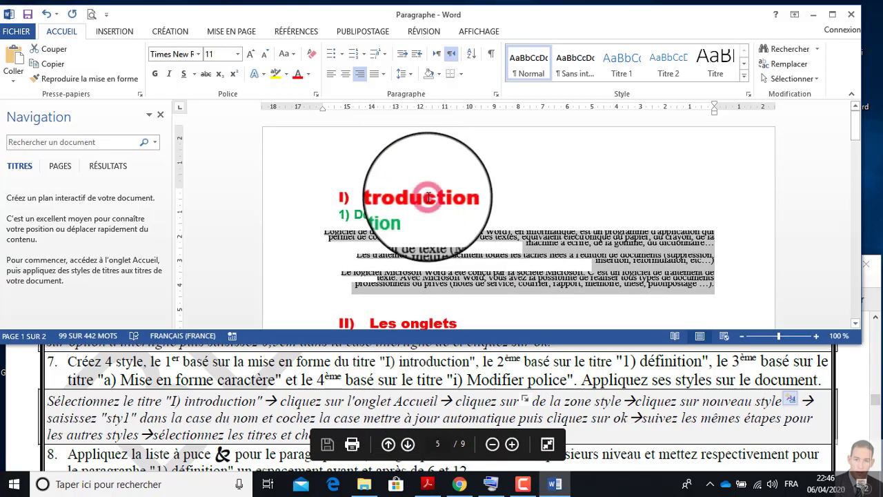
{"action": "double_click", "coordinate": [428, 196]}
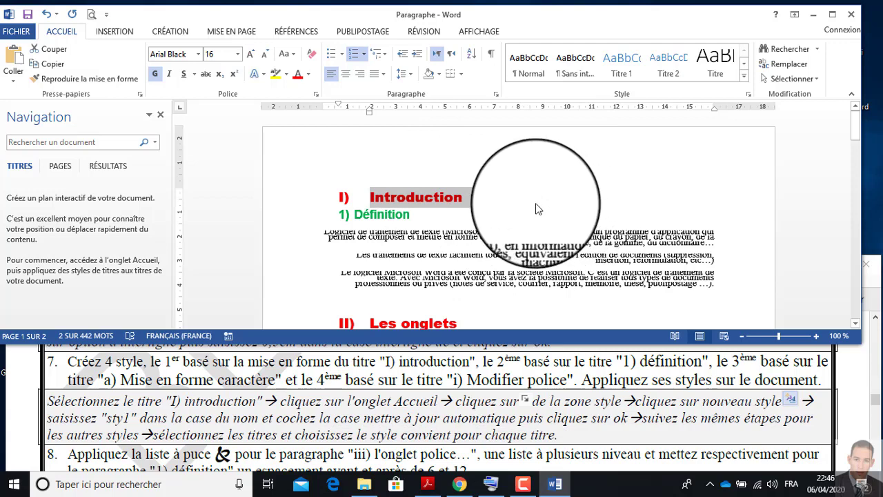
{"action": "left_click", "coordinate": [749, 95]}
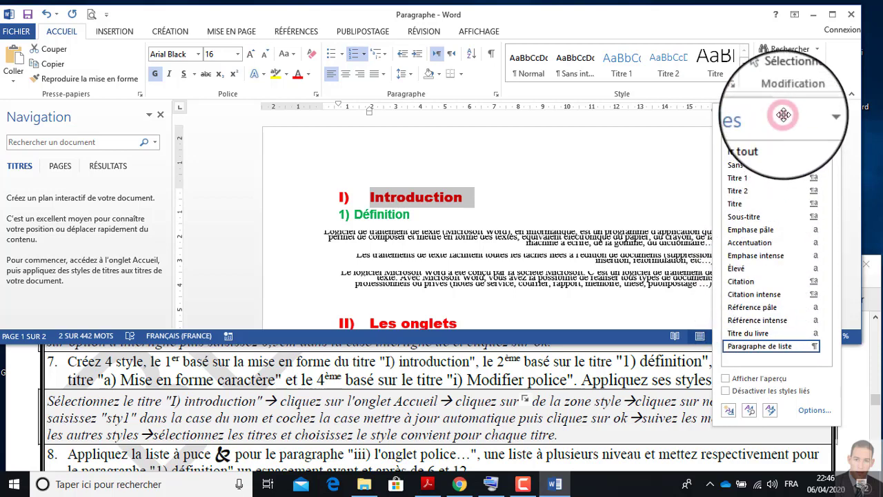
{"action": "left_click_drag", "start_coordinate": [783, 115], "coordinate": [792, 90]}
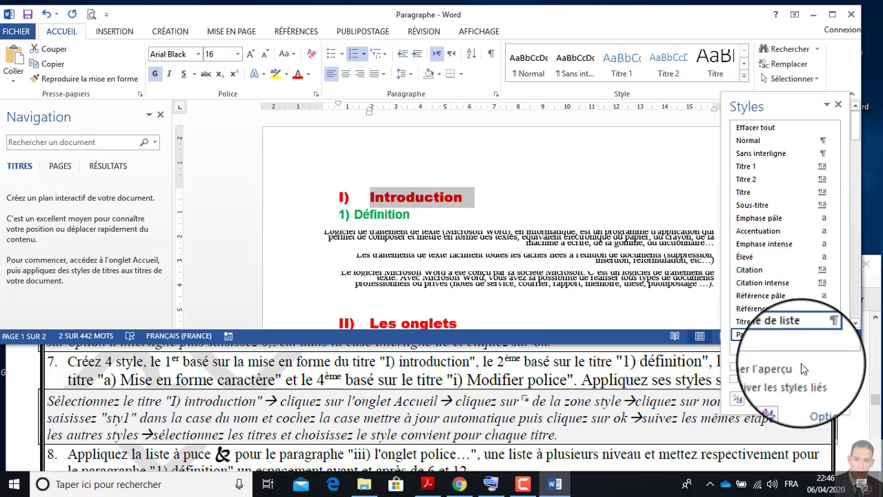
{"action": "left_click", "coordinate": [838, 105]}
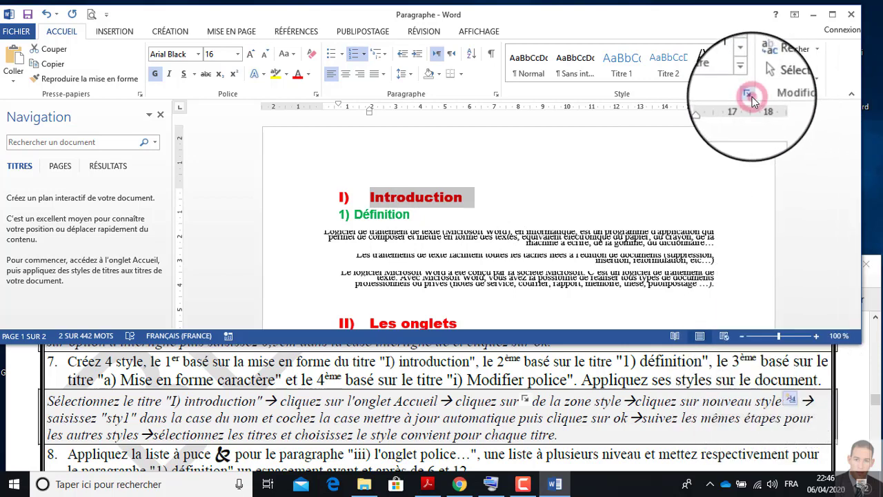
{"action": "left_click", "coordinate": [750, 95]}
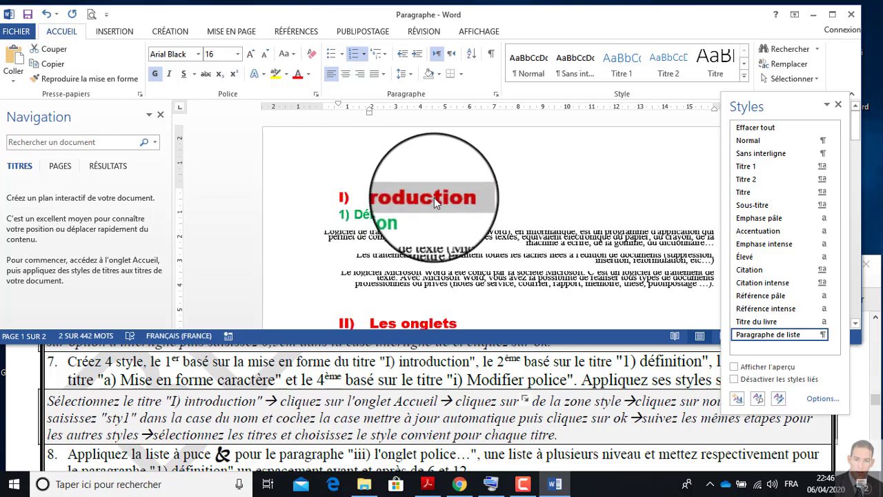
Create style st1 from the Introduction heading, set to update automatically.
{"action": "left_click", "coordinate": [738, 399]}
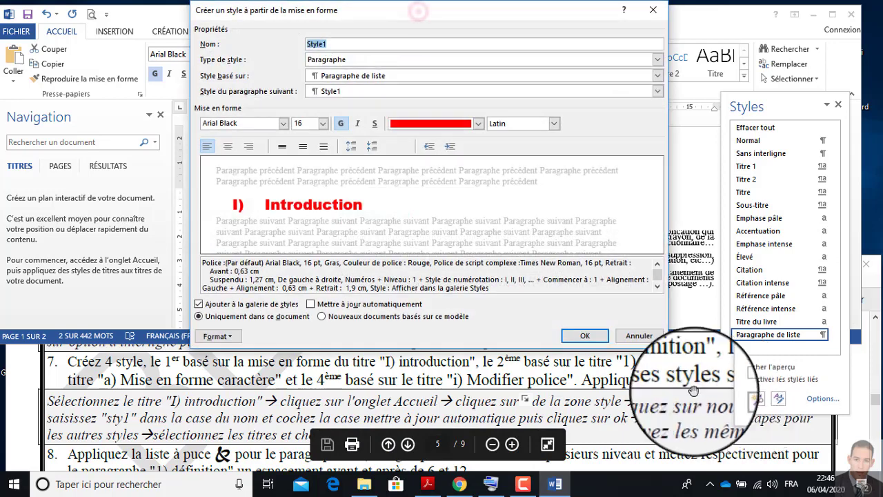
{"action": "left_click_drag", "start_coordinate": [427, 10], "coordinate": [752, 34]}
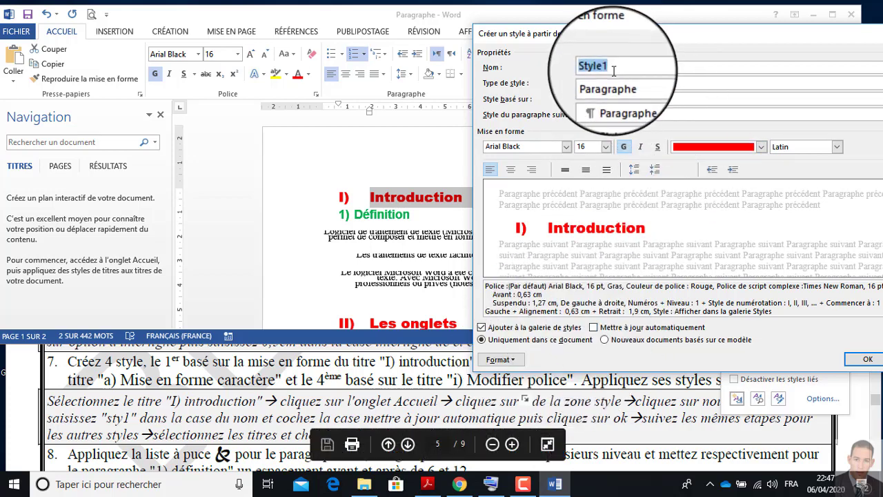
{"action": "type", "text": "st1"}
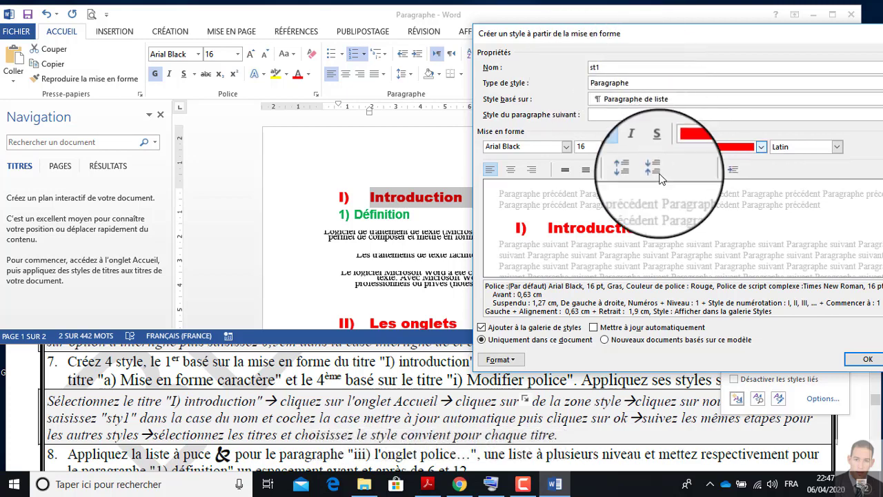
{"action": "left_click_drag", "start_coordinate": [666, 33], "coordinate": [590, 29]}
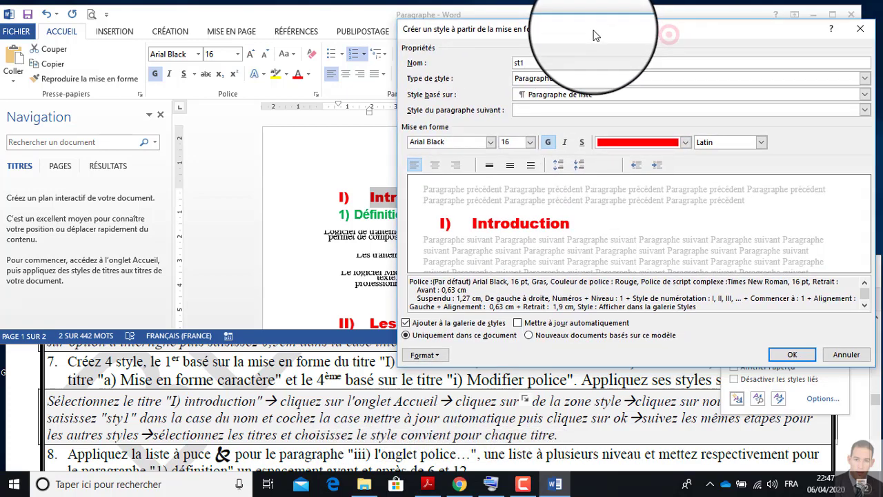
{"action": "left_click", "coordinate": [441, 355]}
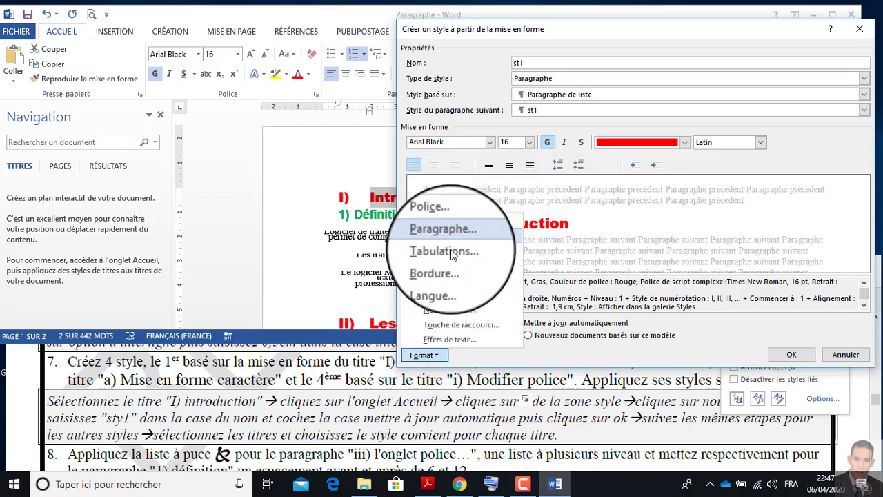
{"action": "left_click", "coordinate": [601, 352]}
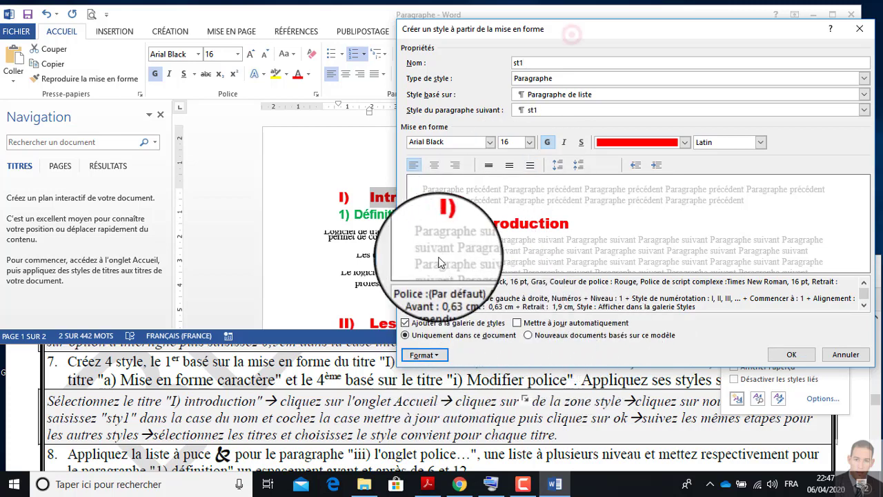
{"action": "left_click_drag", "start_coordinate": [572, 32], "coordinate": [660, 27]}
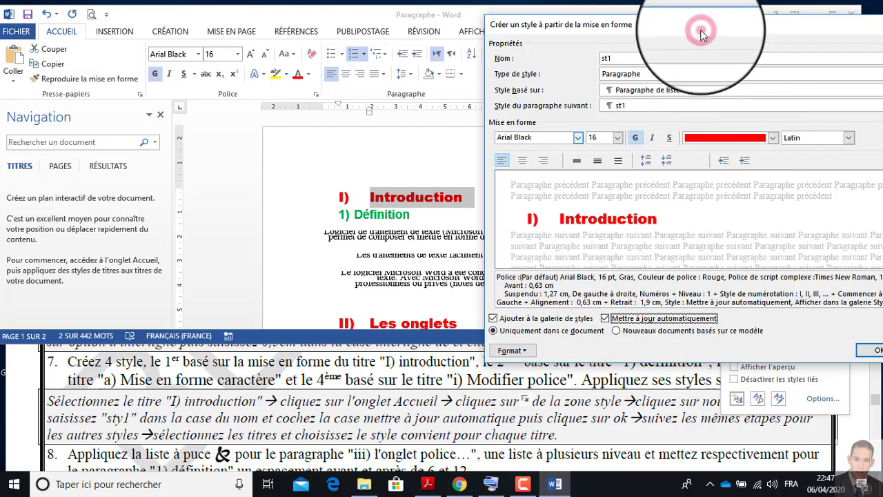
{"action": "left_click_drag", "start_coordinate": [700, 27], "coordinate": [635, 23]}
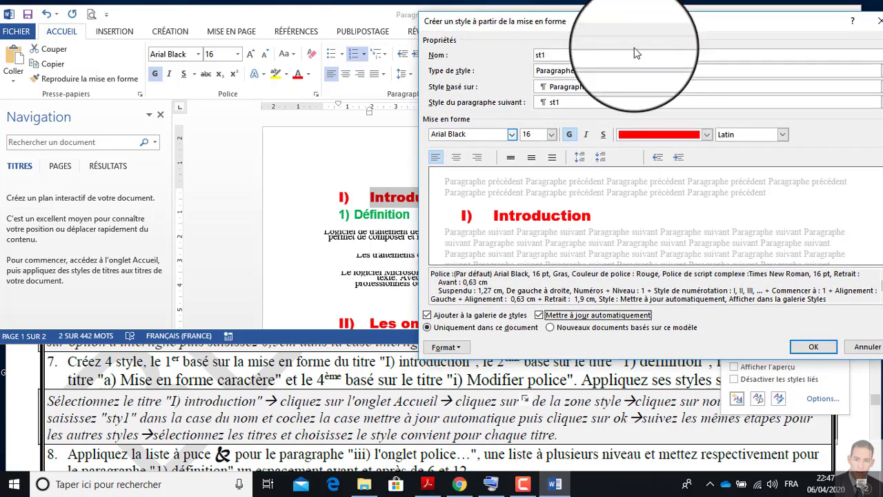
{"action": "left_click", "coordinate": [812, 349]}
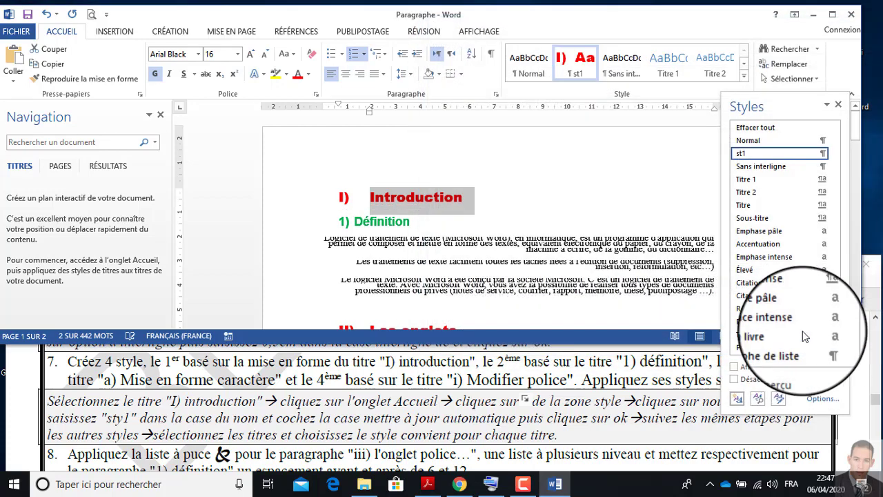
Create auto-updating style st2 from the 1) Définition heading.
{"action": "left_click", "coordinate": [398, 221]}
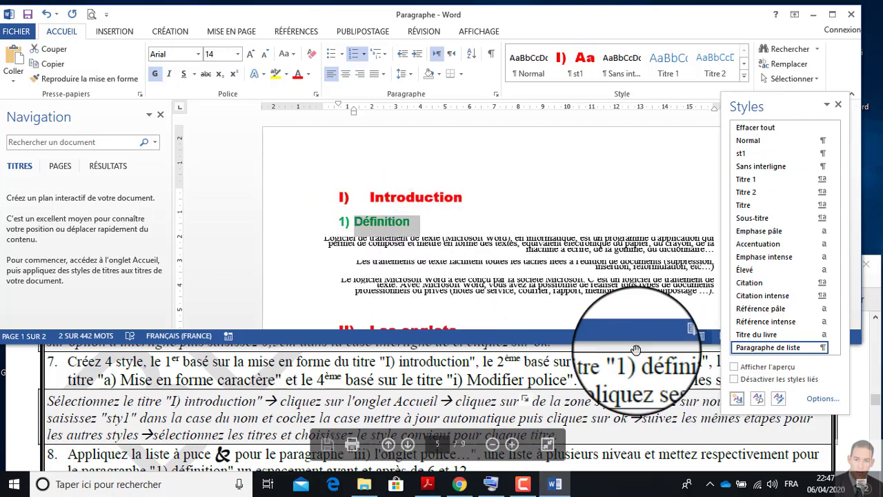
{"action": "left_click", "coordinate": [737, 399]}
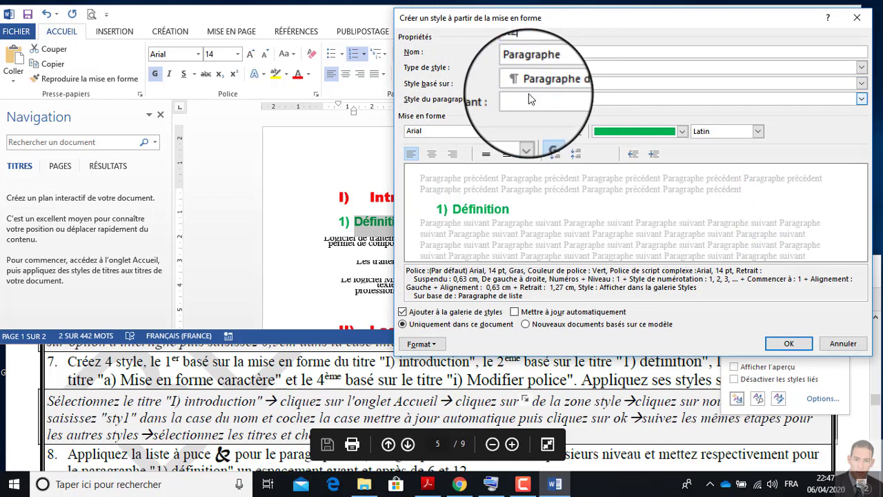
{"action": "type", "text": "st2"}
{"action": "left_click", "coordinate": [531, 312]}
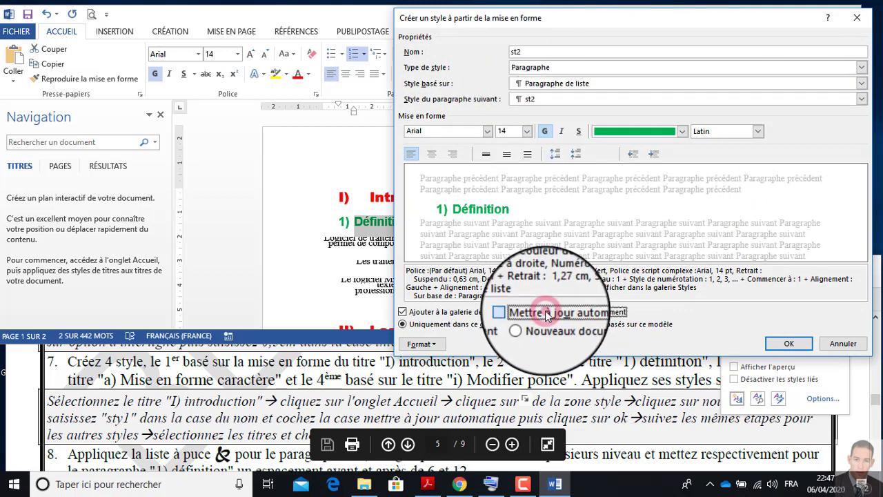
{"action": "left_click", "coordinate": [790, 345]}
Create auto-updating style st3 from the a) Mise en forme des caractères heading.
{"action": "scroll", "coordinate": [524, 249], "scroll_direction": "down", "scroll_amount": 3}
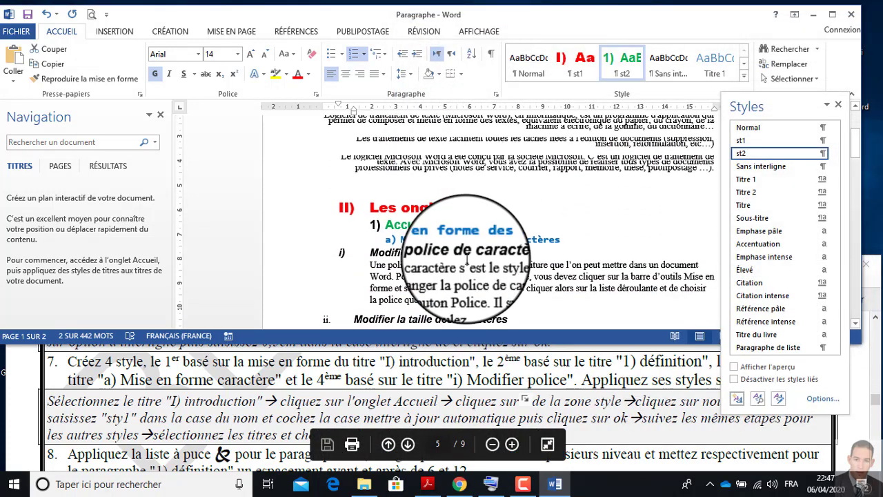
{"action": "left_click", "coordinate": [562, 238]}
{"action": "left_click_drag", "start_coordinate": [559, 238], "coordinate": [402, 238]}
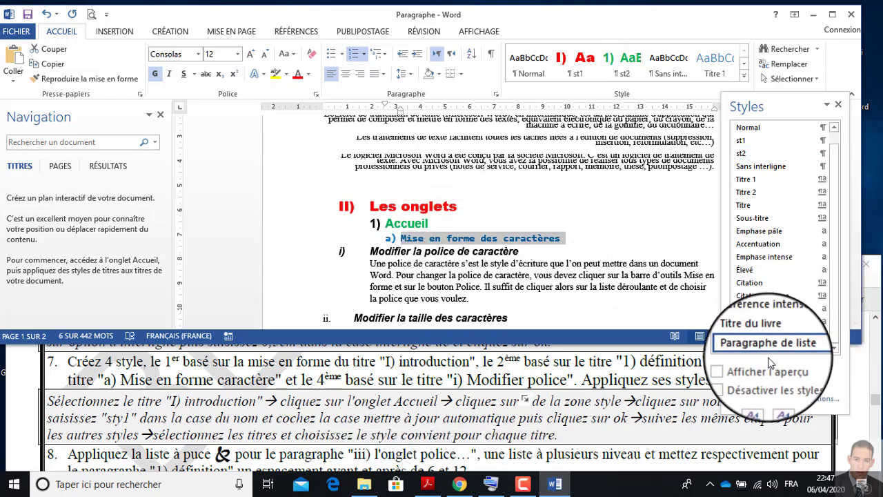
{"action": "left_click", "coordinate": [738, 399]}
{"action": "type", "text": "st3"}
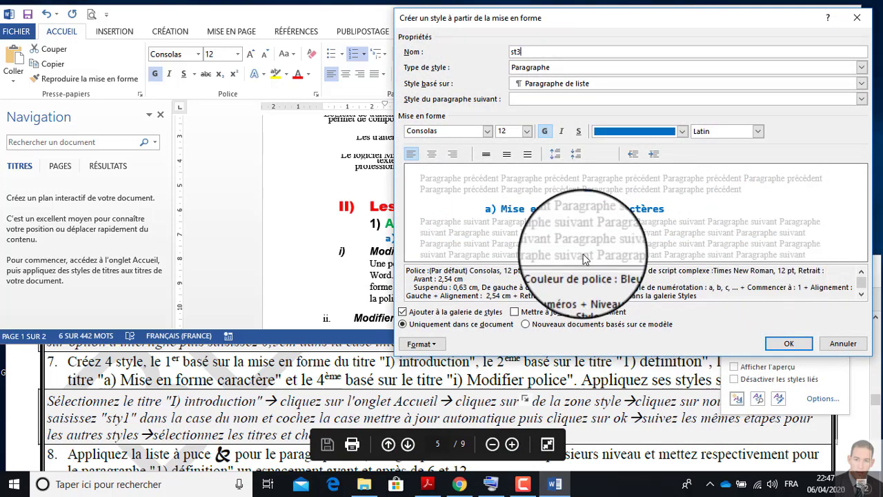
{"action": "left_click", "coordinate": [558, 313]}
{"action": "left_click", "coordinate": [789, 343]}
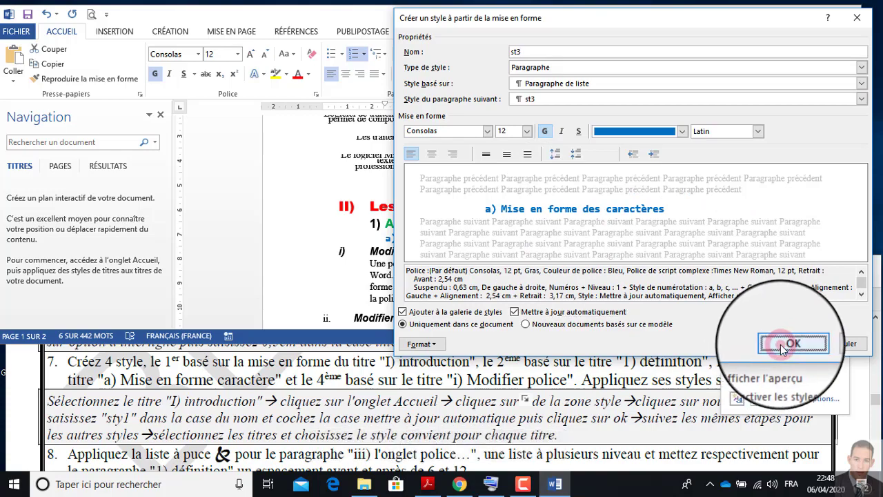
{"action": "scroll", "coordinate": [399, 278], "scroll_direction": "down", "scroll_amount": 2}
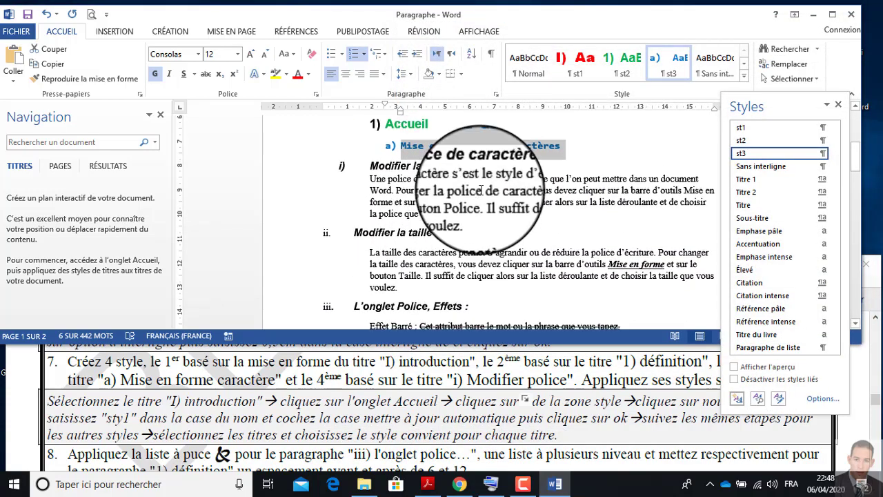
Create auto-updating style st4 from the Modifier la police de caractère heading, then close the Styles pane.
{"action": "left_click", "coordinate": [520, 171]}
{"action": "left_click_drag", "start_coordinate": [520, 171], "coordinate": [365, 171]}
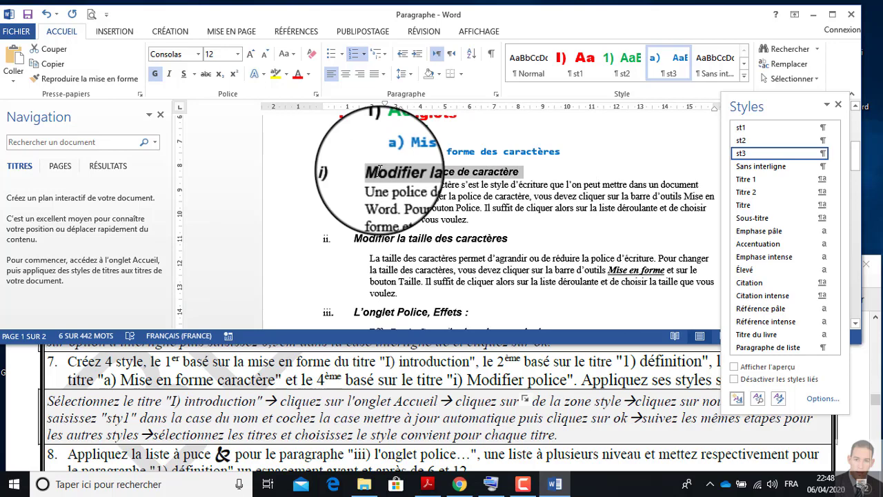
{"action": "left_click", "coordinate": [738, 399]}
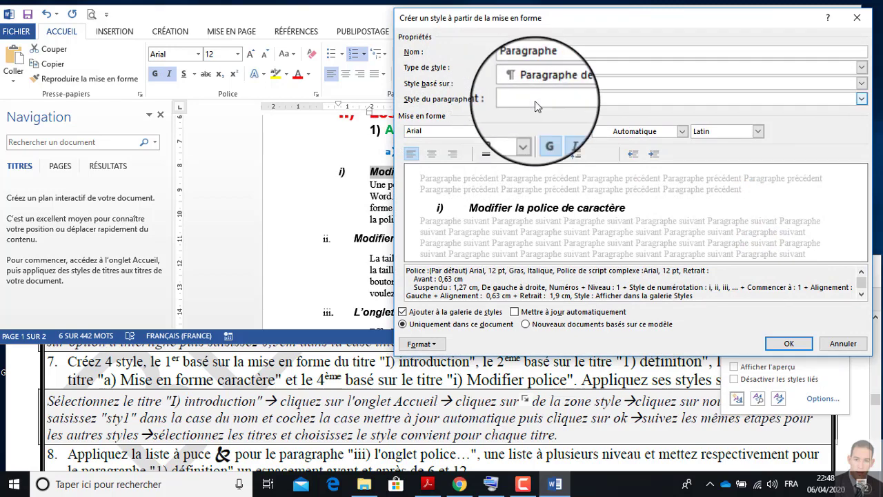
{"action": "left_click", "coordinate": [514, 312]}
{"action": "left_click", "coordinate": [793, 343]}
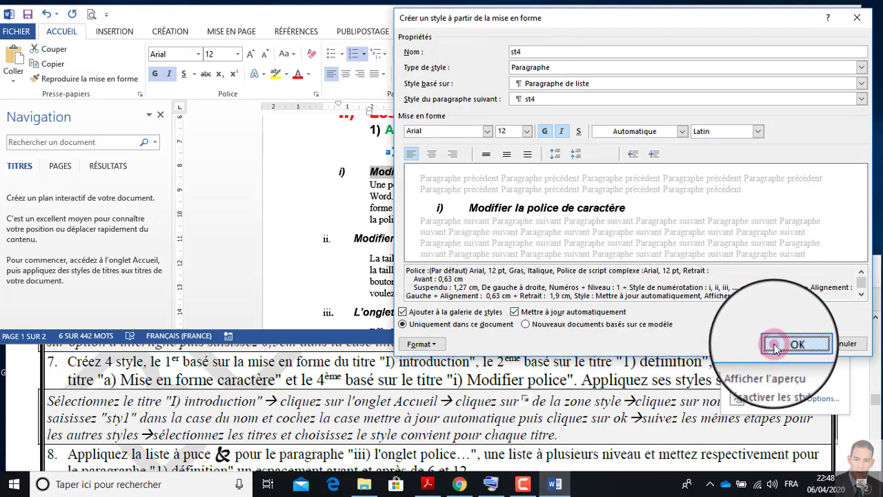
{"action": "scroll", "coordinate": [759, 148], "scroll_direction": "up", "scroll_amount": 1}
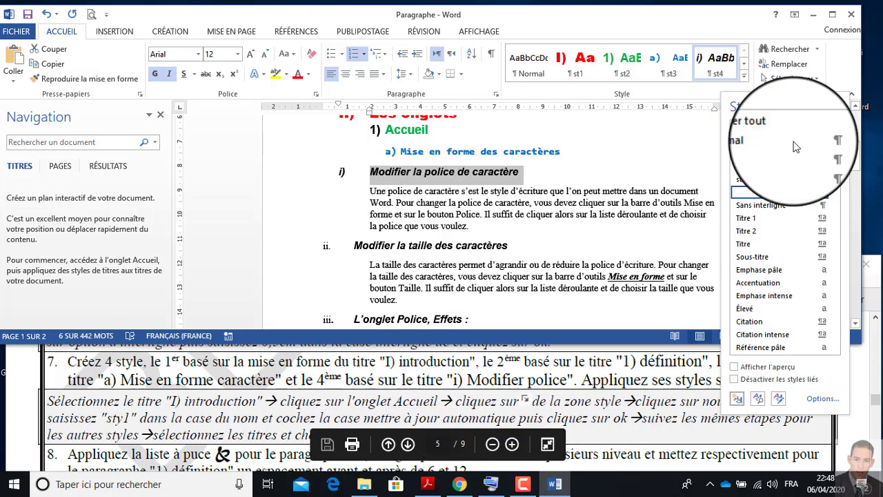
{"action": "left_click", "coordinate": [837, 105]}
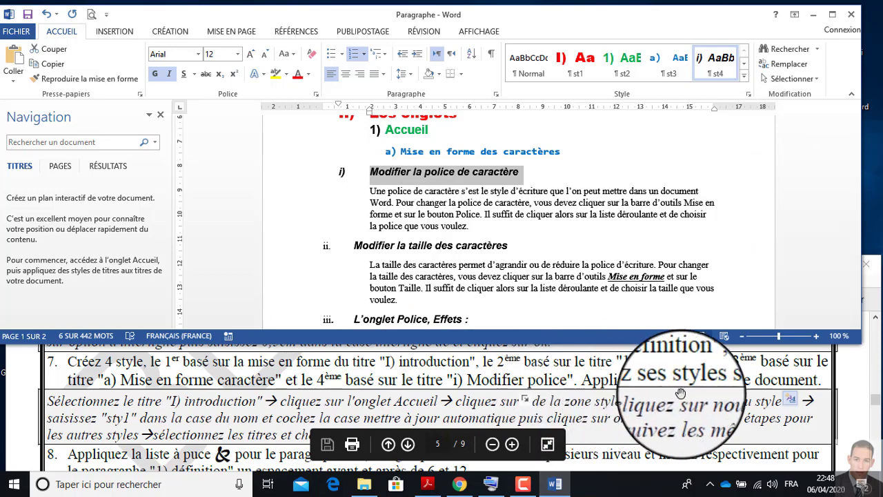
Apply st1 to the Introduction and Les onglets headings.
{"action": "scroll", "coordinate": [475, 220], "scroll_direction": "up", "scroll_amount": 5}
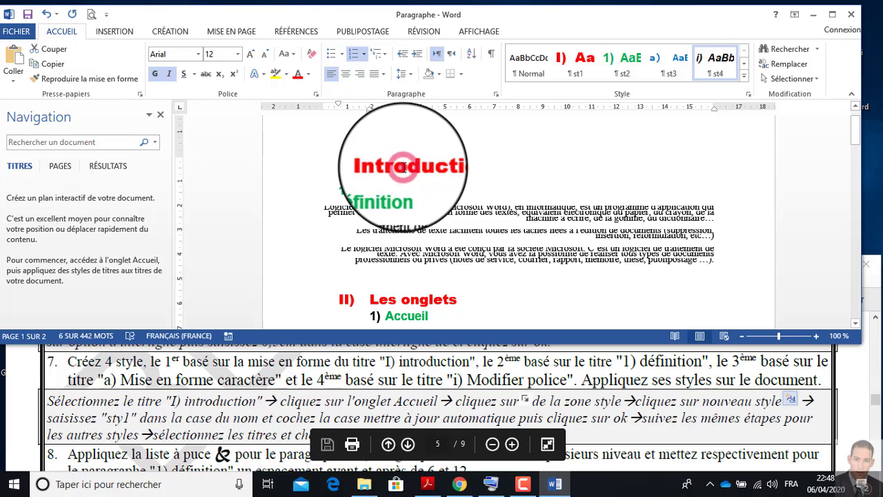
{"action": "double_click", "coordinate": [404, 167]}
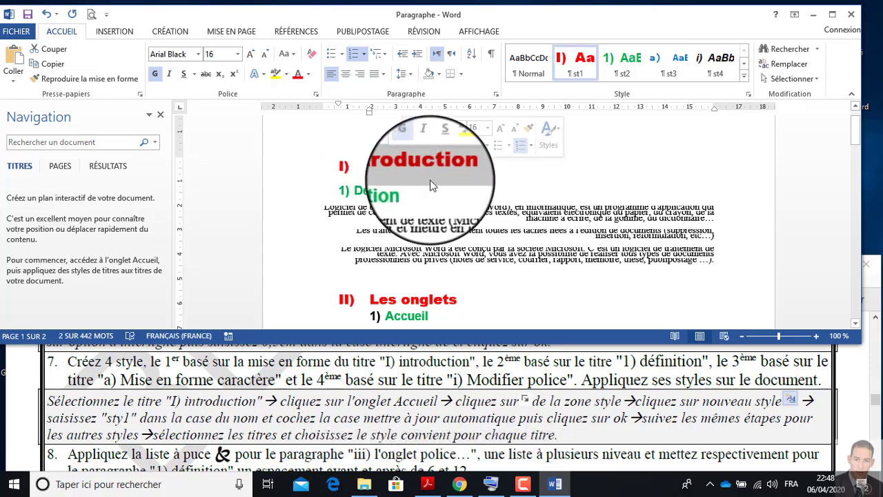
{"action": "left_click", "coordinate": [580, 71]}
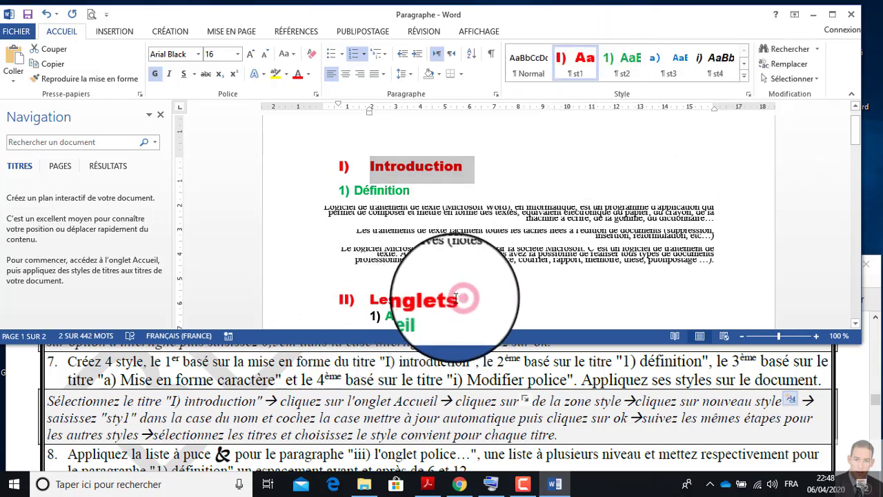
{"action": "left_click_drag", "start_coordinate": [455, 298], "coordinate": [368, 298]}
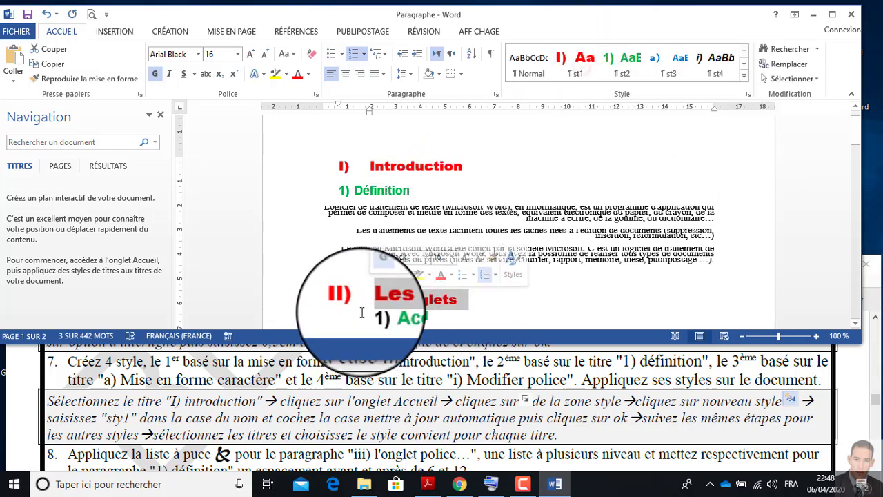
{"action": "left_click", "coordinate": [582, 69]}
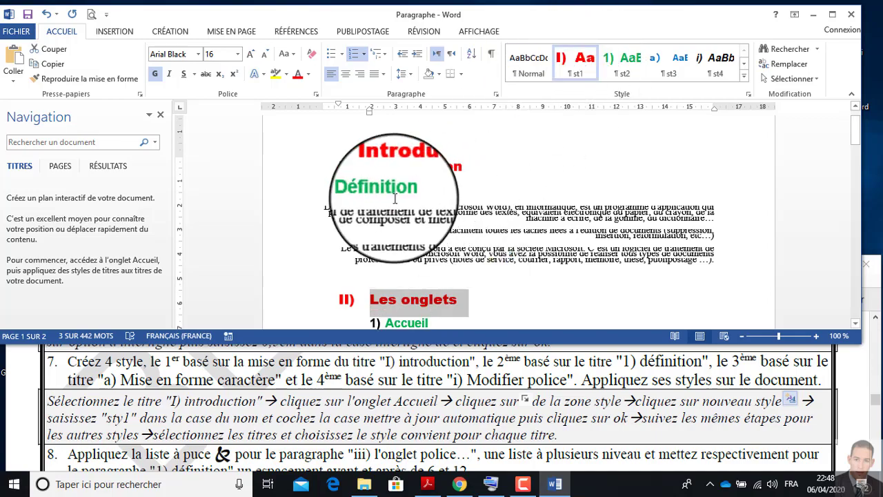
Scroll through the document to review the headings.
{"action": "scroll", "coordinate": [423, 236], "scroll_direction": "down", "scroll_amount": 2}
{"action": "scroll", "coordinate": [422, 235], "scroll_direction": "down", "scroll_amount": 5}
{"action": "scroll", "coordinate": [423, 236], "scroll_direction": "down", "scroll_amount": 5}
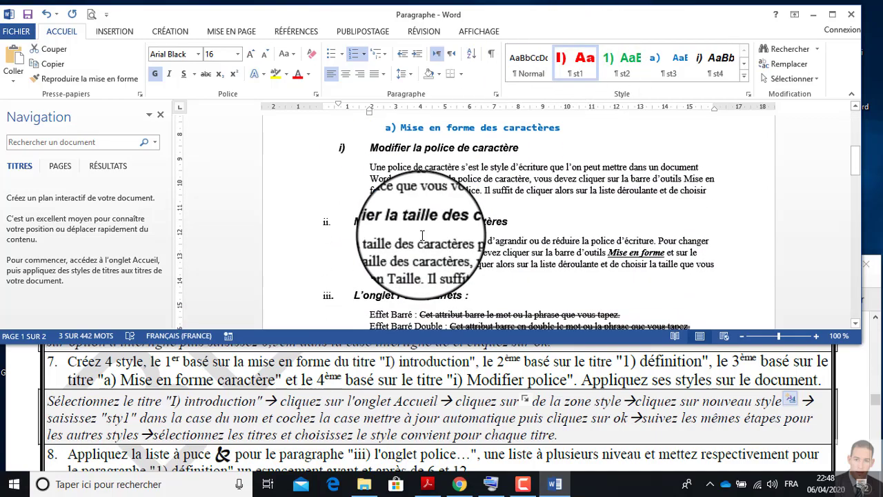
{"action": "scroll", "coordinate": [422, 235], "scroll_direction": "down", "scroll_amount": 5}
{"action": "scroll", "coordinate": [421, 234], "scroll_direction": "down", "scroll_amount": 5}
{"action": "scroll", "coordinate": [421, 235], "scroll_direction": "down", "scroll_amount": 5}
{"action": "scroll", "coordinate": [420, 236], "scroll_direction": "down", "scroll_amount": 3}
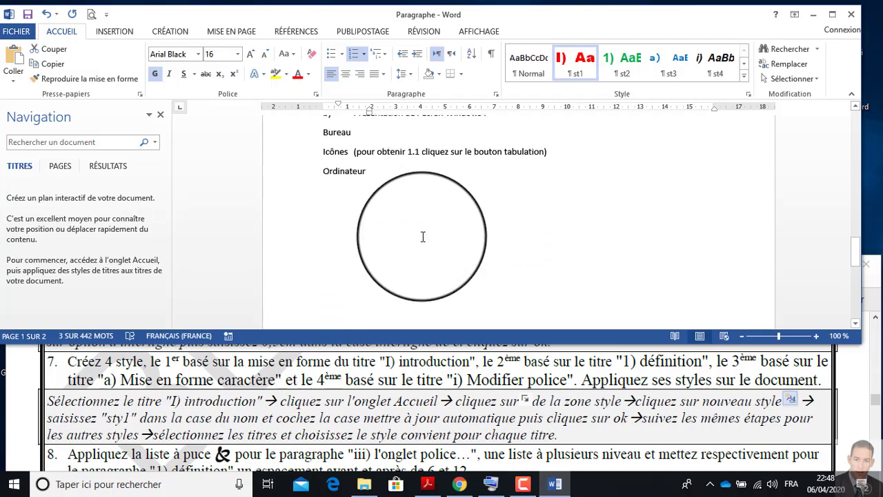
{"action": "scroll", "coordinate": [420, 236], "scroll_direction": "up", "scroll_amount": 5}
{"action": "scroll", "coordinate": [422, 238], "scroll_direction": "up", "scroll_amount": 8}
{"action": "scroll", "coordinate": [423, 238], "scroll_direction": "up", "scroll_amount": 5}
{"action": "scroll", "coordinate": [423, 238], "scroll_direction": "up", "scroll_amount": 3}
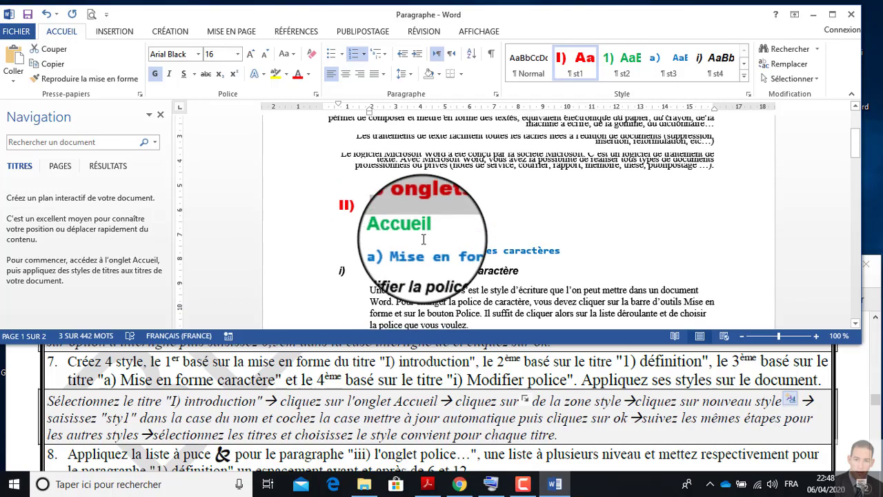
{"action": "scroll", "coordinate": [423, 238], "scroll_direction": "down", "scroll_amount": 3}
{"action": "scroll", "coordinate": [423, 238], "scroll_direction": "down", "scroll_amount": 3}
{"action": "scroll", "coordinate": [424, 238], "scroll_direction": "down", "scroll_amount": 5}
{"action": "scroll", "coordinate": [424, 238], "scroll_direction": "down", "scroll_amount": 3}
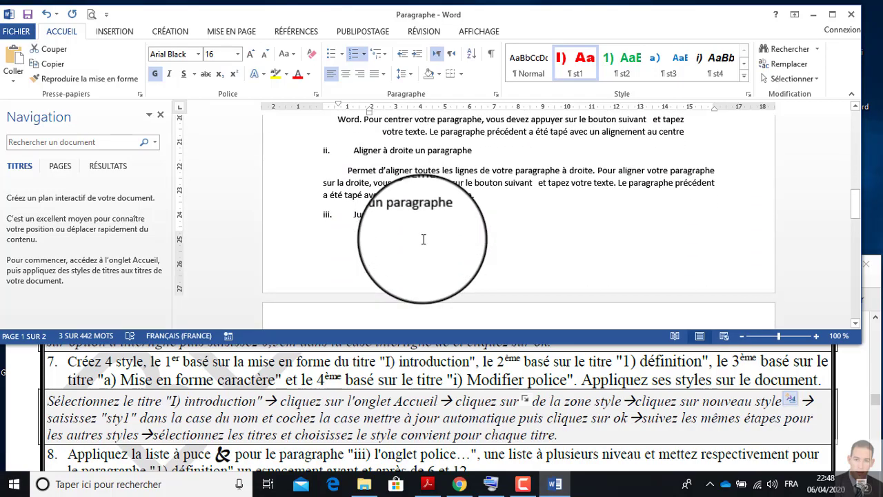
{"action": "scroll", "coordinate": [424, 238], "scroll_direction": "up", "scroll_amount": 3}
{"action": "scroll", "coordinate": [423, 236], "scroll_direction": "up", "scroll_amount": 3}
{"action": "scroll", "coordinate": [423, 236], "scroll_direction": "up", "scroll_amount": 1}
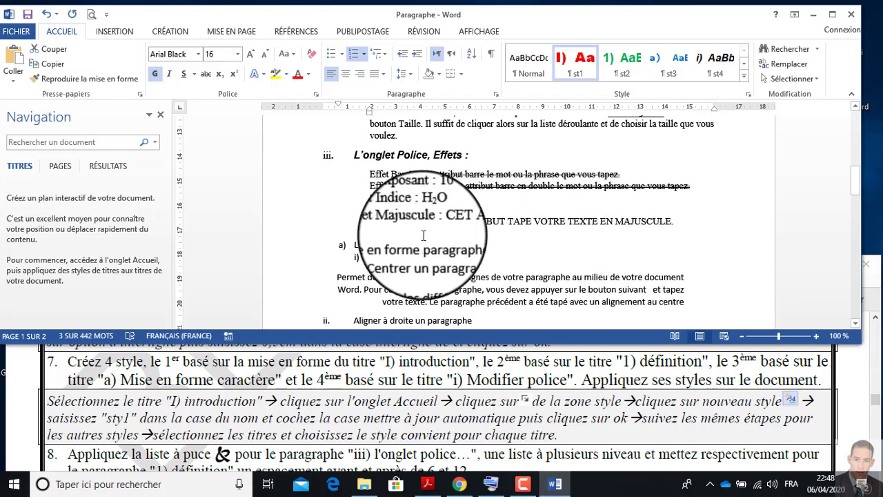
{"action": "scroll", "coordinate": [414, 231], "scroll_direction": "up", "scroll_amount": 2}
{"action": "scroll", "coordinate": [343, 223], "scroll_direction": "up", "scroll_amount": 2}
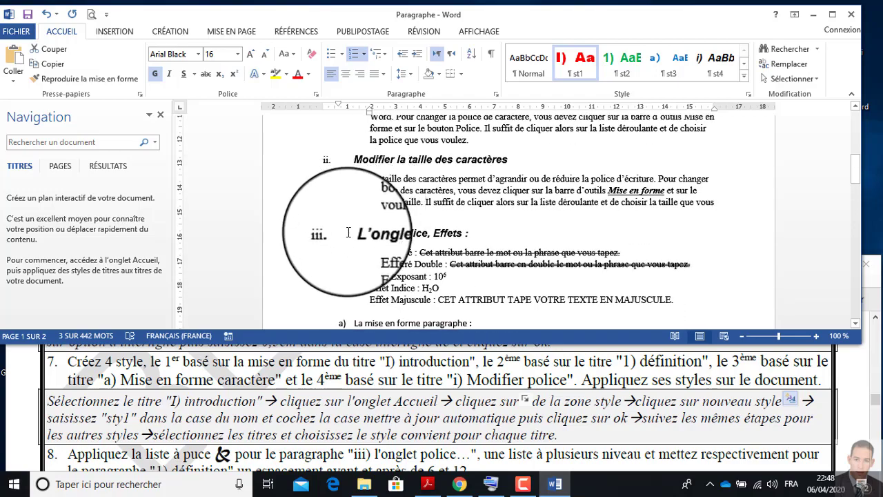
{"action": "scroll", "coordinate": [347, 228], "scroll_direction": "down", "scroll_amount": 2}
{"action": "scroll", "coordinate": [329, 183], "scroll_direction": "down", "scroll_amount": 3}
{"action": "scroll", "coordinate": [334, 202], "scroll_direction": "down", "scroll_amount": 5}
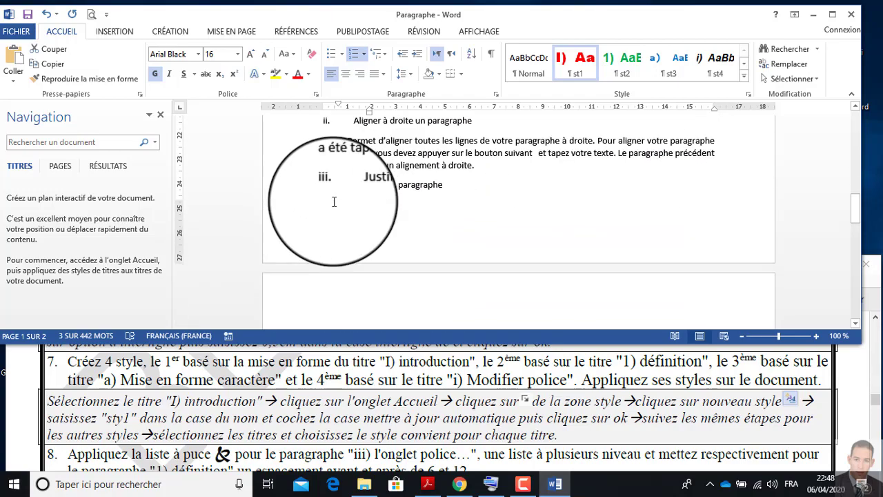
{"action": "scroll", "coordinate": [340, 212], "scroll_direction": "down", "scroll_amount": 5}
{"action": "scroll", "coordinate": [349, 223], "scroll_direction": "down", "scroll_amount": 1}
{"action": "scroll", "coordinate": [346, 226], "scroll_direction": "down", "scroll_amount": 1}
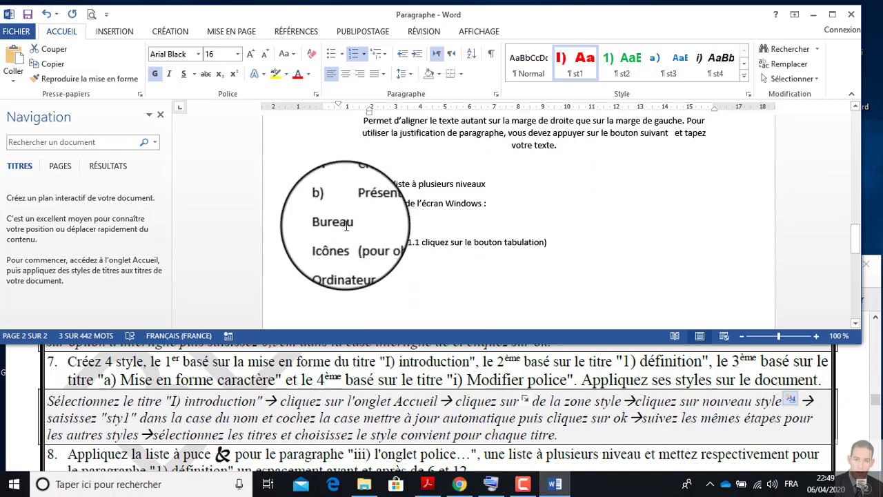
{"action": "scroll", "coordinate": [347, 228], "scroll_direction": "up", "scroll_amount": 4}
{"action": "scroll", "coordinate": [347, 231], "scroll_direction": "up", "scroll_amount": 3}
{"action": "scroll", "coordinate": [347, 231], "scroll_direction": "up", "scroll_amount": 5}
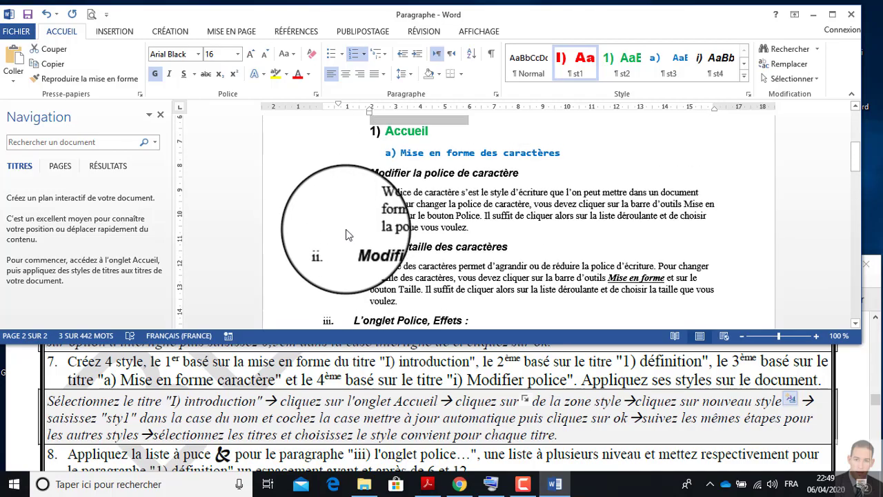
{"action": "scroll", "coordinate": [347, 230], "scroll_direction": "up", "scroll_amount": 5}
{"action": "left_click", "coordinate": [381, 216]}
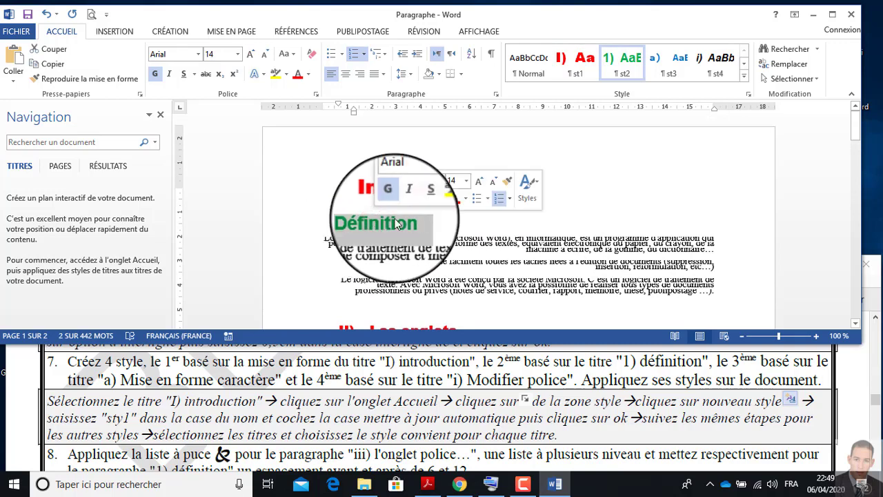
{"action": "left_click", "coordinate": [614, 69]}
{"action": "scroll", "coordinate": [424, 197], "scroll_direction": "down", "scroll_amount": 2}
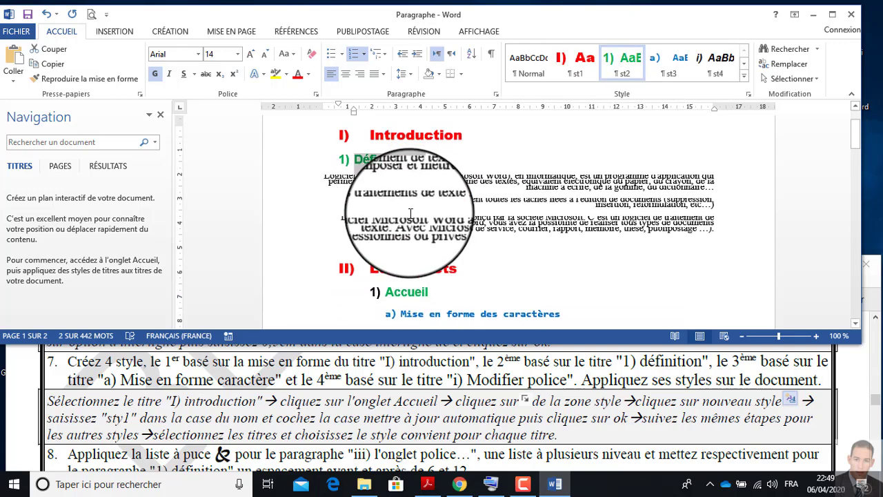
{"action": "left_click", "coordinate": [414, 293]}
{"action": "left_click", "coordinate": [606, 68]}
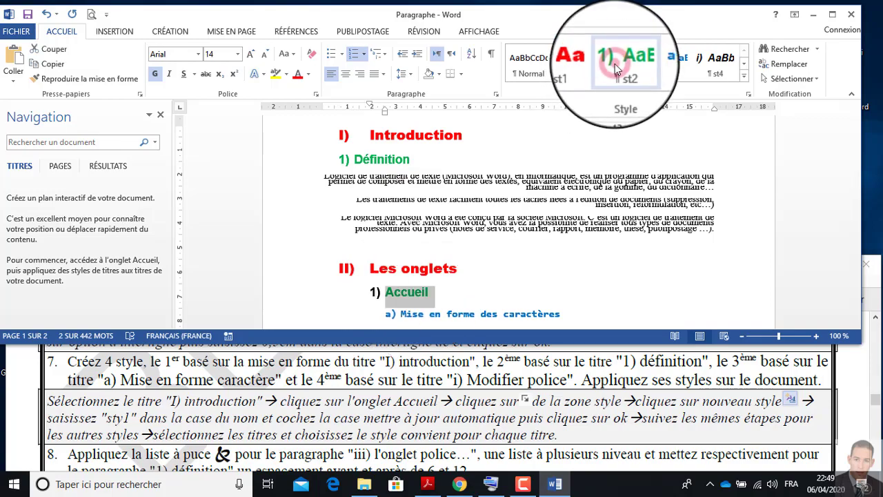
{"action": "scroll", "coordinate": [442, 242], "scroll_direction": "down", "scroll_amount": 3}
{"action": "scroll", "coordinate": [424, 248], "scroll_direction": "down", "scroll_amount": 5}
{"action": "scroll", "coordinate": [422, 243], "scroll_direction": "down", "scroll_amount": 4}
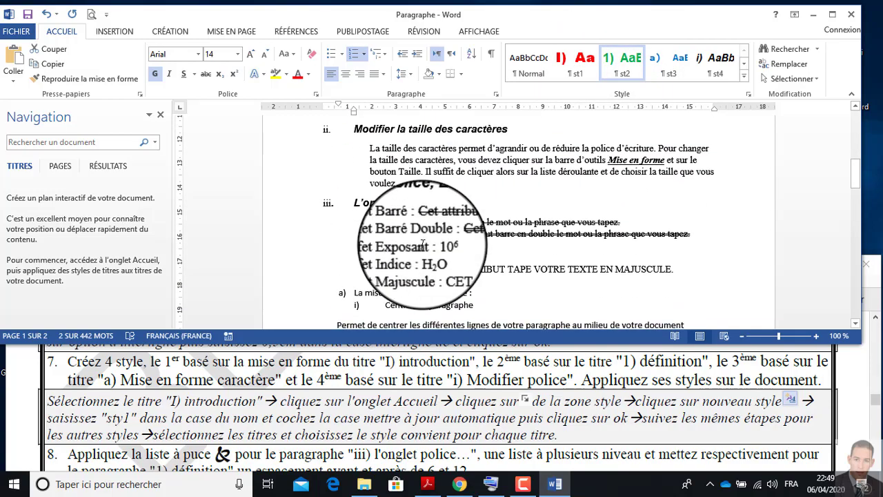
{"action": "scroll", "coordinate": [423, 245], "scroll_direction": "down", "scroll_amount": 2}
{"action": "scroll", "coordinate": [424, 246], "scroll_direction": "down", "scroll_amount": 4}
{"action": "scroll", "coordinate": [423, 246], "scroll_direction": "down", "scroll_amount": 4}
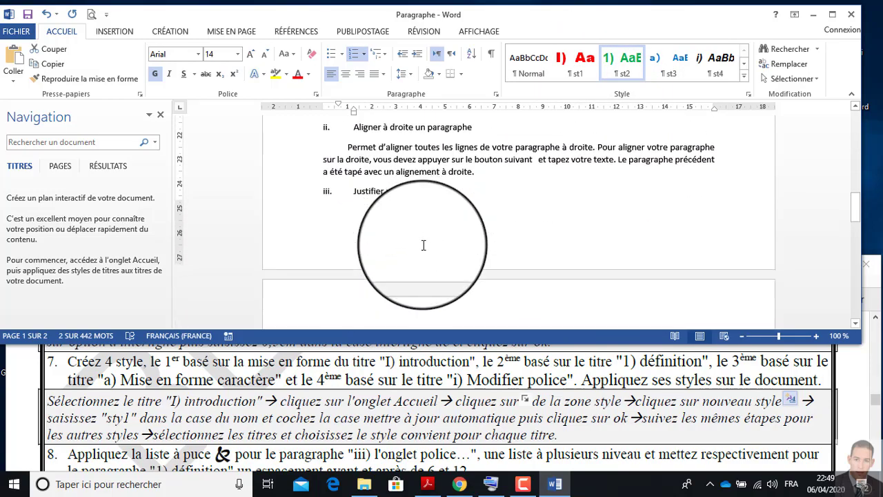
{"action": "scroll", "coordinate": [424, 246], "scroll_direction": "down", "scroll_amount": 2}
{"action": "scroll", "coordinate": [424, 246], "scroll_direction": "down", "scroll_amount": 1}
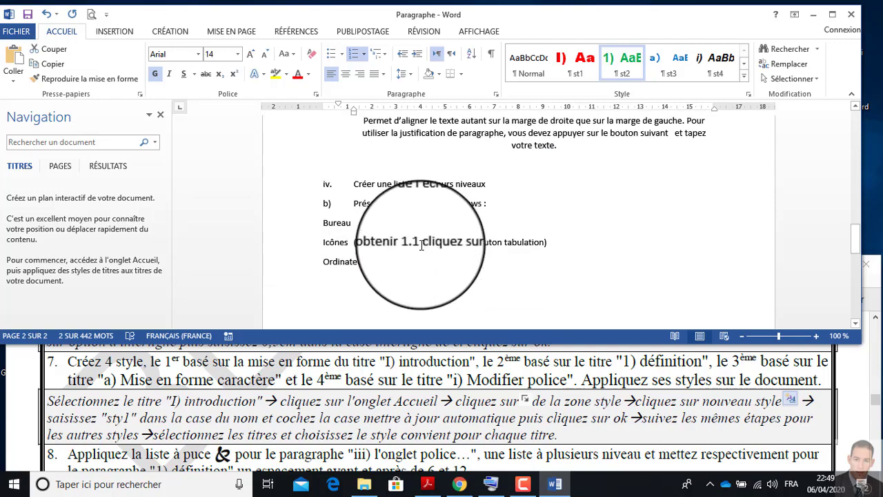
{"action": "scroll", "coordinate": [393, 264], "scroll_direction": "up", "scroll_amount": 2}
{"action": "scroll", "coordinate": [392, 262], "scroll_direction": "up", "scroll_amount": 1}
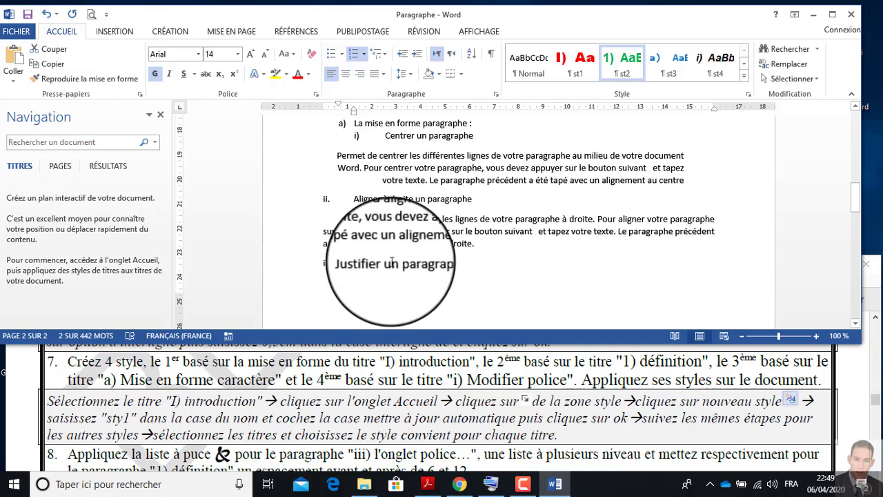
{"action": "scroll", "coordinate": [391, 263], "scroll_direction": "up", "scroll_amount": 8}
{"action": "scroll", "coordinate": [400, 252], "scroll_direction": "up", "scroll_amount": 1}
{"action": "scroll", "coordinate": [409, 241], "scroll_direction": "up", "scroll_amount": 4}
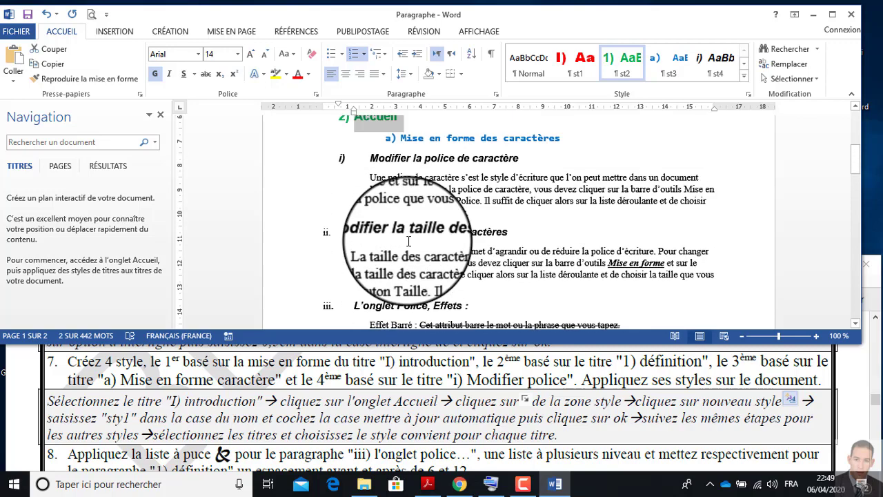
{"action": "scroll", "coordinate": [409, 241], "scroll_direction": "up", "scroll_amount": 3}
Apply st3 to the Mise en forme des caractères and La mise en forme paragraphe headings.
{"action": "left_click", "coordinate": [414, 249]}
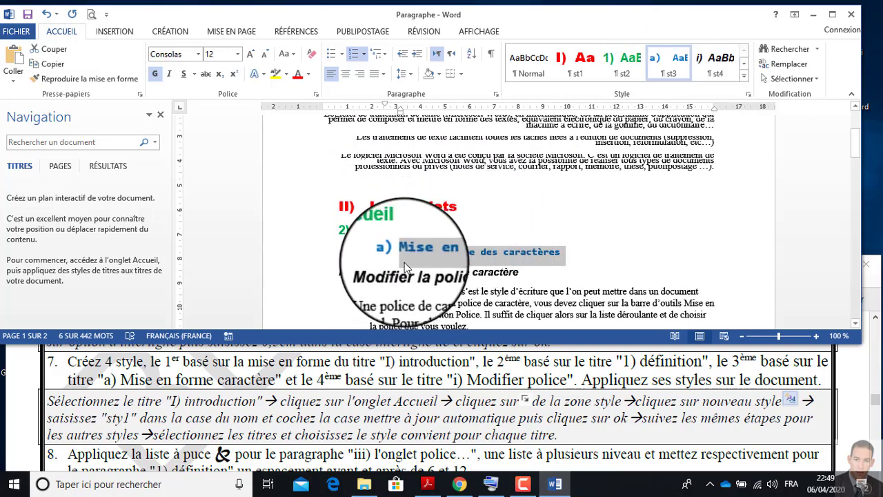
{"action": "left_click", "coordinate": [671, 64]}
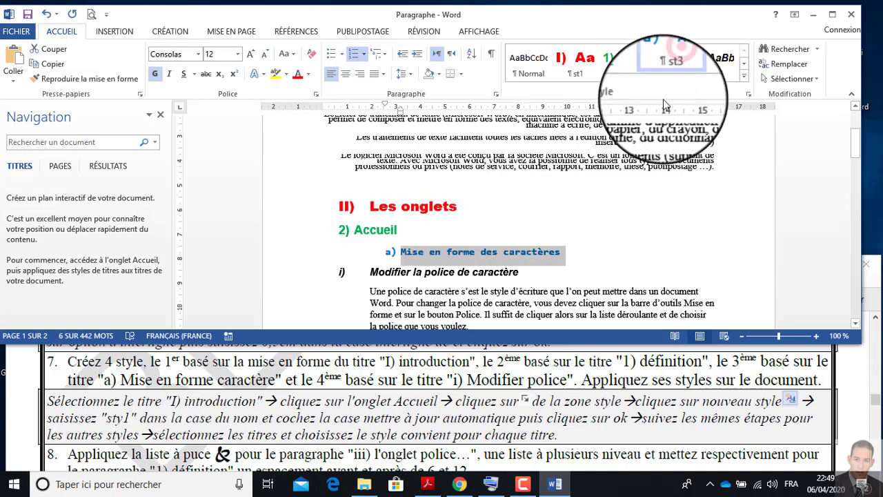
{"action": "scroll", "coordinate": [387, 286], "scroll_direction": "down", "scroll_amount": 3}
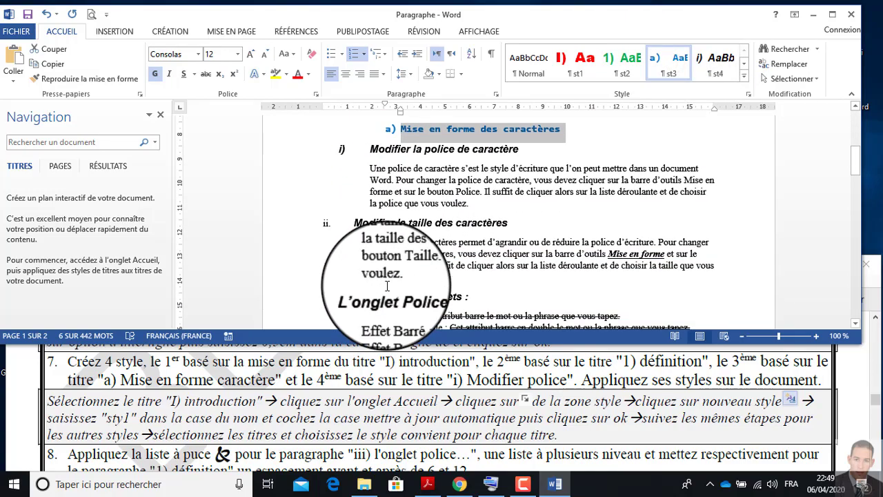
{"action": "scroll", "coordinate": [387, 286], "scroll_direction": "down", "scroll_amount": 4}
{"action": "left_click", "coordinate": [338, 232]}
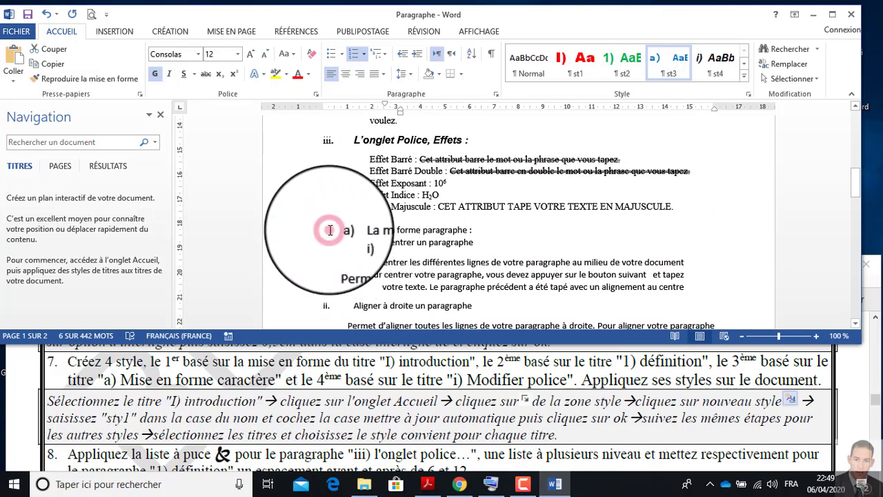
{"action": "left_click_drag", "start_coordinate": [330, 230], "coordinate": [466, 229]}
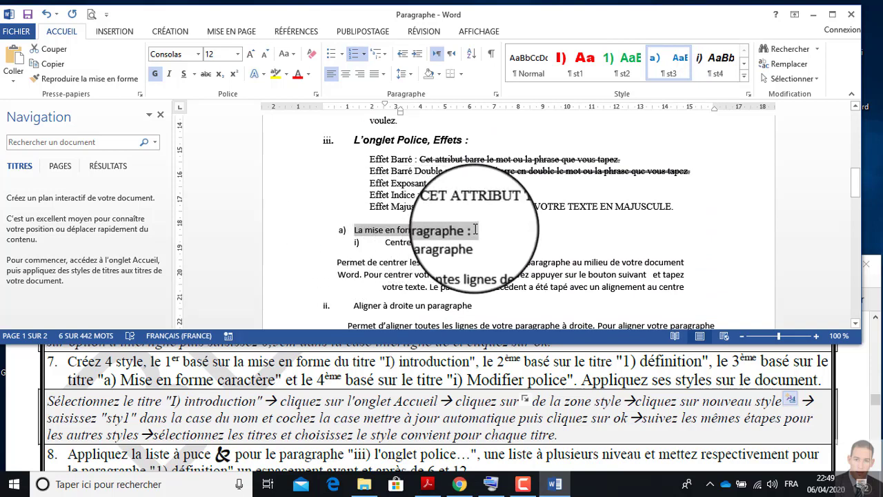
{"action": "left_click", "coordinate": [669, 66]}
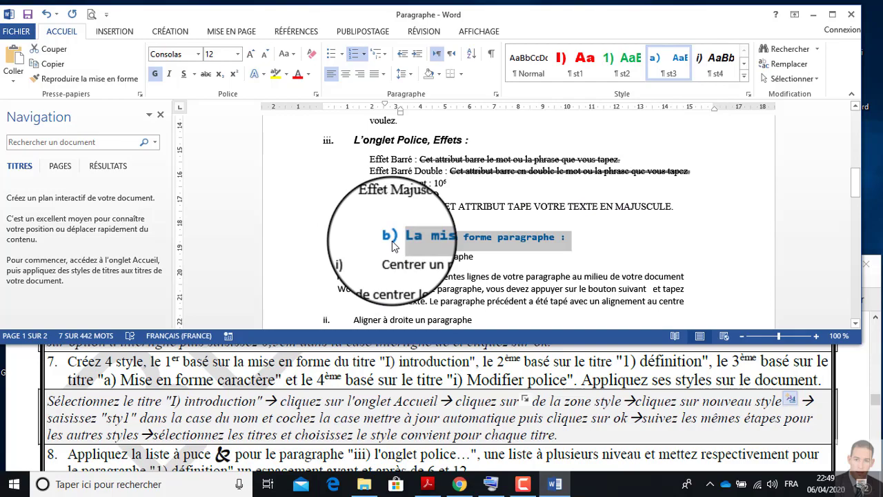
{"action": "scroll", "coordinate": [392, 241], "scroll_direction": "up", "scroll_amount": 2}
{"action": "scroll", "coordinate": [392, 235], "scroll_direction": "up", "scroll_amount": 2}
{"action": "scroll", "coordinate": [394, 207], "scroll_direction": "up", "scroll_amount": 2}
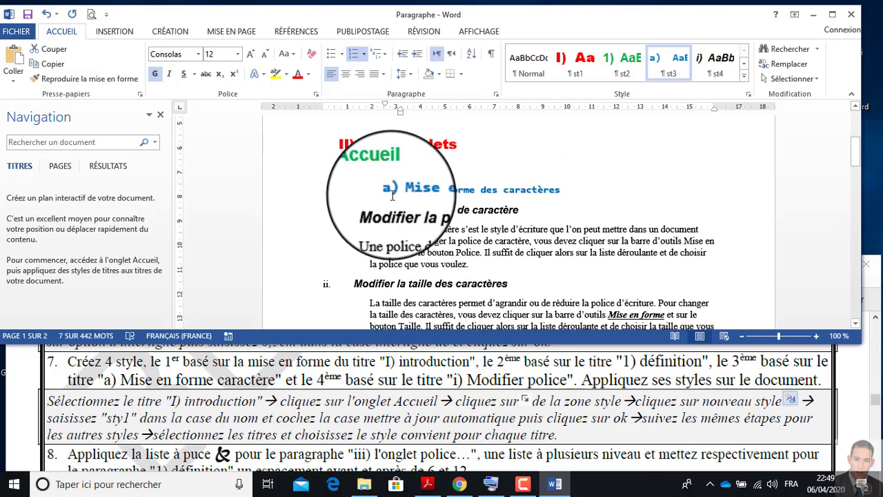
Apply st3 to the Présentation de l'écran Windows heading.
{"action": "scroll", "coordinate": [390, 200], "scroll_direction": "down", "scroll_amount": 3}
{"action": "scroll", "coordinate": [390, 207], "scroll_direction": "down", "scroll_amount": 3}
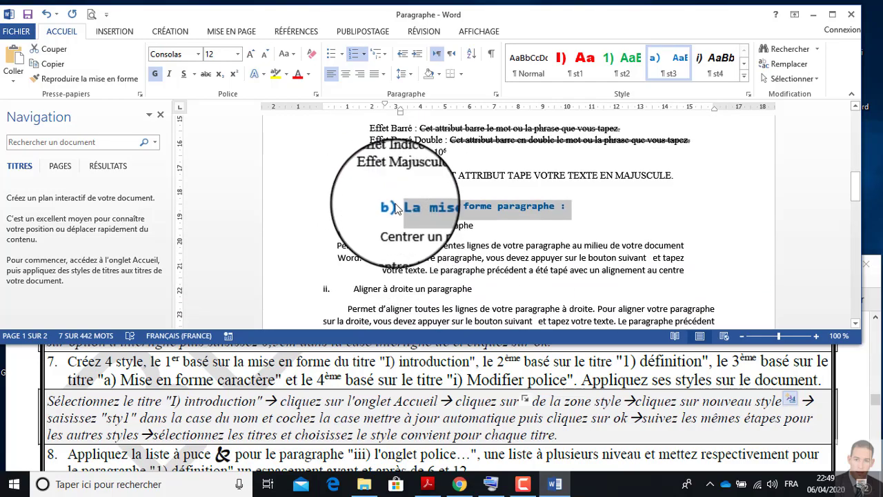
{"action": "scroll", "coordinate": [393, 214], "scroll_direction": "down", "scroll_amount": 3}
{"action": "scroll", "coordinate": [397, 218], "scroll_direction": "down", "scroll_amount": 3}
{"action": "scroll", "coordinate": [397, 218], "scroll_direction": "down", "scroll_amount": 3}
{"action": "scroll", "coordinate": [396, 218], "scroll_direction": "down", "scroll_amount": 1}
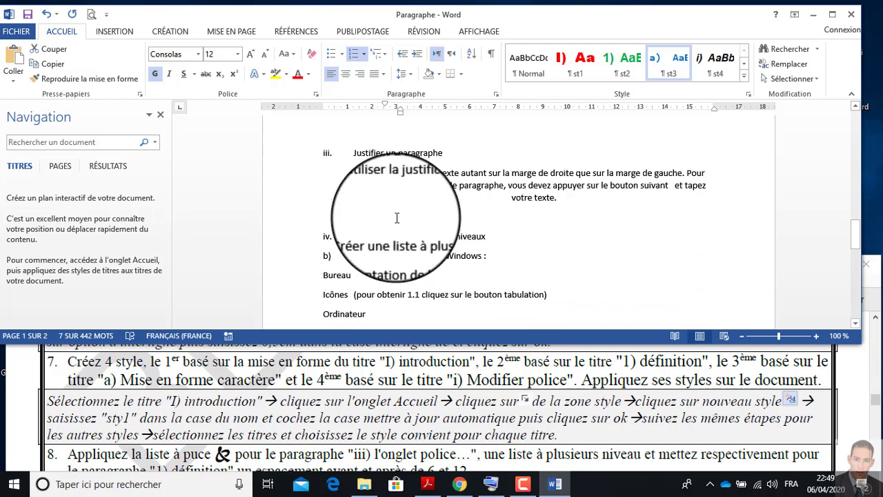
{"action": "scroll", "coordinate": [394, 224], "scroll_direction": "down", "scroll_amount": 1}
{"action": "left_click_drag", "start_coordinate": [487, 223], "coordinate": [348, 223]}
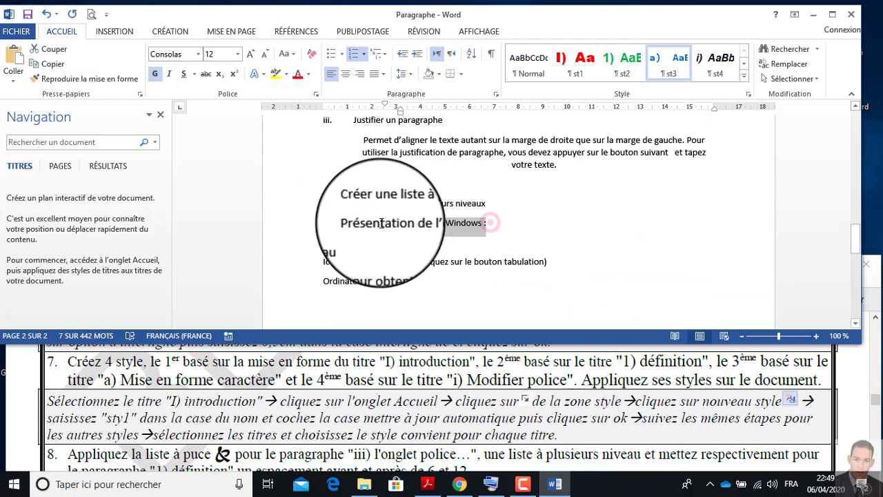
{"action": "left_click", "coordinate": [671, 64]}
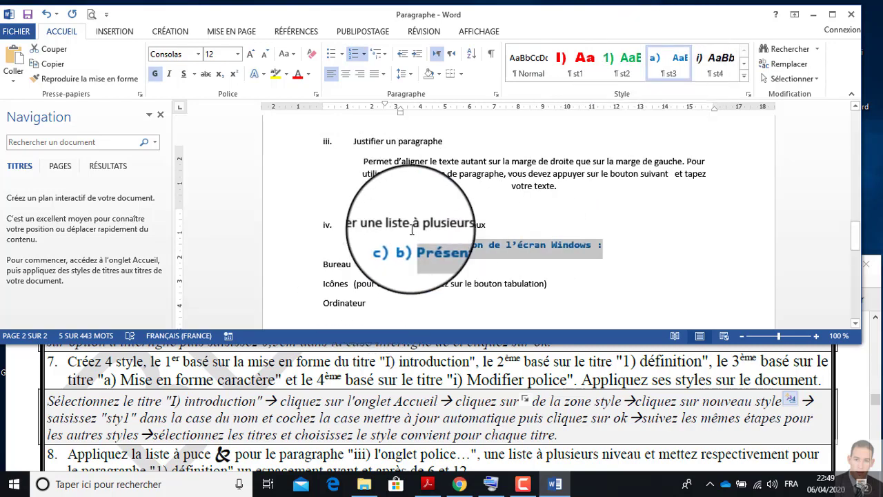
{"action": "scroll", "coordinate": [414, 231], "scroll_direction": "up", "scroll_amount": 3}
{"action": "scroll", "coordinate": [412, 233], "scroll_direction": "up", "scroll_amount": 1}
{"action": "scroll", "coordinate": [417, 249], "scroll_direction": "up", "scroll_amount": 2}
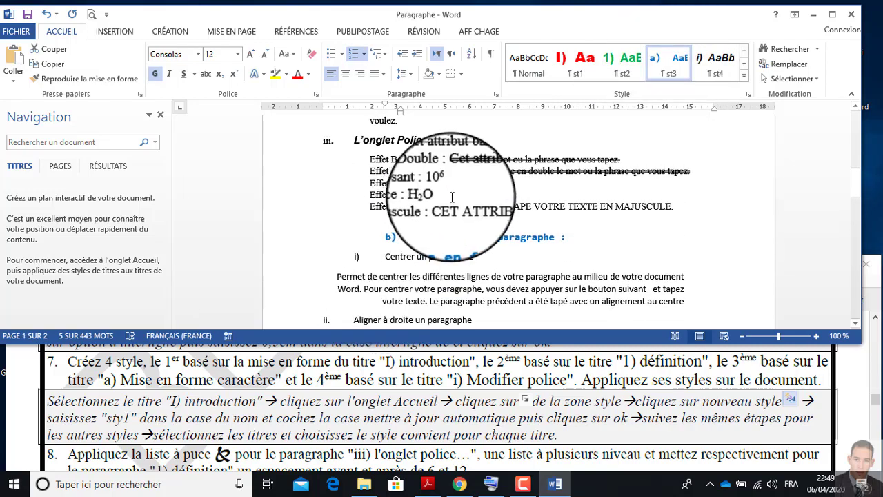
{"action": "scroll", "coordinate": [407, 180], "scroll_direction": "up", "scroll_amount": 2}
{"action": "scroll", "coordinate": [452, 166], "scroll_direction": "up", "scroll_amount": 1}
{"action": "scroll", "coordinate": [452, 166], "scroll_direction": "up", "scroll_amount": 1}
{"action": "scroll", "coordinate": [450, 173], "scroll_direction": "up", "scroll_amount": 2}
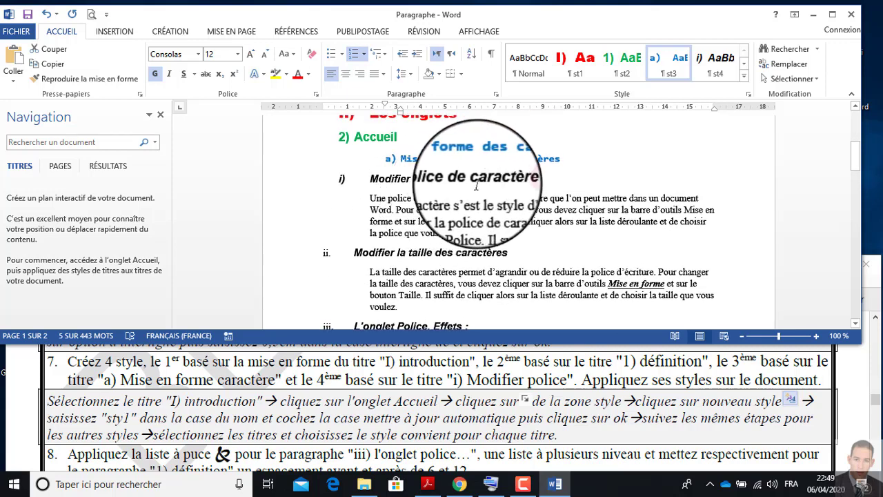
Apply st4 to the Modifier la taille des caractères and L'onglet Police, Effets subheadings.
{"action": "triple_click", "coordinate": [447, 178]}
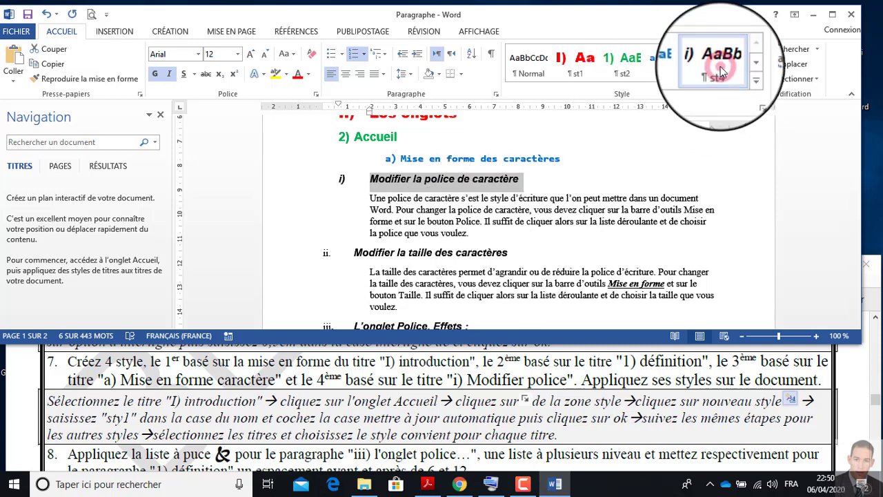
{"action": "left_click", "coordinate": [470, 252]}
{"action": "triple_click", "coordinate": [384, 252]}
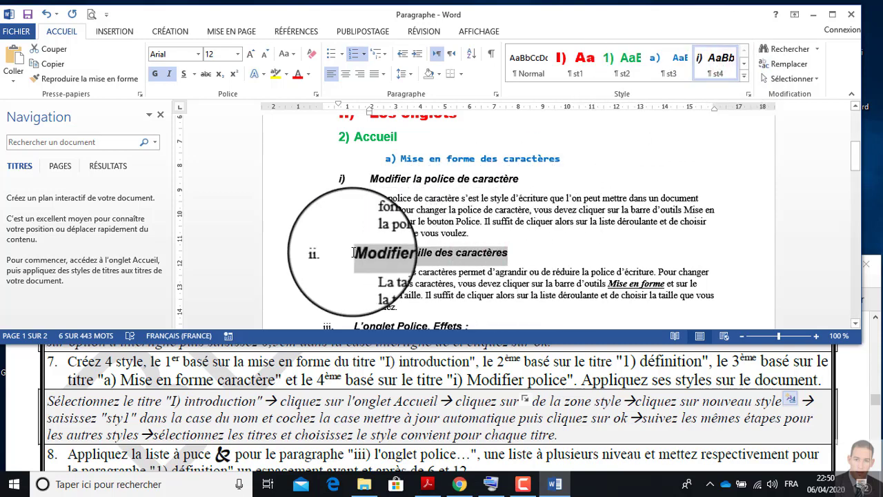
{"action": "left_click", "coordinate": [717, 59]}
{"action": "scroll", "coordinate": [460, 198], "scroll_direction": "down", "scroll_amount": 3}
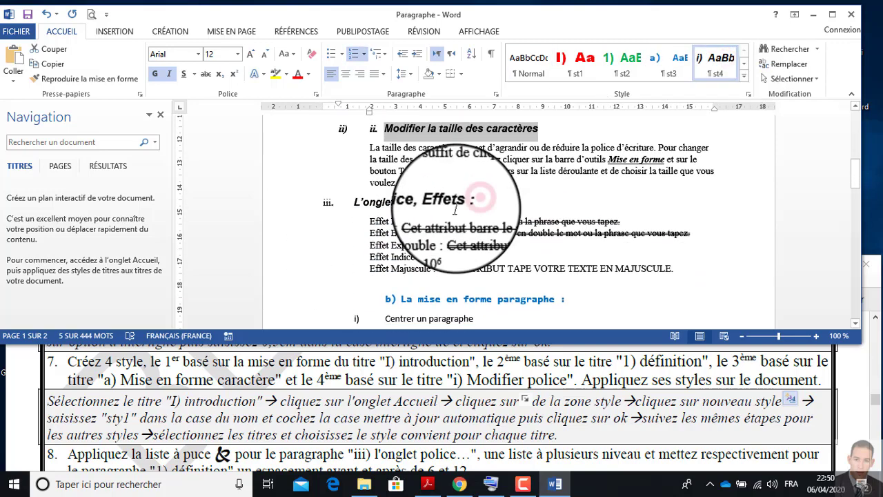
{"action": "triple_click", "coordinate": [337, 198]}
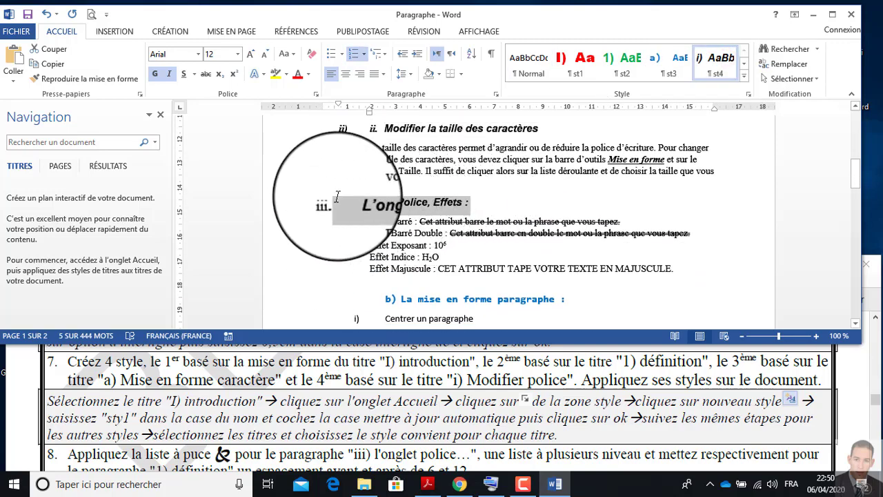
{"action": "left_click", "coordinate": [718, 59]}
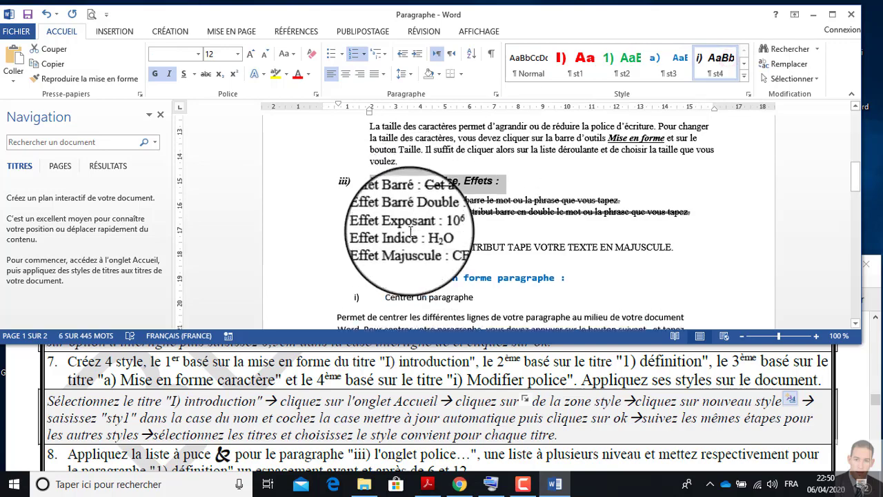
{"action": "scroll", "coordinate": [411, 231], "scroll_direction": "down", "scroll_amount": 1}
Apply st4 to Centrer, Aligner à droite, Justifier un paragraphe and Créer une liste à plusieurs niveaux.
{"action": "left_click", "coordinate": [474, 257]}
{"action": "left_click_drag", "start_coordinate": [478, 256], "coordinate": [357, 257]}
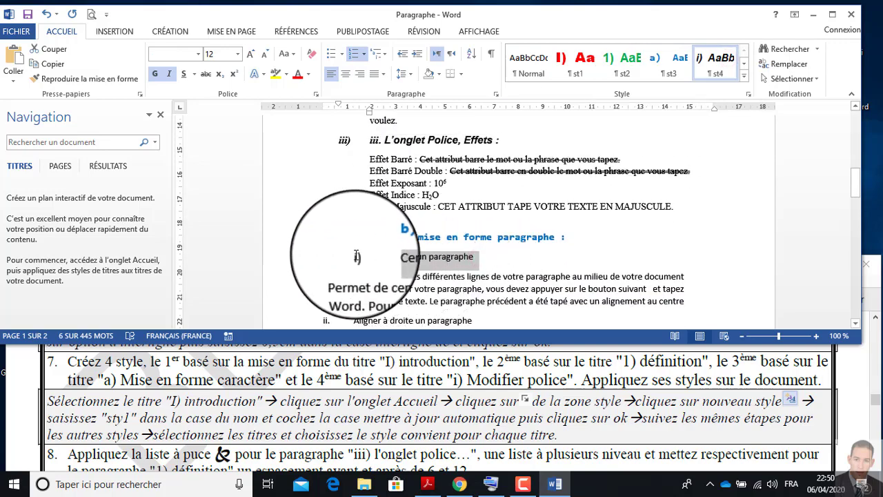
{"action": "left_click", "coordinate": [718, 61]}
{"action": "scroll", "coordinate": [487, 207], "scroll_direction": "down", "scroll_amount": 2}
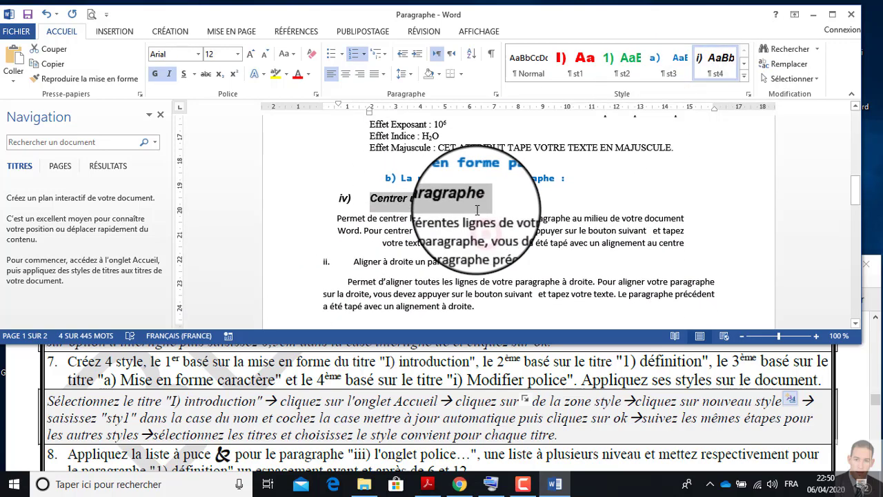
{"action": "left_click", "coordinate": [483, 226]}
{"action": "left_click_drag", "start_coordinate": [485, 228], "coordinate": [331, 227]}
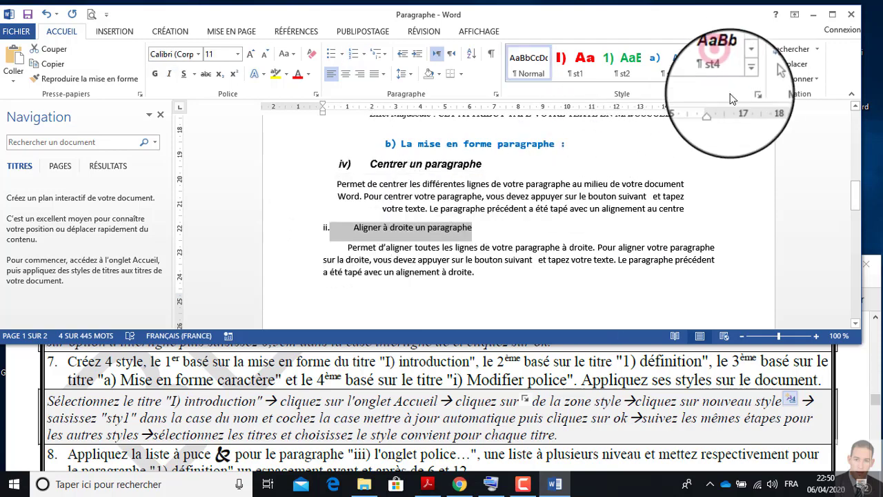
{"action": "left_click", "coordinate": [720, 64]}
{"action": "scroll", "coordinate": [487, 240], "scroll_direction": "down", "scroll_amount": 5}
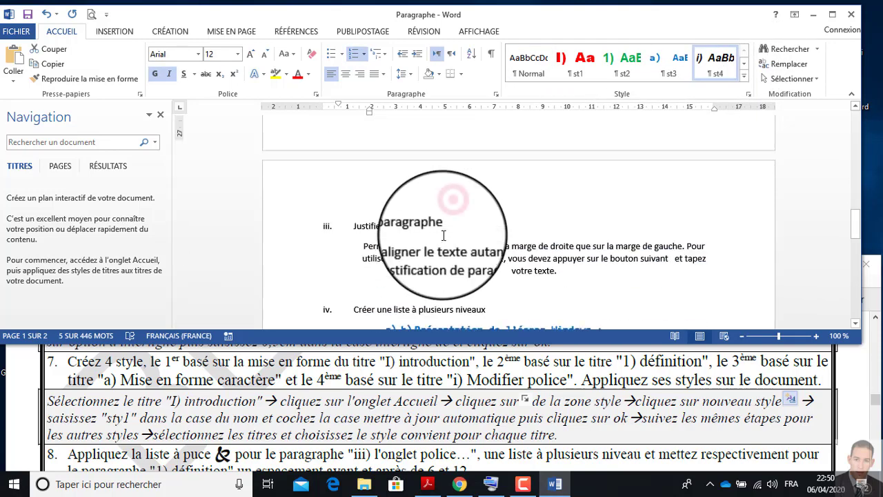
{"action": "left_click", "coordinate": [452, 212]}
{"action": "left_click_drag", "start_coordinate": [452, 214], "coordinate": [355, 208]}
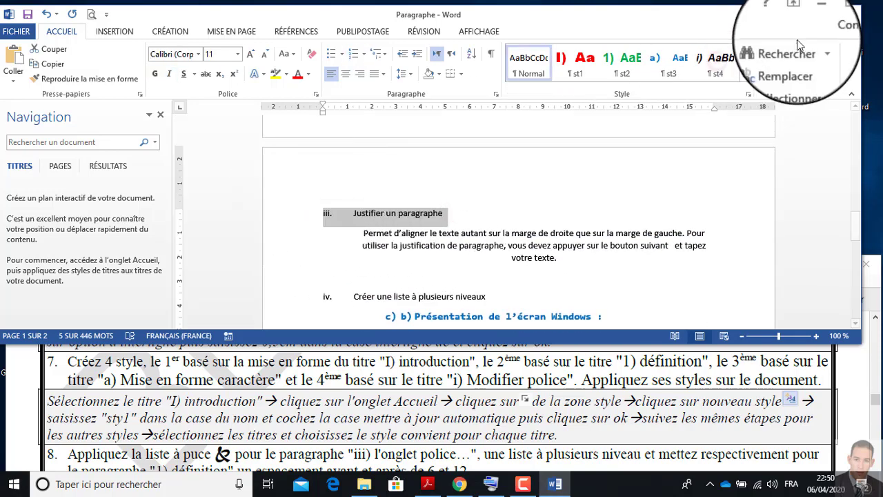
{"action": "left_click", "coordinate": [720, 64]}
{"action": "scroll", "coordinate": [470, 228], "scroll_direction": "down", "scroll_amount": 1}
{"action": "left_click", "coordinate": [481, 202]}
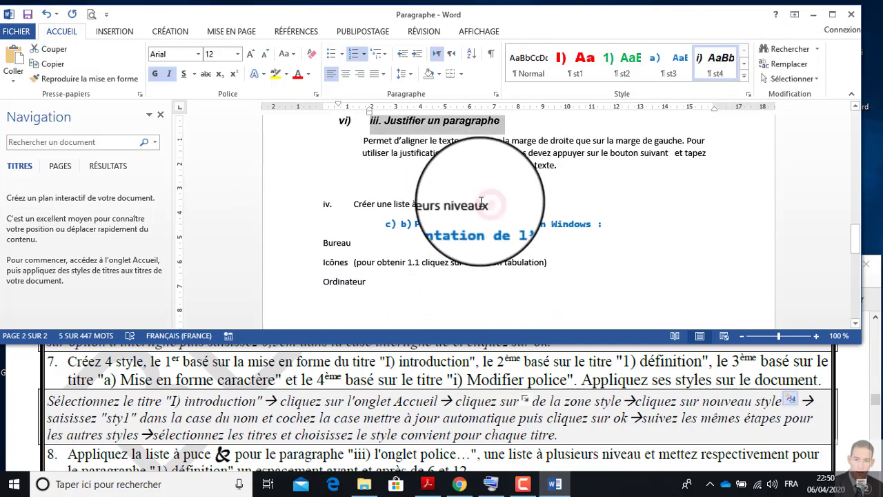
{"action": "left_click_drag", "start_coordinate": [486, 204], "coordinate": [291, 200]}
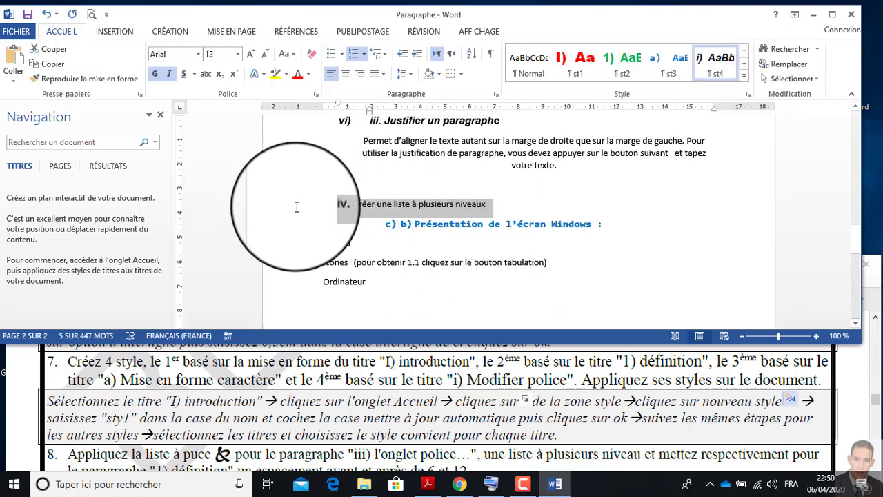
{"action": "left_click", "coordinate": [728, 65]}
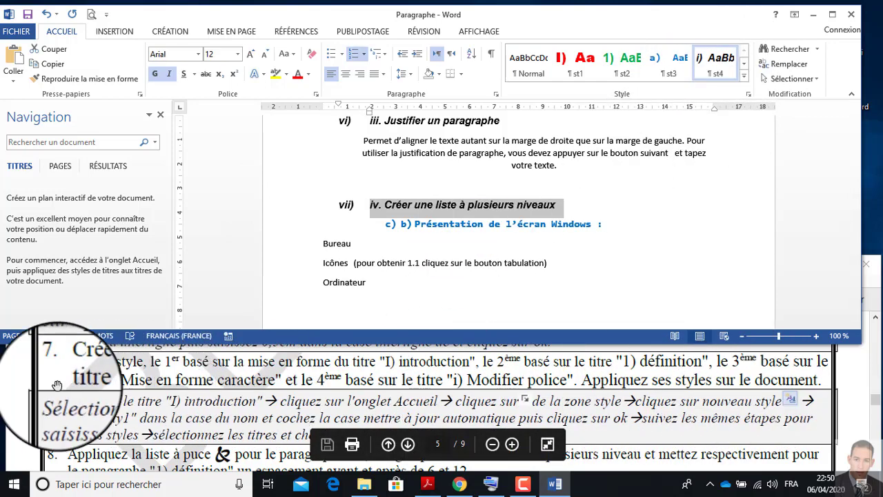
{"action": "scroll", "coordinate": [148, 407], "scroll_direction": "down", "scroll_amount": 2}
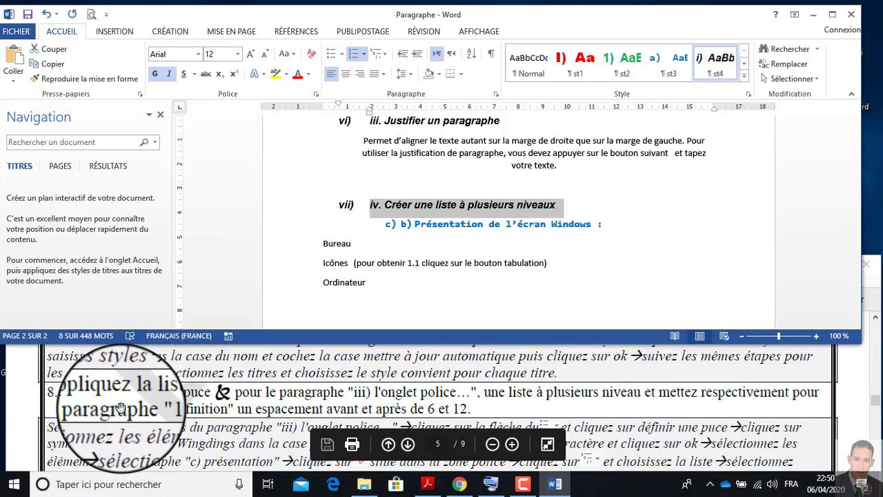
{"action": "scroll", "coordinate": [104, 391], "scroll_direction": "down", "scroll_amount": 1}
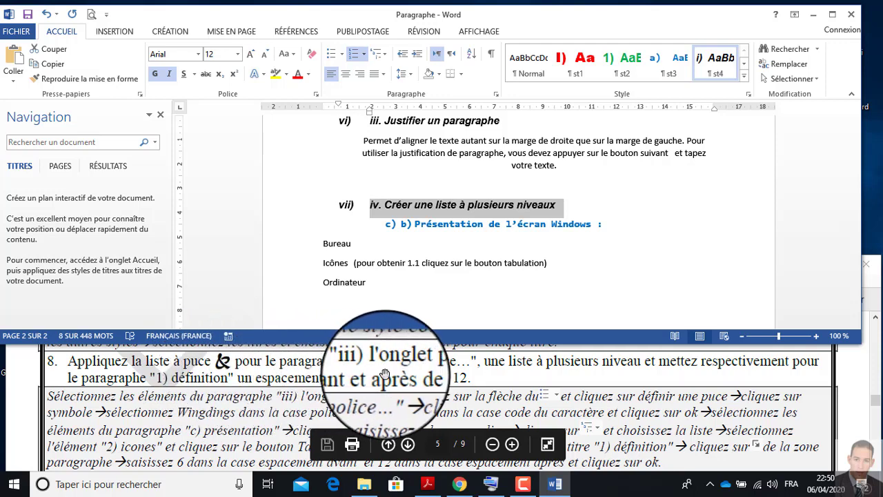
{"action": "scroll", "coordinate": [370, 280], "scroll_direction": "up", "scroll_amount": 3}
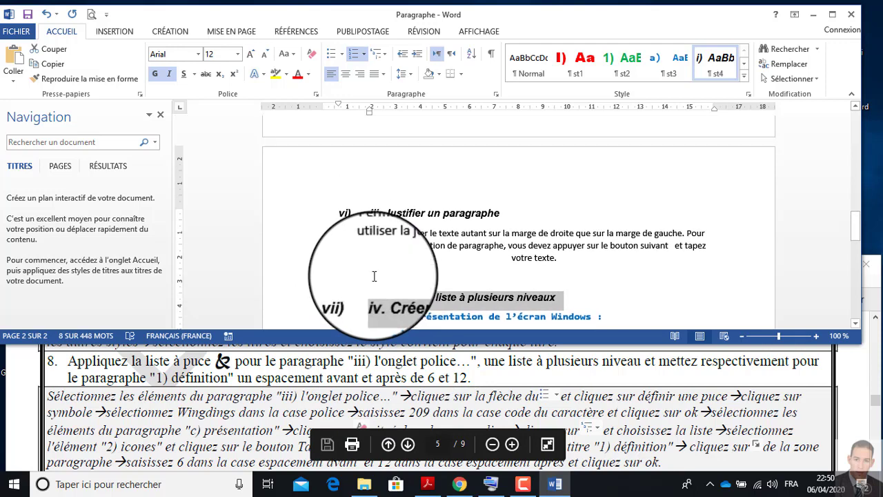
{"action": "scroll", "coordinate": [374, 279], "scroll_direction": "down", "scroll_amount": 1}
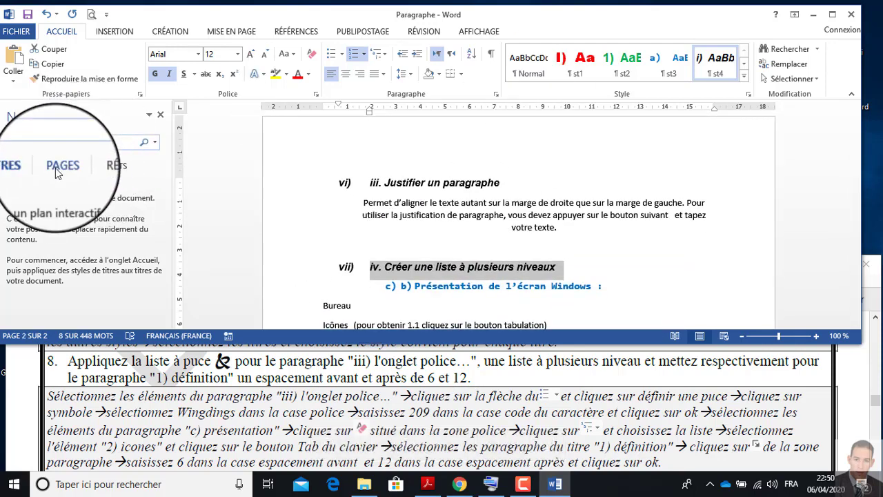
Search for 'onglets' and place the cursor in the 'iii. L'onglet Police, Effets' heading.
{"action": "type", "text": "onglet"}
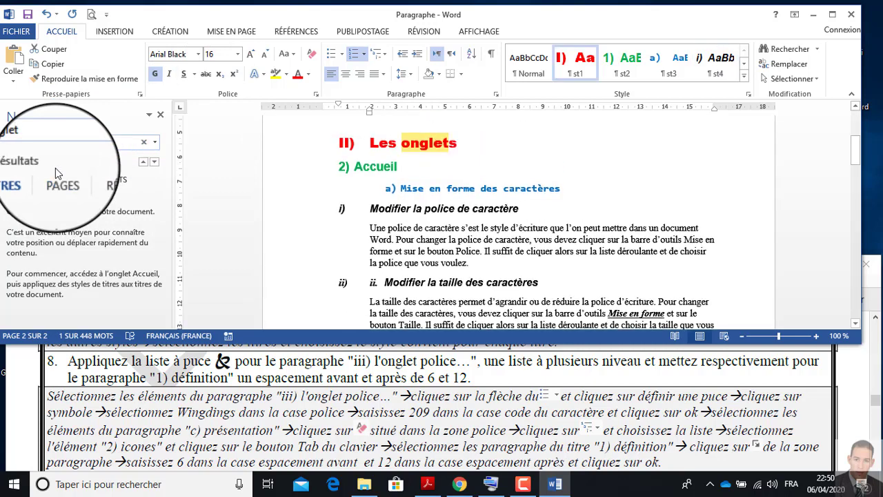
{"action": "type", "text": "s"}
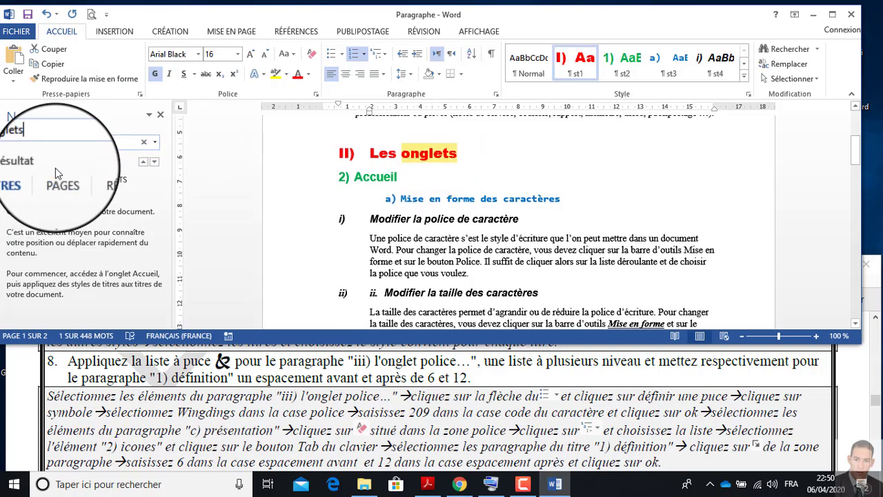
{"action": "key", "text": "Return"}
{"action": "scroll", "coordinate": [377, 208], "scroll_direction": "down", "scroll_amount": 2}
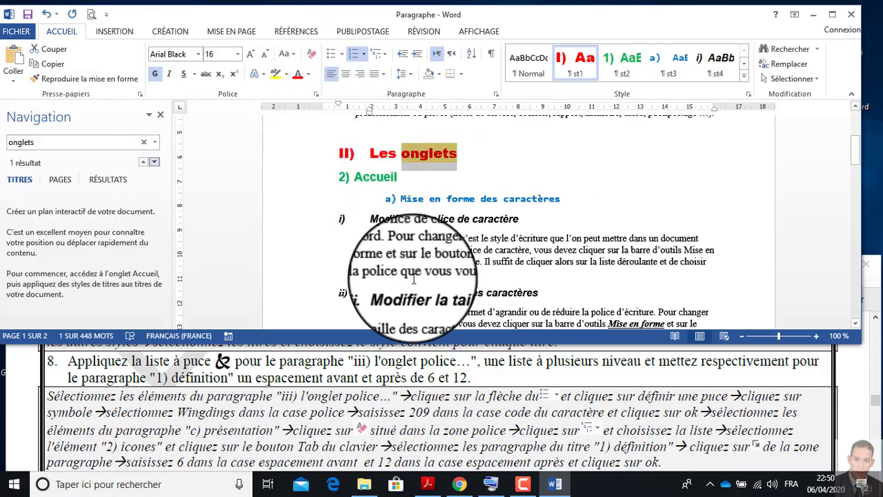
{"action": "scroll", "coordinate": [388, 273], "scroll_direction": "down", "scroll_amount": 2}
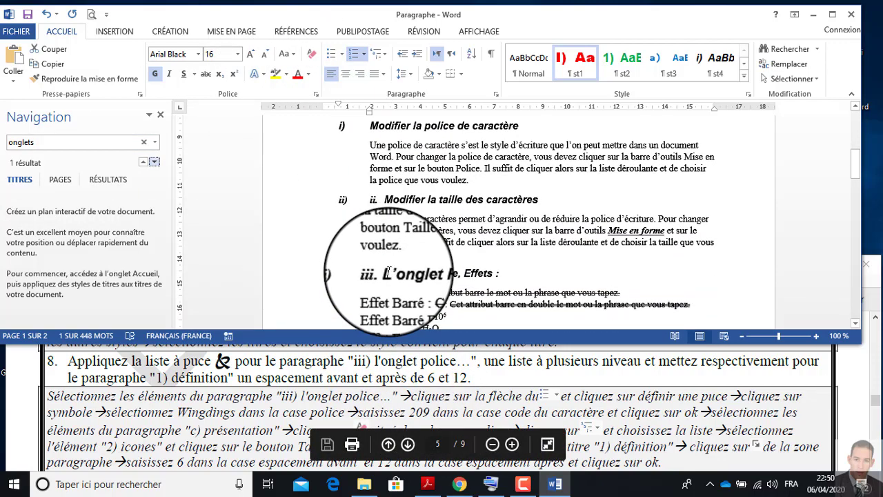
{"action": "left_click", "coordinate": [390, 247]}
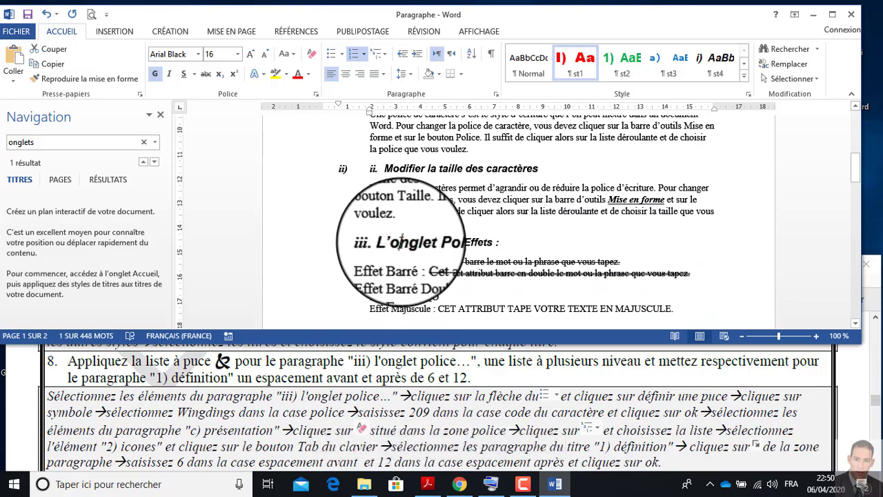
{"action": "left_click", "coordinate": [404, 242]}
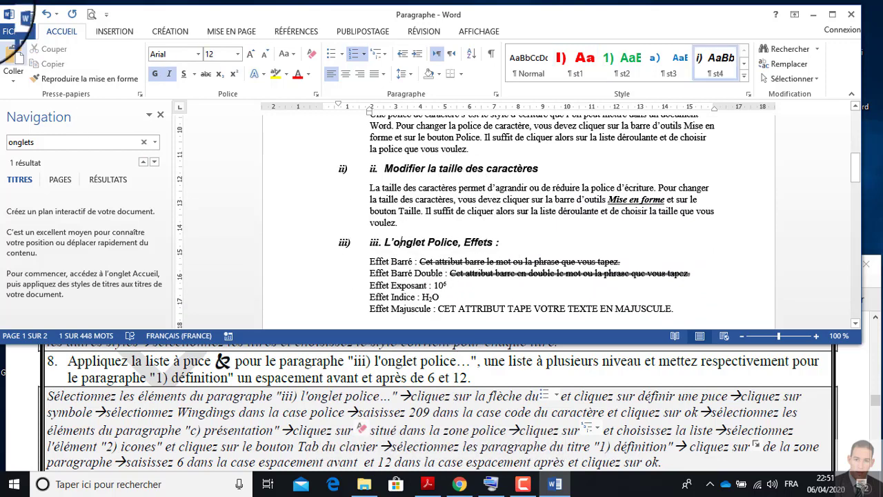
Select the five Effet lines and reach the Symbole picker under Définir une puce.
{"action": "left_click", "coordinate": [364, 261]}
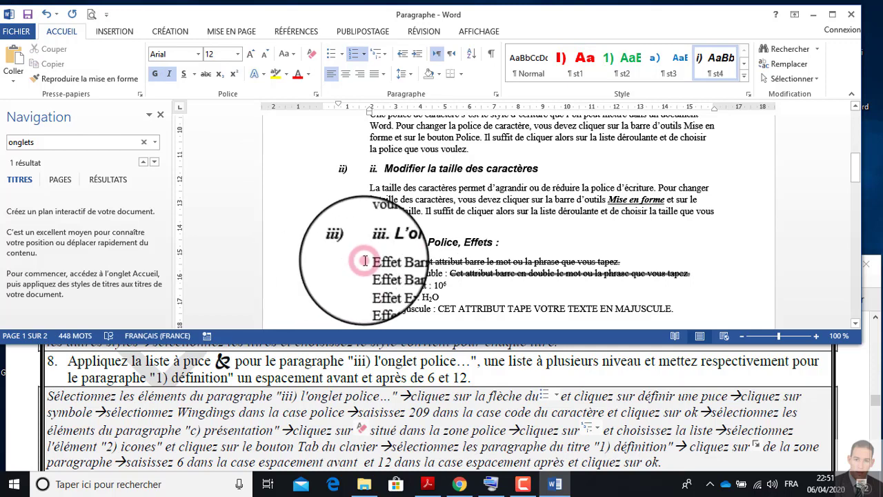
{"action": "left_click_drag", "start_coordinate": [370, 263], "coordinate": [671, 304]}
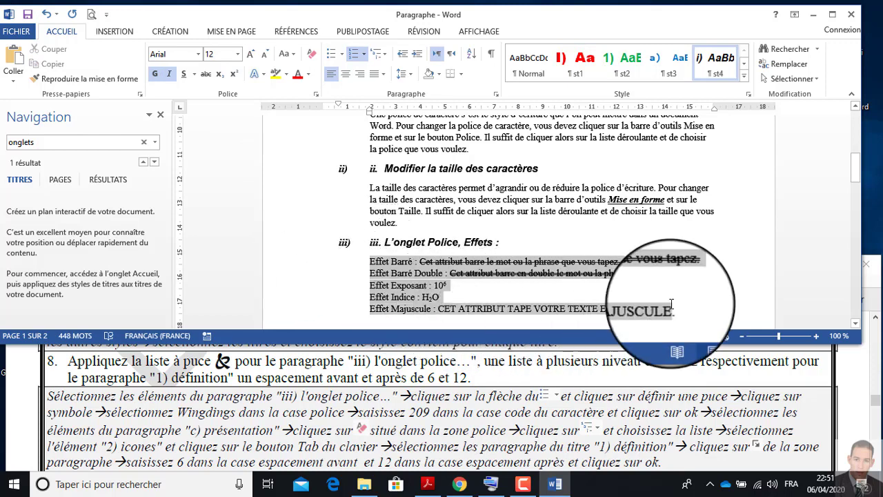
{"action": "left_click", "coordinate": [343, 57]}
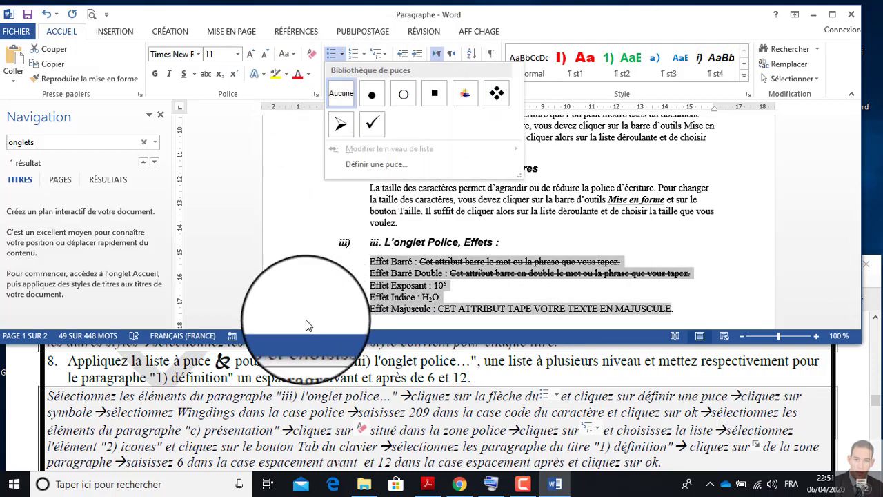
{"action": "left_click", "coordinate": [389, 167]}
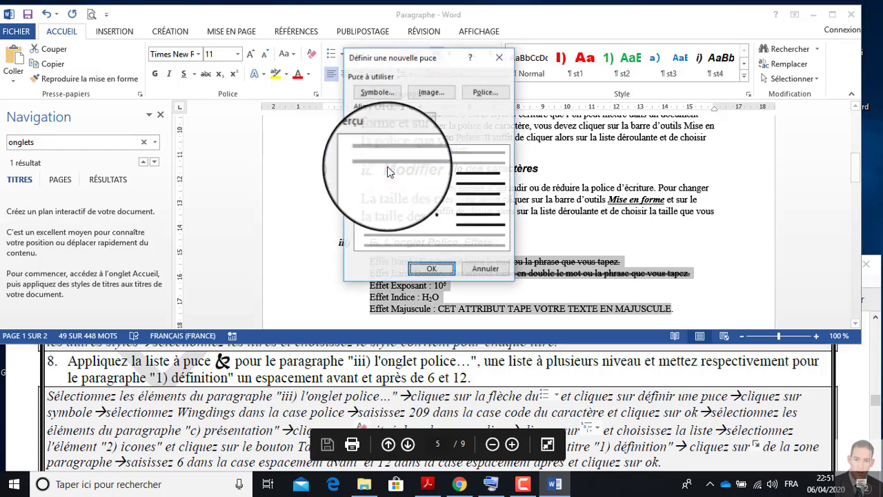
{"action": "left_click", "coordinate": [474, 101]}
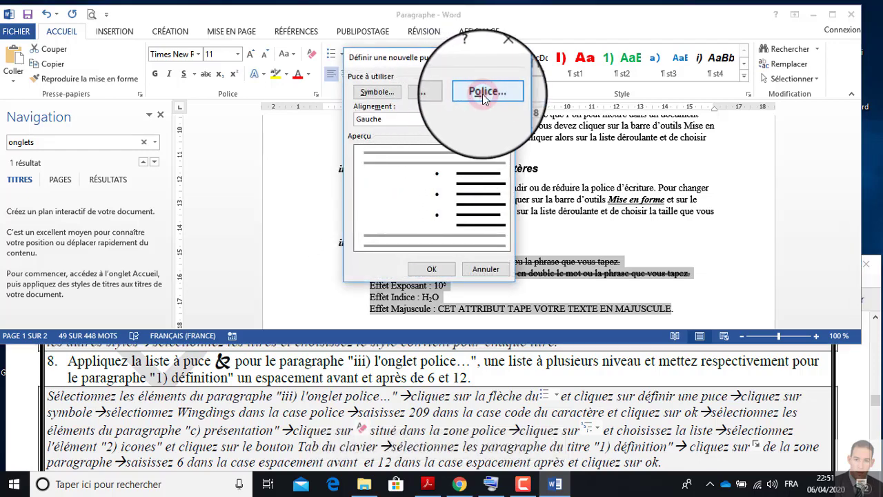
{"action": "left_click", "coordinate": [556, 12]}
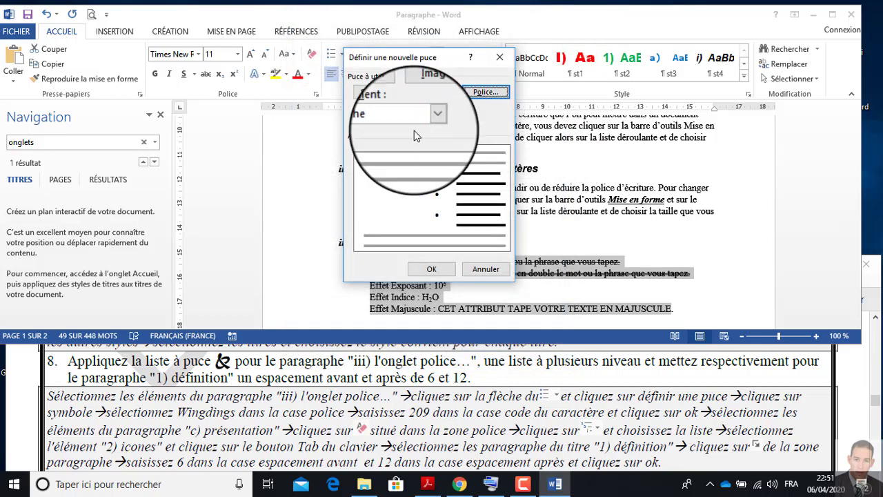
{"action": "left_click", "coordinate": [389, 99]}
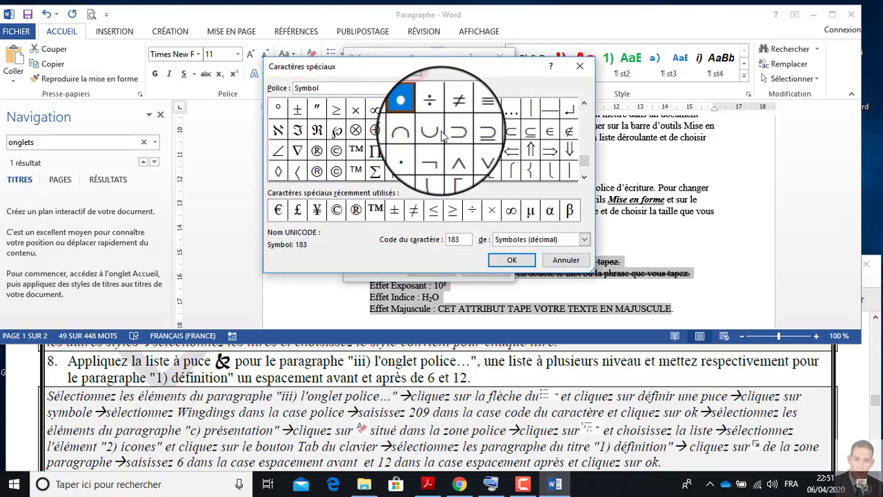
Switch the special characters font to Wingdings and pick a symbol from the grid.
{"action": "left_click", "coordinate": [421, 88]}
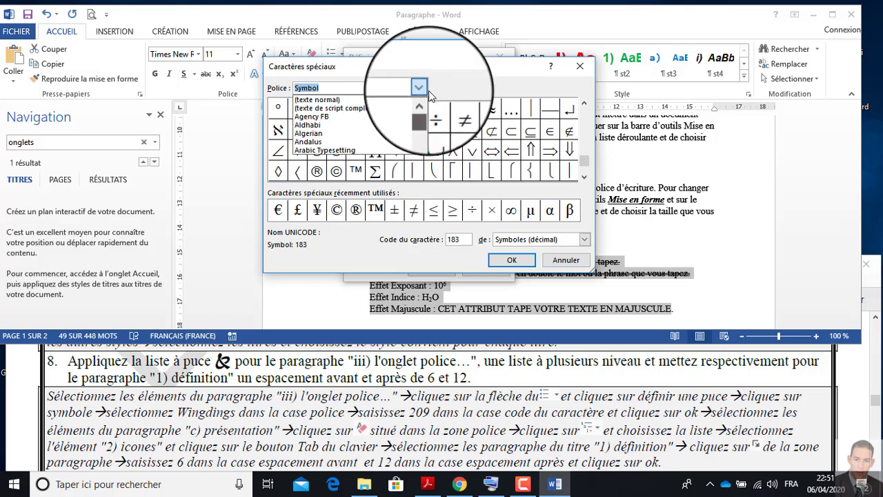
{"action": "left_click", "coordinate": [331, 108]}
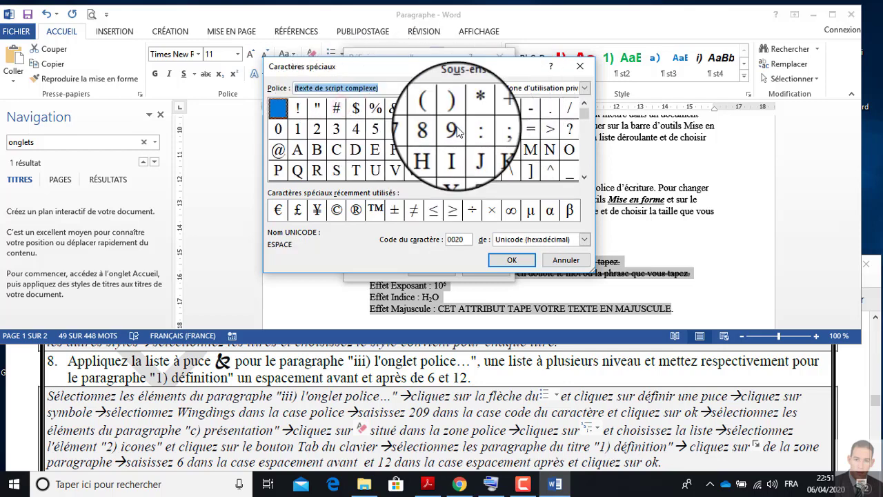
{"action": "left_click", "coordinate": [422, 88]}
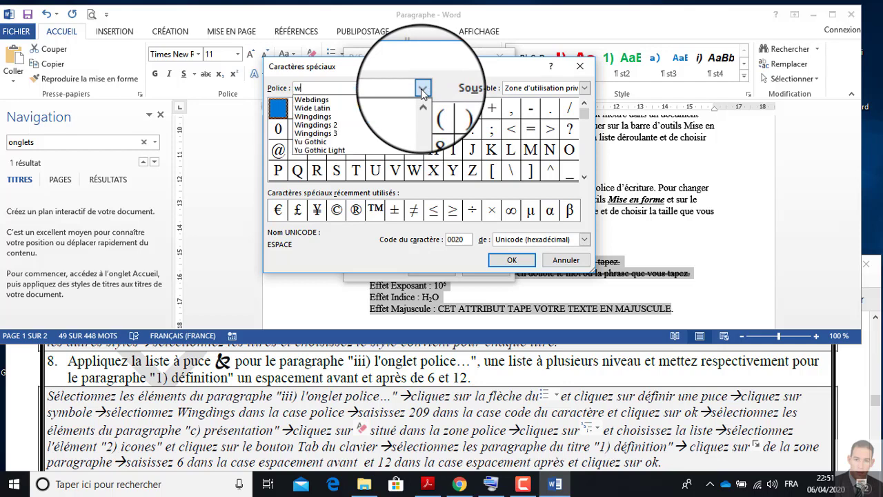
{"action": "left_click", "coordinate": [329, 104]}
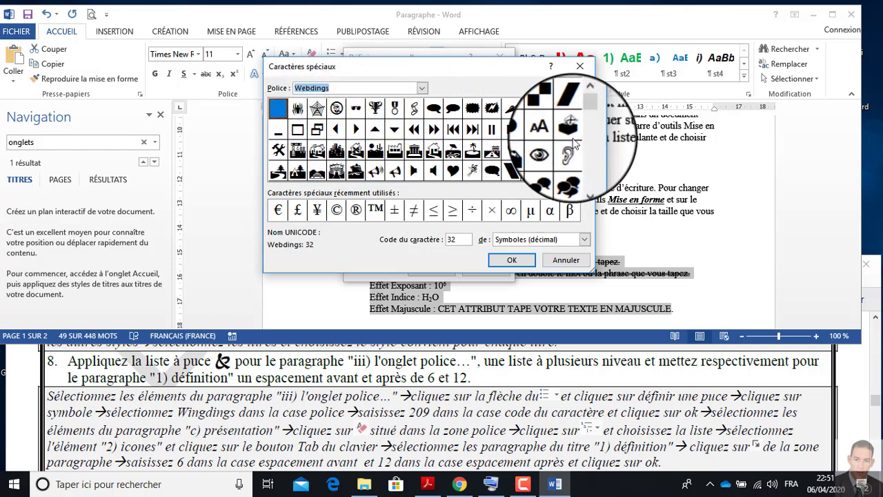
{"action": "left_click", "coordinate": [583, 180]}
{"action": "left_click", "coordinate": [583, 180]}
{"action": "left_click", "coordinate": [583, 180]}
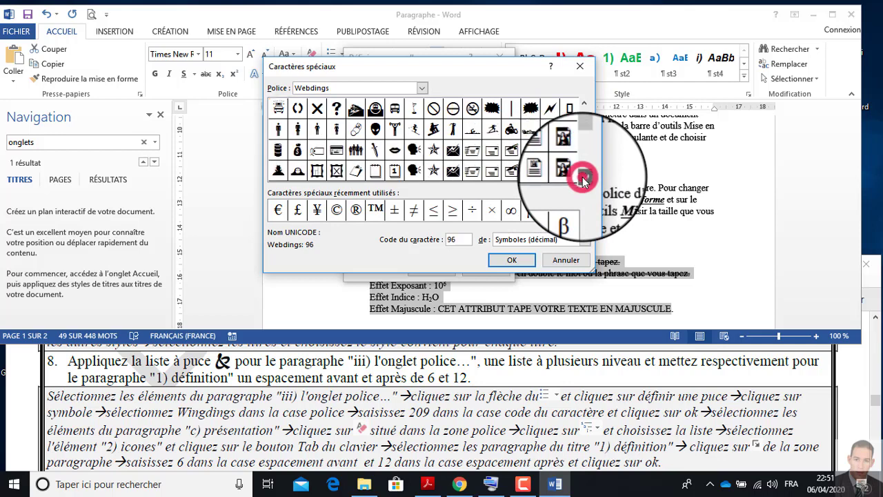
{"action": "left_click", "coordinate": [583, 179]}
{"action": "left_click", "coordinate": [583, 180]}
{"action": "left_click", "coordinate": [583, 180]}
{"action": "left_click", "coordinate": [583, 180]}
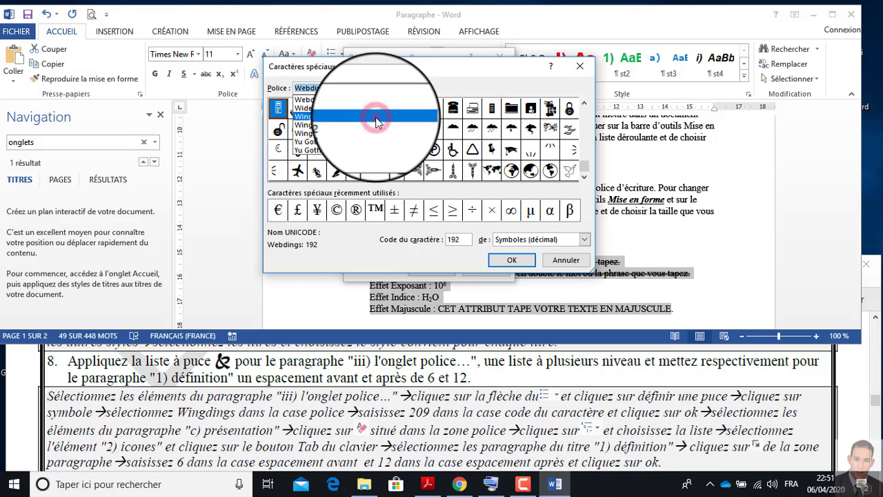
{"action": "left_click", "coordinate": [376, 117]}
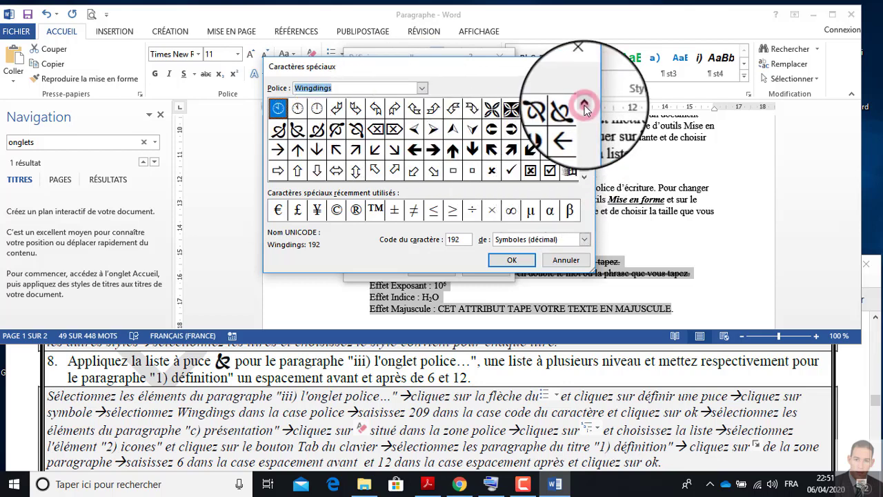
{"action": "left_click", "coordinate": [584, 105]}
{"action": "left_click", "coordinate": [302, 155]}
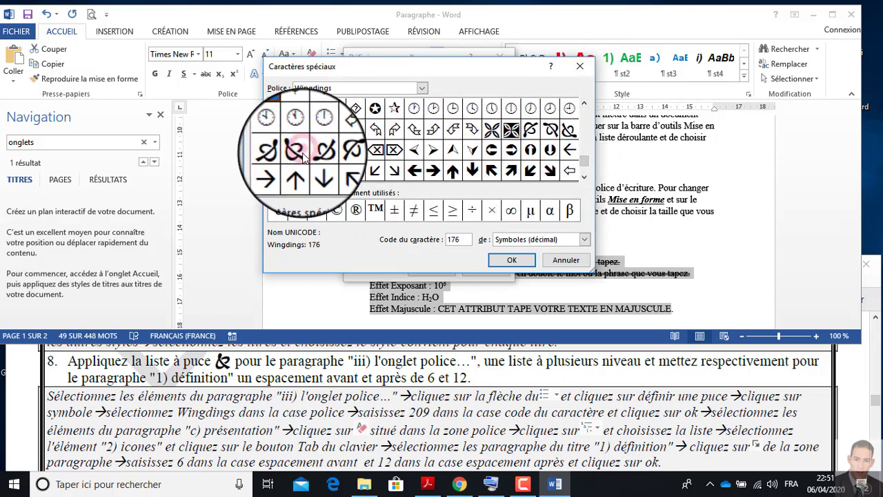
Set character code 209 as the bullet and apply it to the Effet lines.
{"action": "double_click", "coordinate": [453, 239]}
{"action": "type", "text": "209"}
{"action": "left_click", "coordinate": [512, 259]}
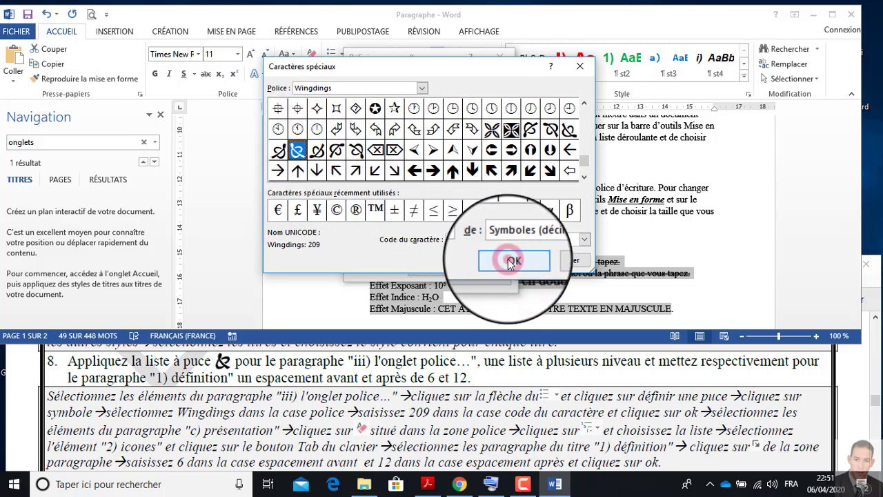
{"action": "left_click", "coordinate": [433, 270]}
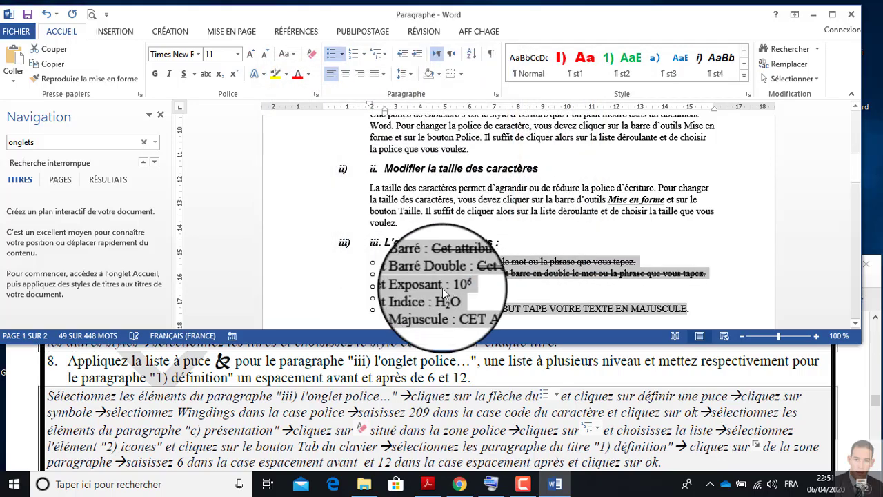
{"action": "left_click", "coordinate": [343, 55]}
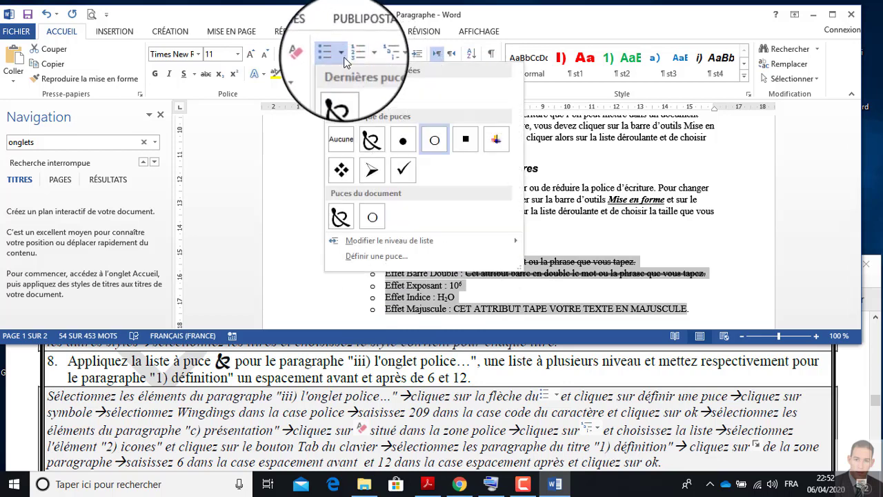
{"action": "left_click", "coordinate": [371, 142]}
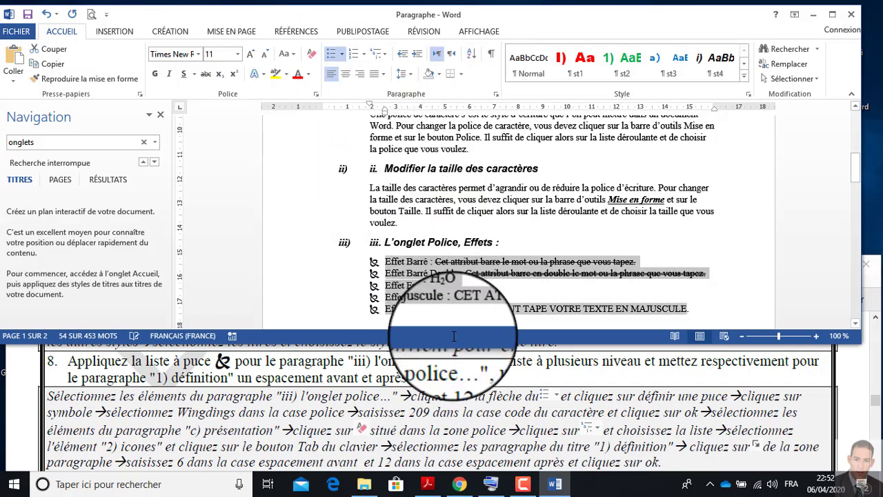
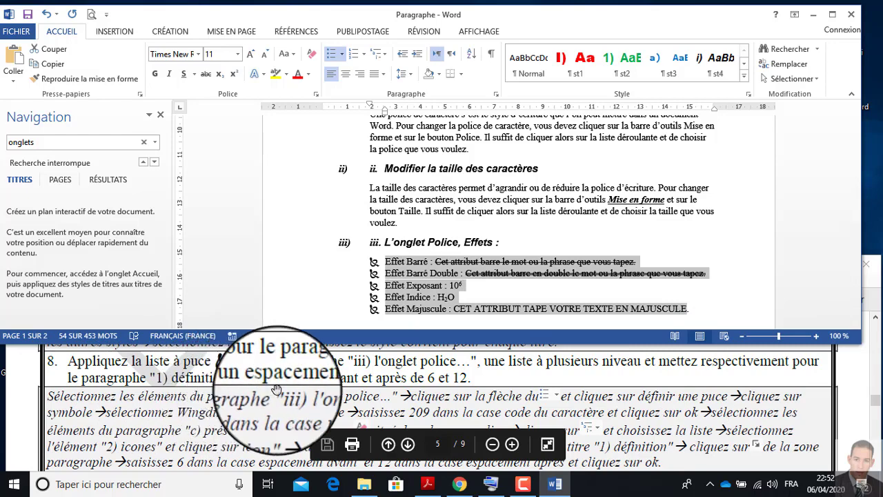
Scroll down to the multilevel list exercise and select the Bureau, Icônes and Ordinateur lines.
{"action": "scroll", "coordinate": [422, 272], "scroll_direction": "down", "scroll_amount": 2}
{"action": "scroll", "coordinate": [422, 255], "scroll_direction": "down", "scroll_amount": 2}
{"action": "scroll", "coordinate": [422, 254], "scroll_direction": "down", "scroll_amount": 5}
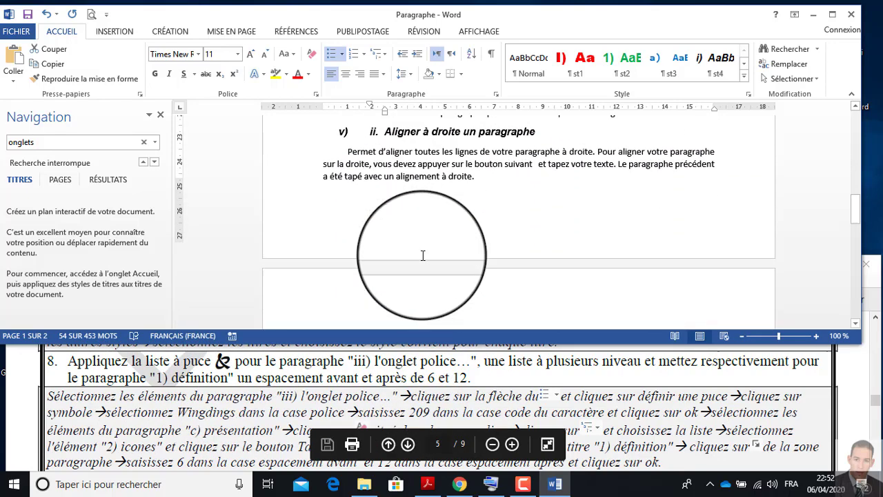
{"action": "scroll", "coordinate": [422, 254], "scroll_direction": "down", "scroll_amount": 3}
{"action": "scroll", "coordinate": [422, 254], "scroll_direction": "down", "scroll_amount": 4}
{"action": "left_click", "coordinate": [308, 163]}
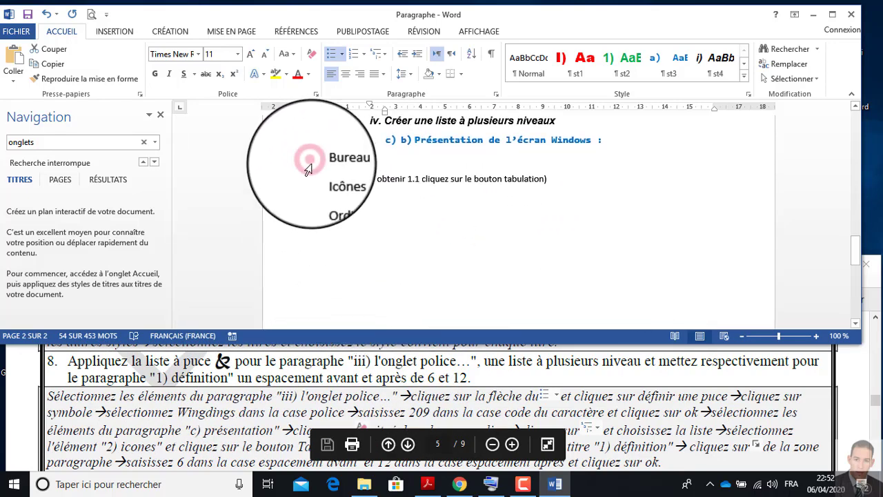
{"action": "left_click_drag", "start_coordinate": [307, 166], "coordinate": [299, 201]}
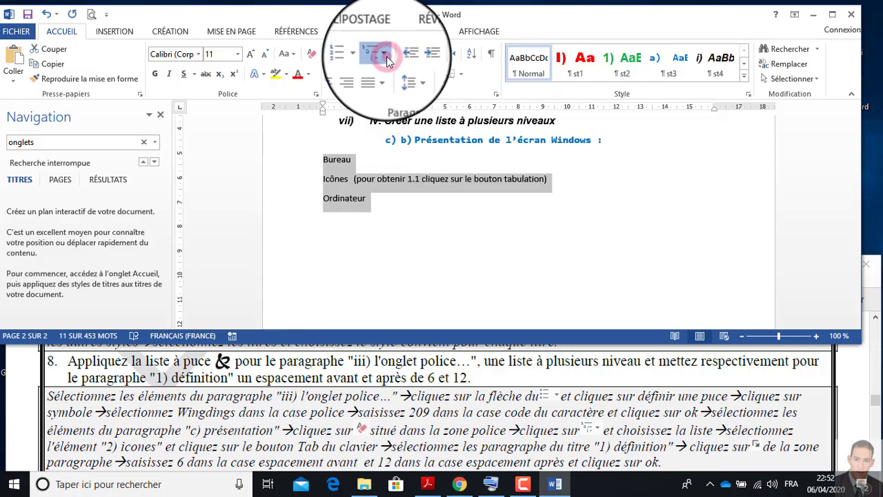
Apply the 1. 1.1. 1.1.1. multilevel list to the three selected lines.
{"action": "left_click", "coordinate": [388, 61]}
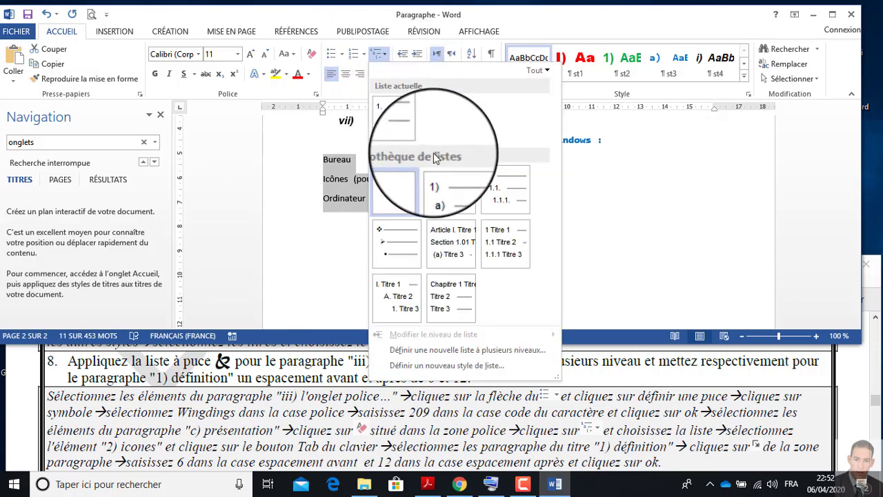
{"action": "mouse_move", "coordinate": [440, 208]}
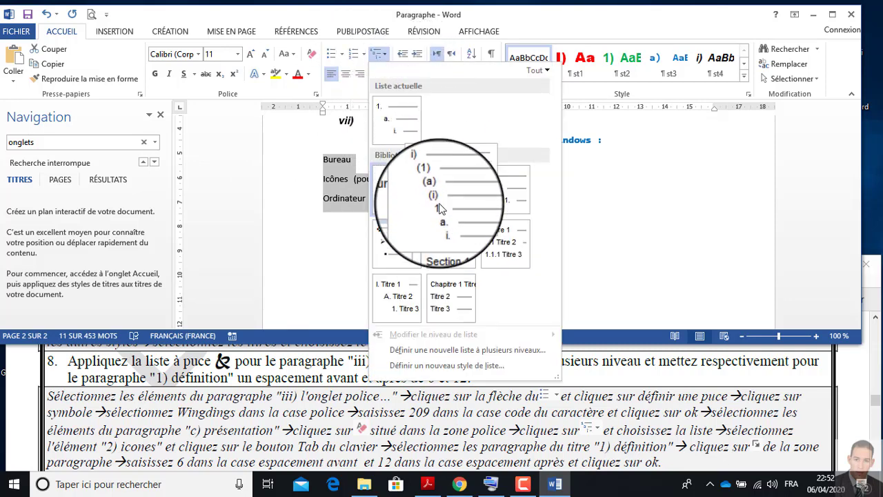
{"action": "left_click", "coordinate": [518, 197]}
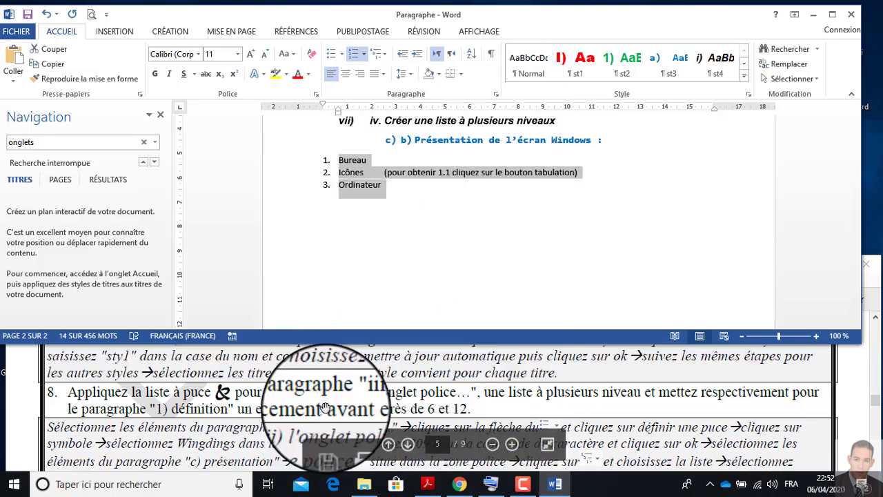
Demote the Icônes item to list level 1.1 so Ordinateur becomes item 2.
{"action": "scroll", "coordinate": [323, 404], "scroll_direction": "up", "scroll_amount": 3}
{"action": "scroll", "coordinate": [321, 398], "scroll_direction": "up", "scroll_amount": 3}
{"action": "scroll", "coordinate": [319, 393], "scroll_direction": "up", "scroll_amount": 3}
{"action": "scroll", "coordinate": [316, 387], "scroll_direction": "up", "scroll_amount": 3}
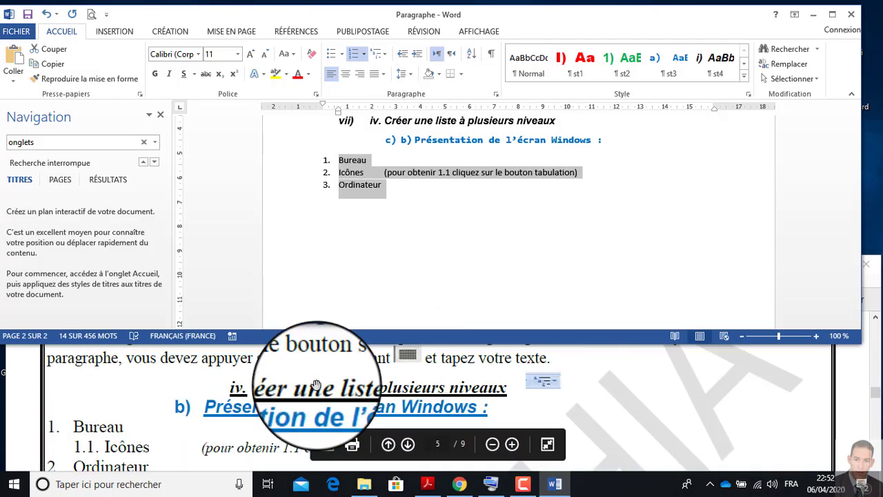
{"action": "scroll", "coordinate": [316, 385], "scroll_direction": "down", "scroll_amount": 1}
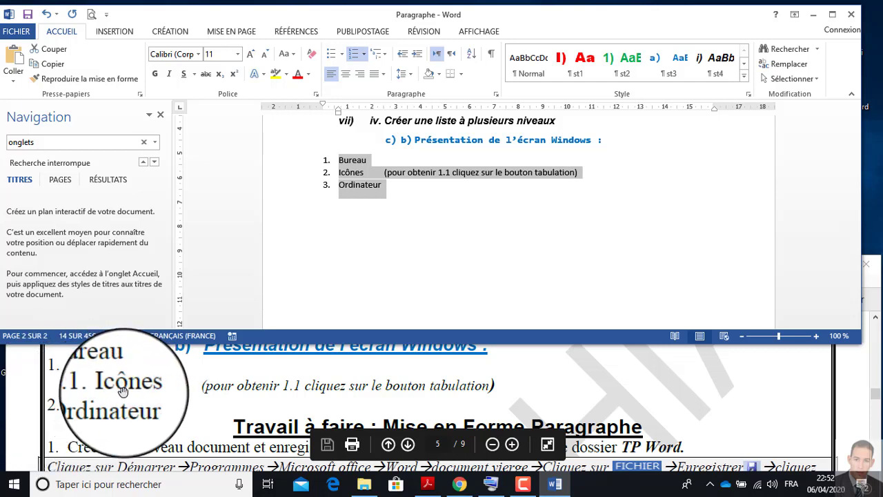
{"action": "left_click", "coordinate": [328, 175]}
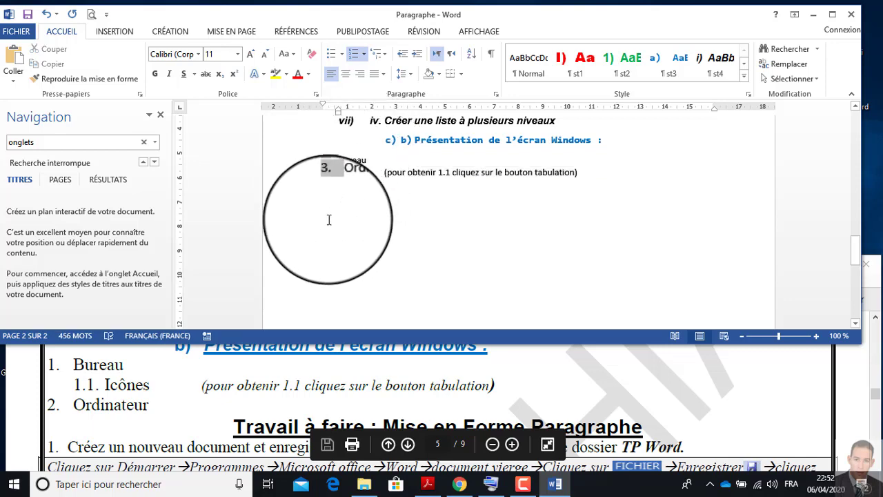
{"action": "left_click", "coordinate": [366, 62]}
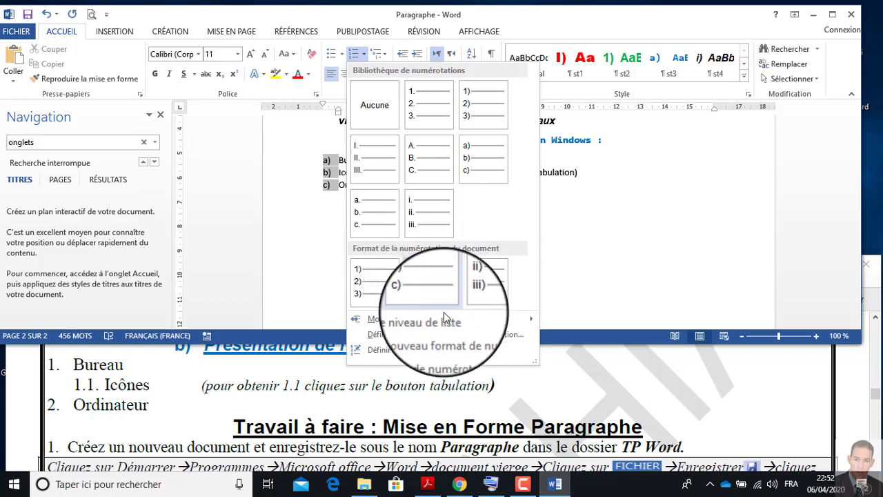
{"action": "mouse_move", "coordinate": [449, 321]}
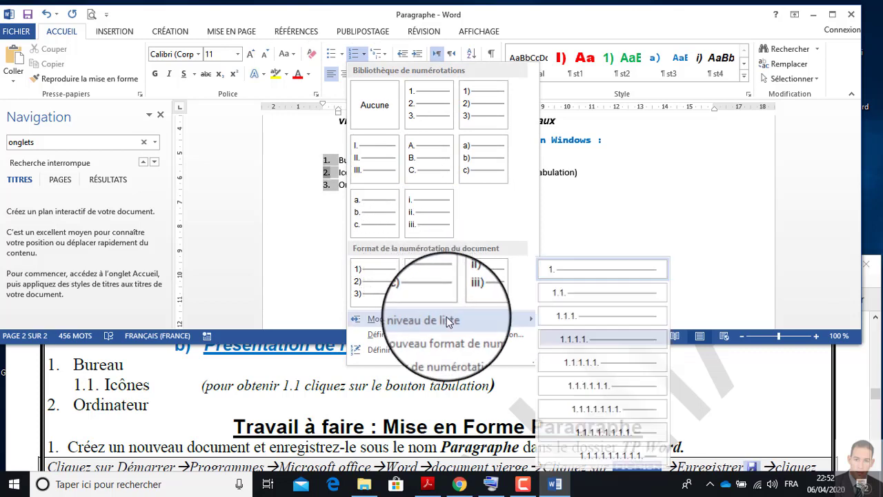
{"action": "left_click", "coordinate": [589, 296]}
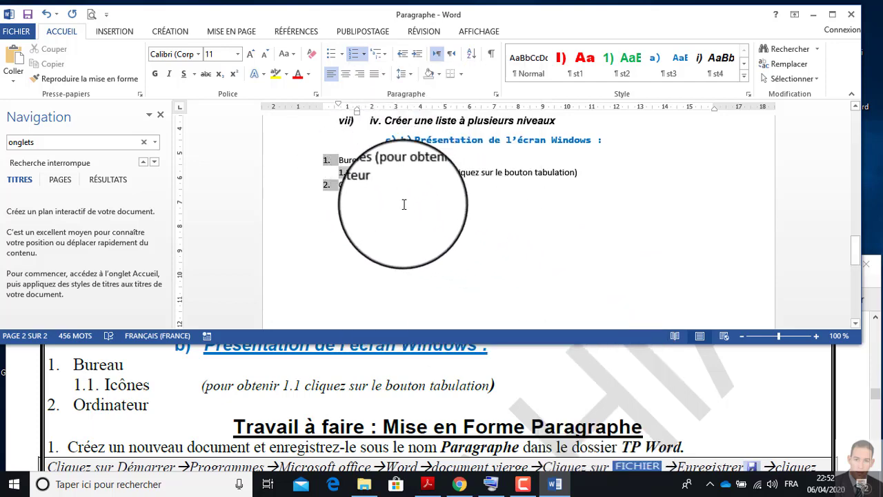
{"action": "scroll", "coordinate": [373, 441], "scroll_direction": "down", "scroll_amount": 3}
Select the five bullet lines of the L'onglet Police, Effets list, Effet Barré through MAJUSCULE.
{"action": "scroll", "coordinate": [373, 428], "scroll_direction": "down", "scroll_amount": 3}
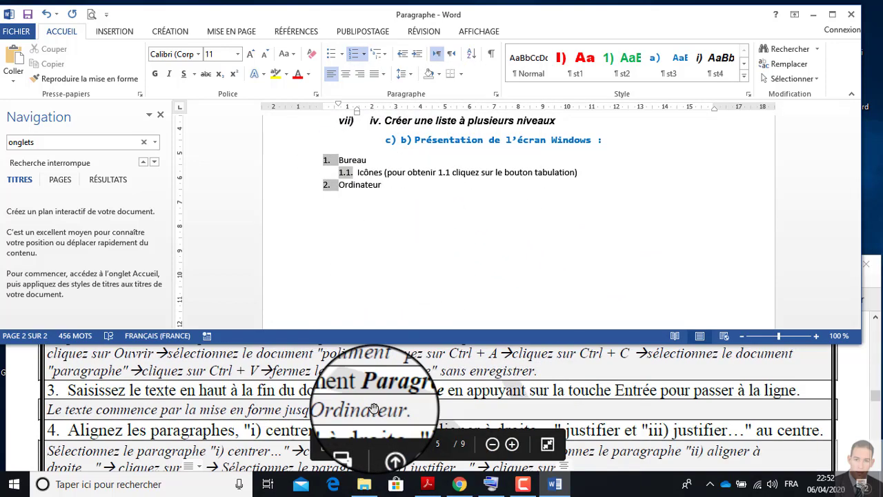
{"action": "scroll", "coordinate": [374, 407], "scroll_direction": "down", "scroll_amount": 2}
{"action": "scroll", "coordinate": [373, 408], "scroll_direction": "down", "scroll_amount": 2}
{"action": "scroll", "coordinate": [374, 407], "scroll_direction": "down", "scroll_amount": 2}
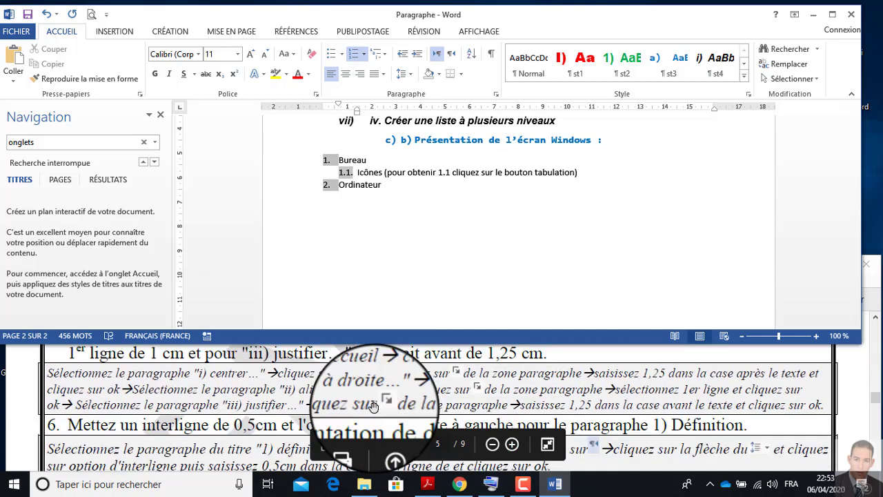
{"action": "scroll", "coordinate": [373, 407], "scroll_direction": "down", "scroll_amount": 2}
{"action": "scroll", "coordinate": [374, 407], "scroll_direction": "down", "scroll_amount": 2}
{"action": "scroll", "coordinate": [373, 408], "scroll_direction": "down", "scroll_amount": 2}
{"action": "scroll", "coordinate": [380, 407], "scroll_direction": "down", "scroll_amount": 2}
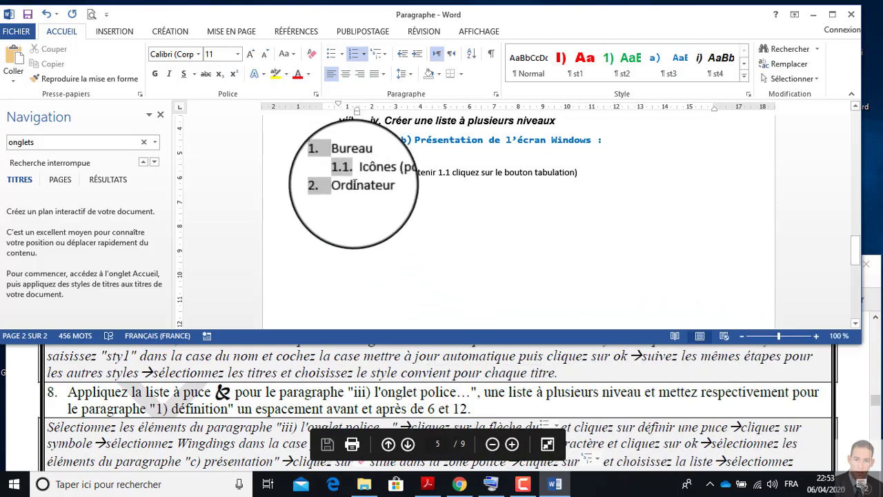
{"action": "scroll", "coordinate": [356, 185], "scroll_direction": "up", "scroll_amount": 4}
{"action": "scroll", "coordinate": [356, 186], "scroll_direction": "up", "scroll_amount": 3}
{"action": "scroll", "coordinate": [355, 187], "scroll_direction": "up", "scroll_amount": 3}
{"action": "scroll", "coordinate": [351, 190], "scroll_direction": "up", "scroll_amount": 3}
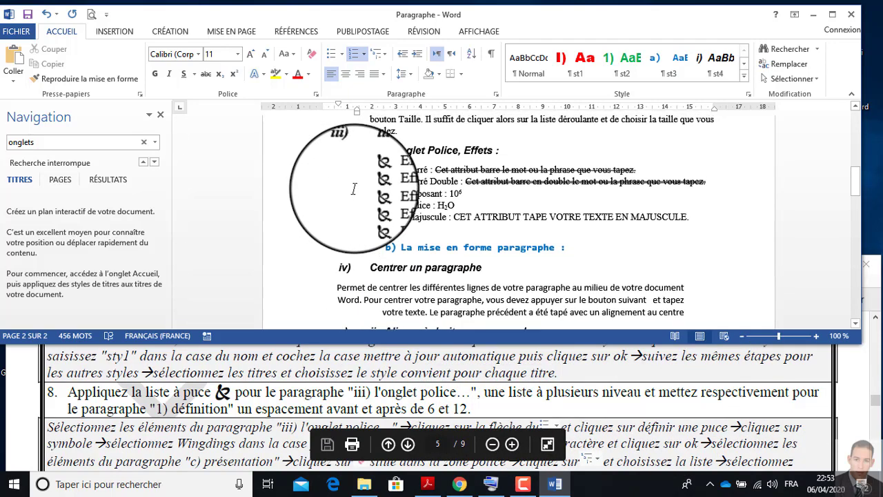
{"action": "scroll", "coordinate": [347, 231], "scroll_direction": "up", "scroll_amount": 3}
{"action": "left_click_drag", "start_coordinate": [337, 230], "coordinate": [673, 283]}
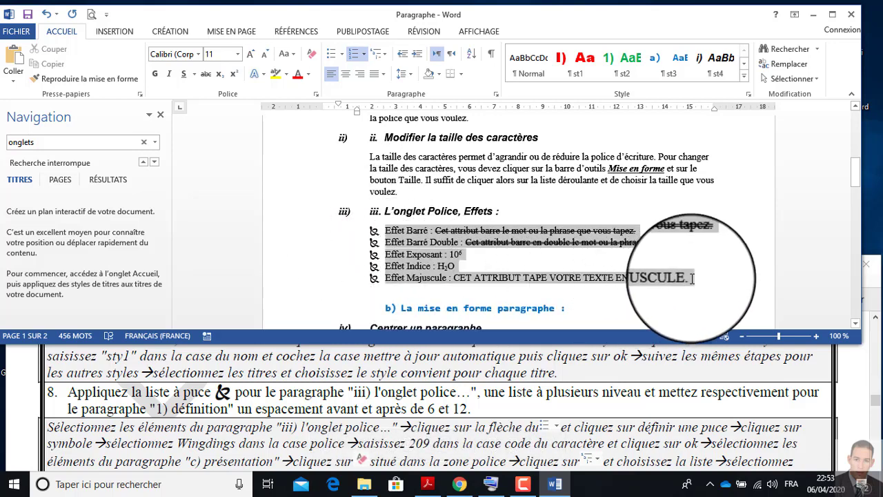
Look through the Numbering gallery for the selected list and dismiss it without applying a format.
{"action": "left_click", "coordinate": [363, 53]}
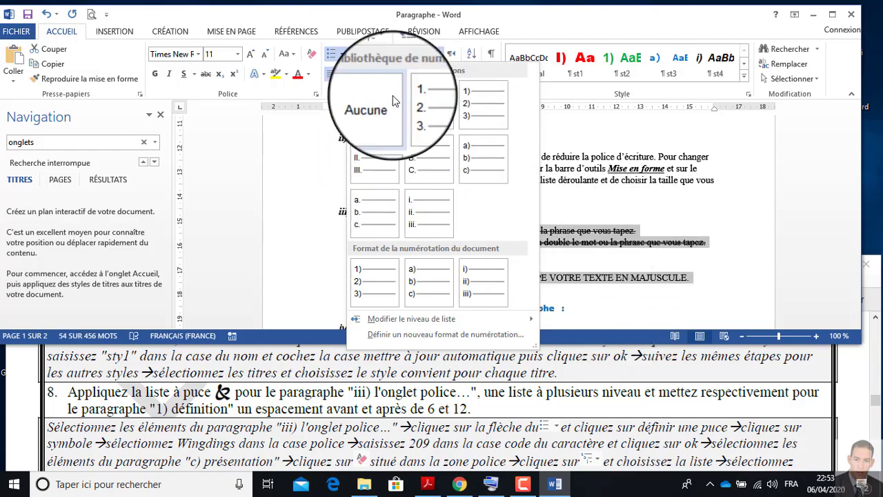
{"action": "left_click", "coordinate": [638, 300]}
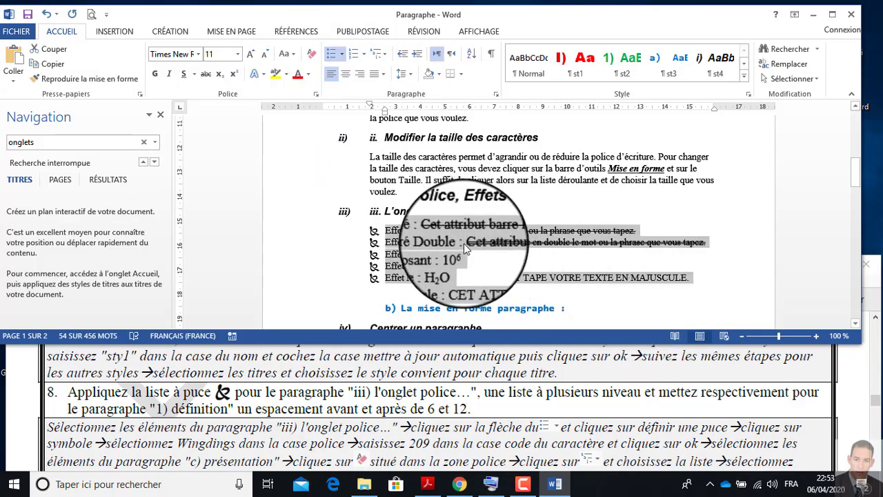
{"action": "scroll", "coordinate": [464, 249], "scroll_direction": "down", "scroll_amount": 3}
{"action": "scroll", "coordinate": [465, 249], "scroll_direction": "down", "scroll_amount": 3}
{"action": "scroll", "coordinate": [465, 249], "scroll_direction": "down", "scroll_amount": 3}
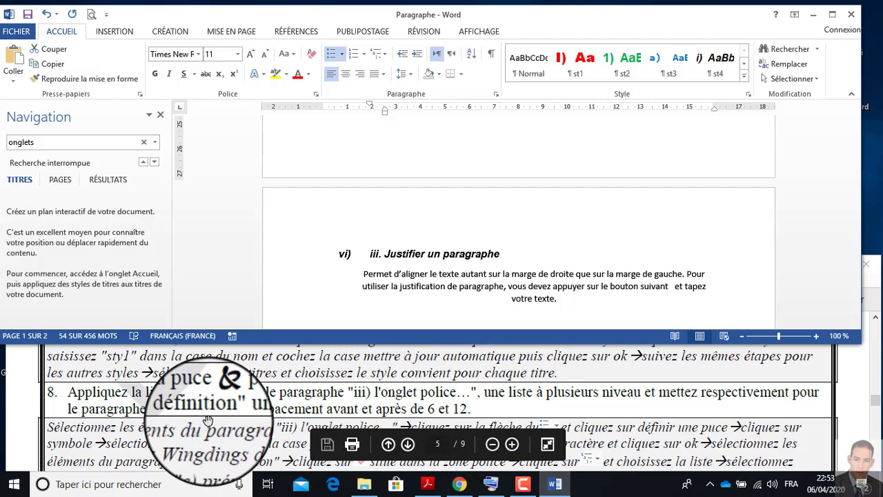
Select the body paragraphs under '1) Définition' and open the Paragraphe dialog.
{"action": "scroll", "coordinate": [371, 246], "scroll_direction": "up", "scroll_amount": 20}
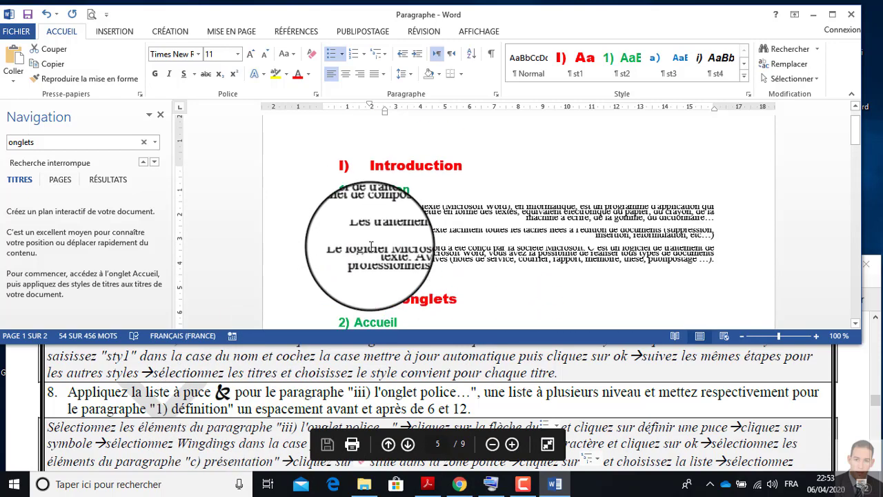
{"action": "scroll", "coordinate": [371, 246], "scroll_direction": "up", "scroll_amount": 2}
{"action": "left_click", "coordinate": [295, 238]}
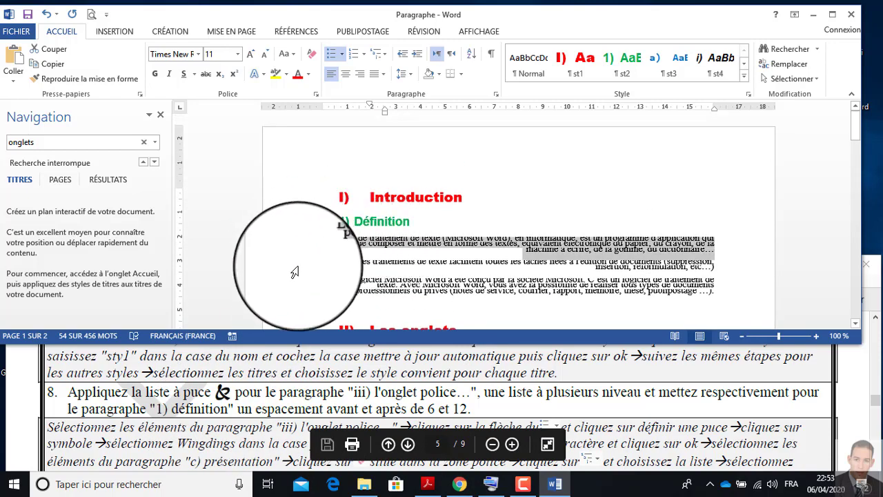
{"action": "left_click", "coordinate": [647, 197]}
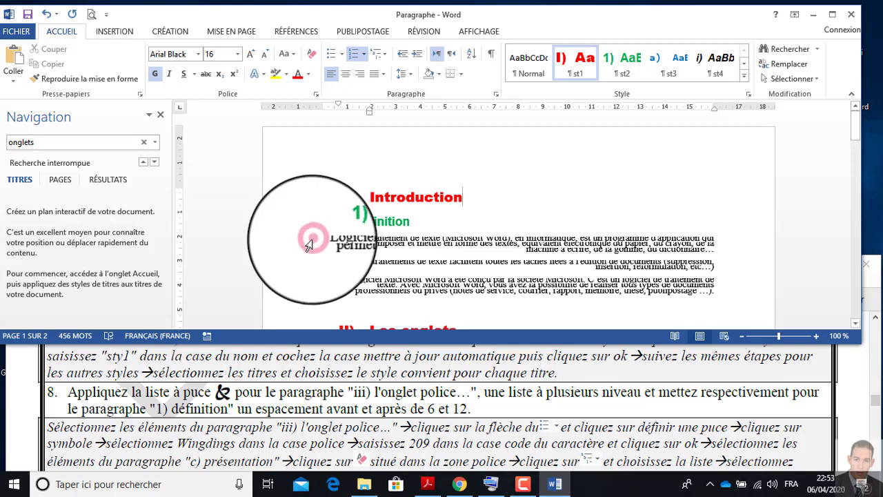
{"action": "left_click_drag", "start_coordinate": [309, 245], "coordinate": [309, 298]}
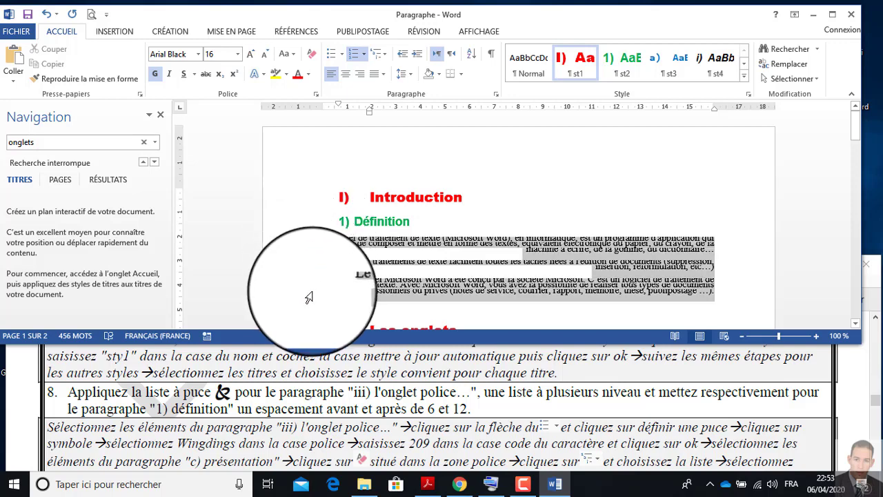
{"action": "left_click", "coordinate": [497, 92]}
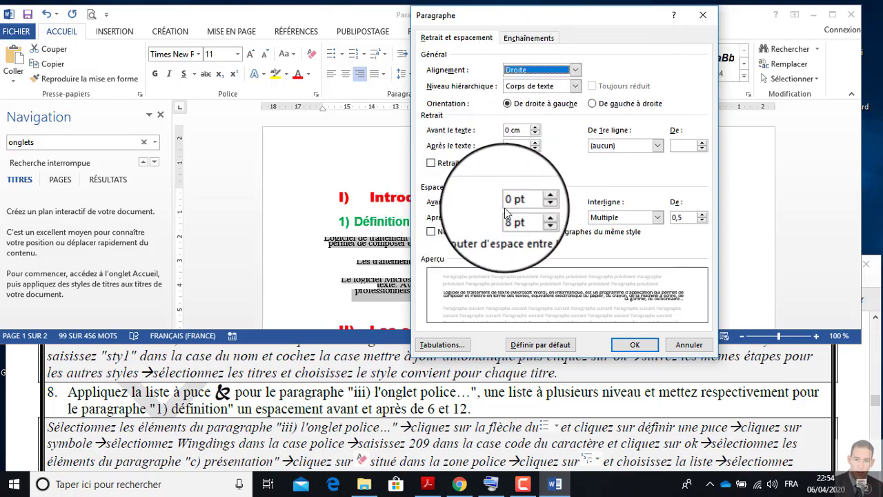
Set the Définition paragraphs' spacing to 6 pt before and 12 pt after.
{"action": "left_click", "coordinate": [535, 199]}
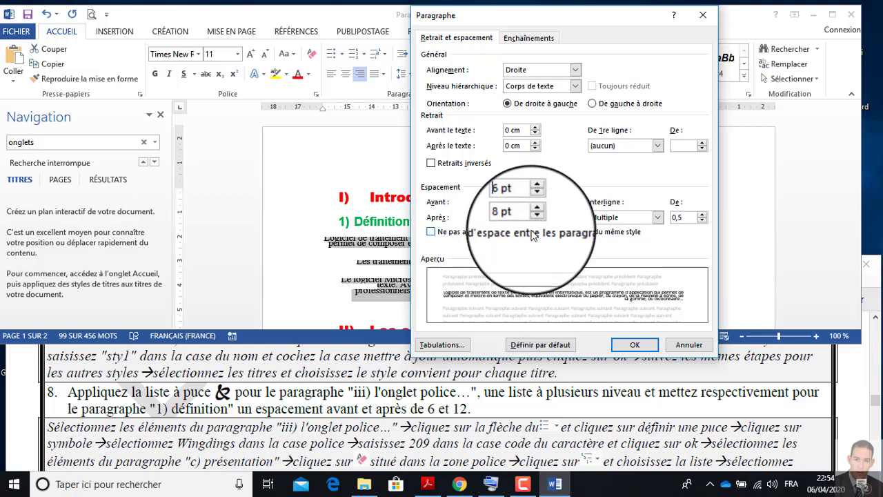
{"action": "left_click", "coordinate": [536, 218]}
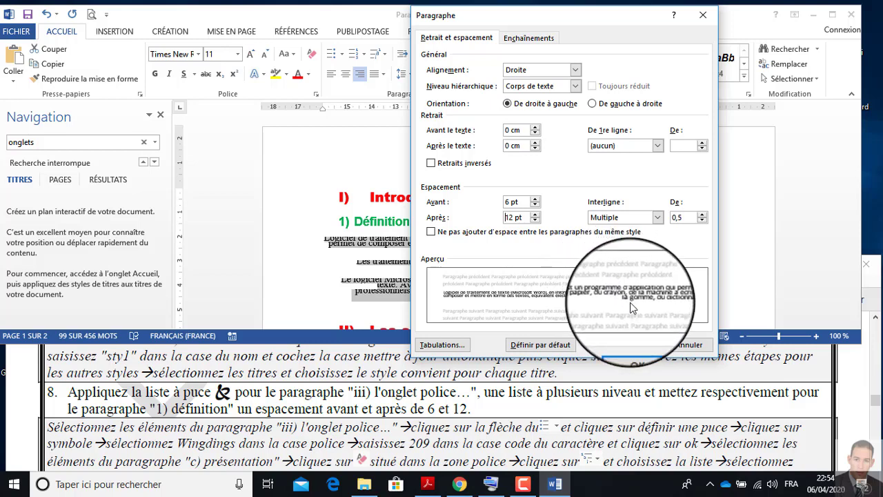
{"action": "left_click", "coordinate": [636, 347]}
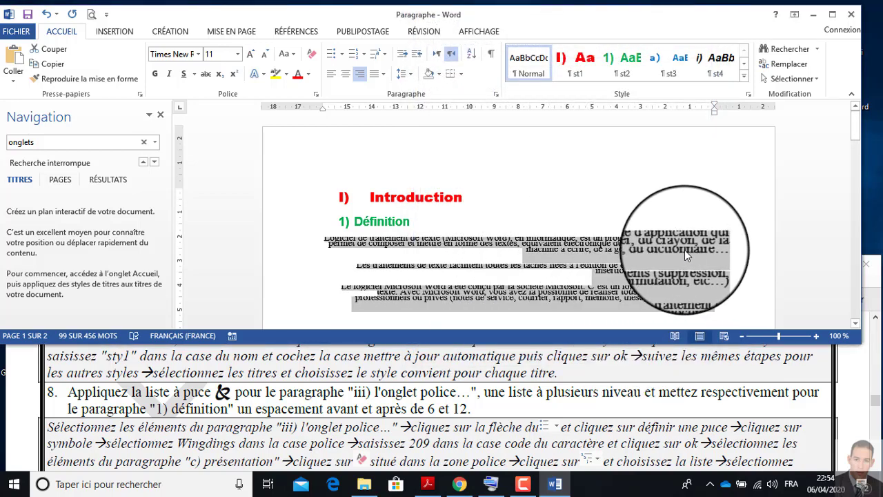
{"action": "left_click", "coordinate": [619, 257]}
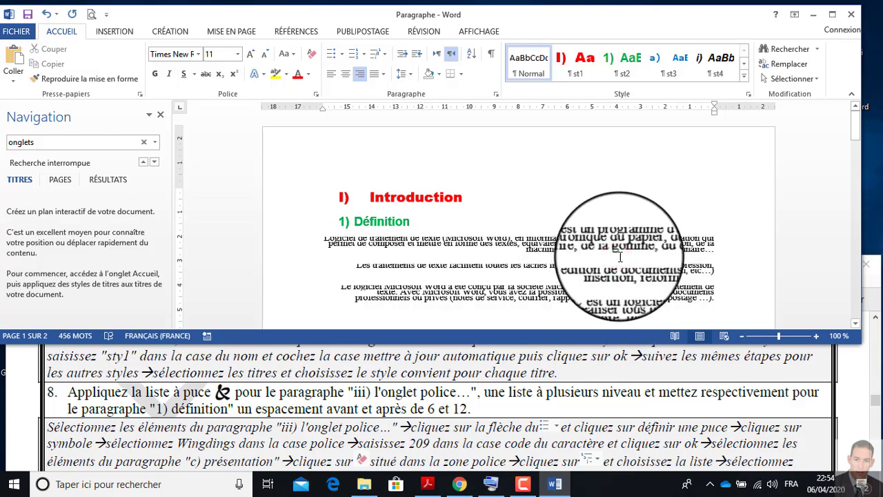
{"action": "left_click", "coordinate": [617, 258]}
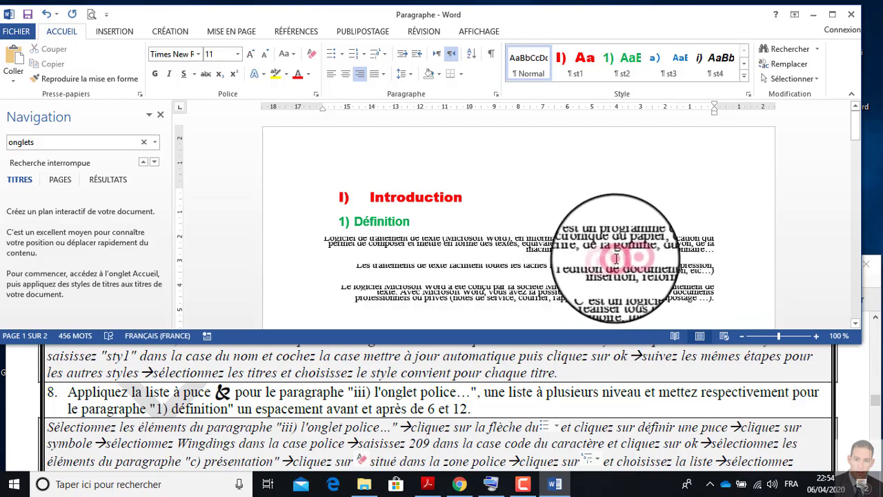
{"action": "left_click", "coordinate": [556, 257]}
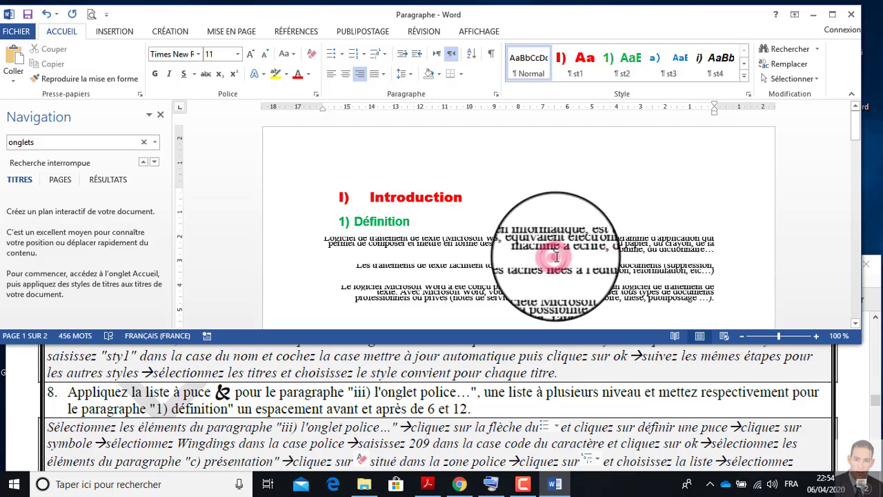
{"action": "left_click", "coordinate": [549, 259]}
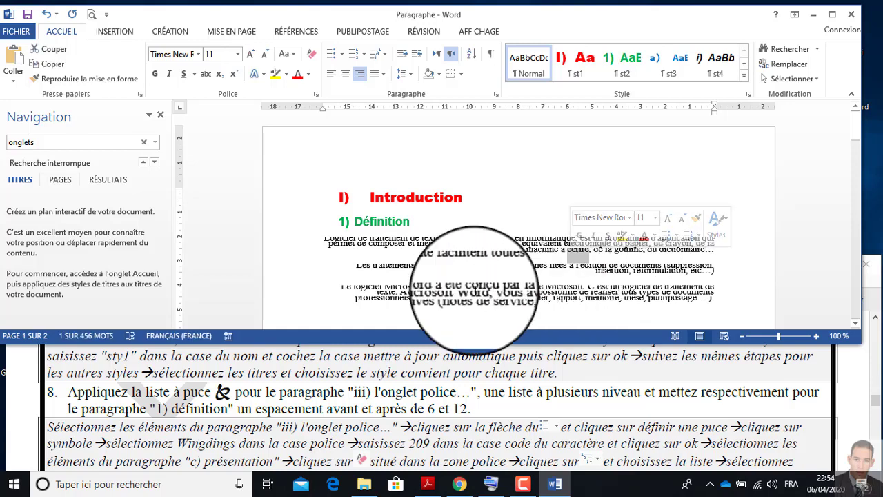
Scroll the exercise sheet to step 9: Gris shading and a Rouge 3 pt border.
{"action": "scroll", "coordinate": [414, 393], "scroll_direction": "down", "scroll_amount": 1}
{"action": "scroll", "coordinate": [421, 390], "scroll_direction": "down", "scroll_amount": 1}
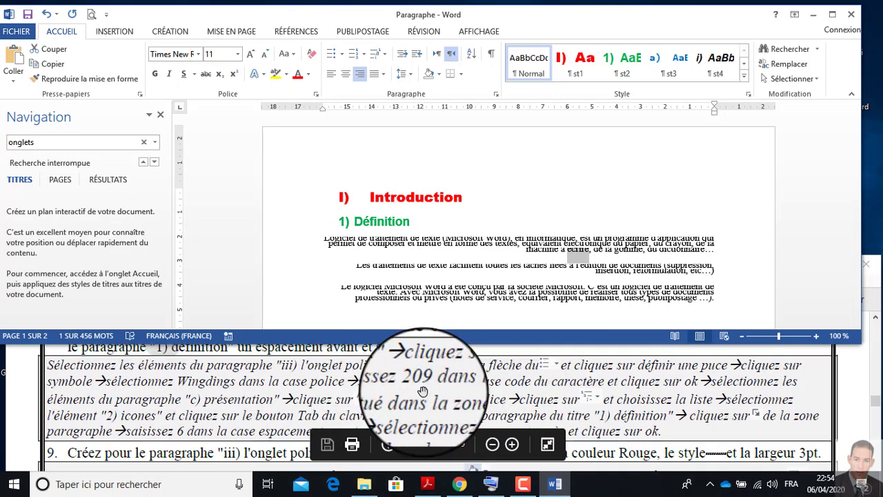
{"action": "scroll", "coordinate": [419, 387], "scroll_direction": "down", "scroll_amount": 1}
{"action": "scroll", "coordinate": [370, 391], "scroll_direction": "down", "scroll_amount": 3}
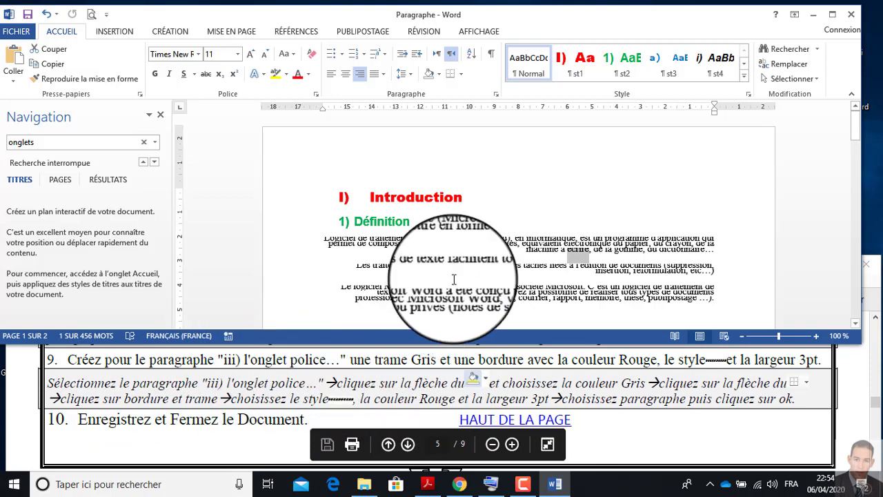
{"action": "scroll", "coordinate": [445, 276], "scroll_direction": "down", "scroll_amount": 2}
Search the document for 'onglet' to reach the L'onglet Police, Effets section.
{"action": "left_click", "coordinate": [69, 141]}
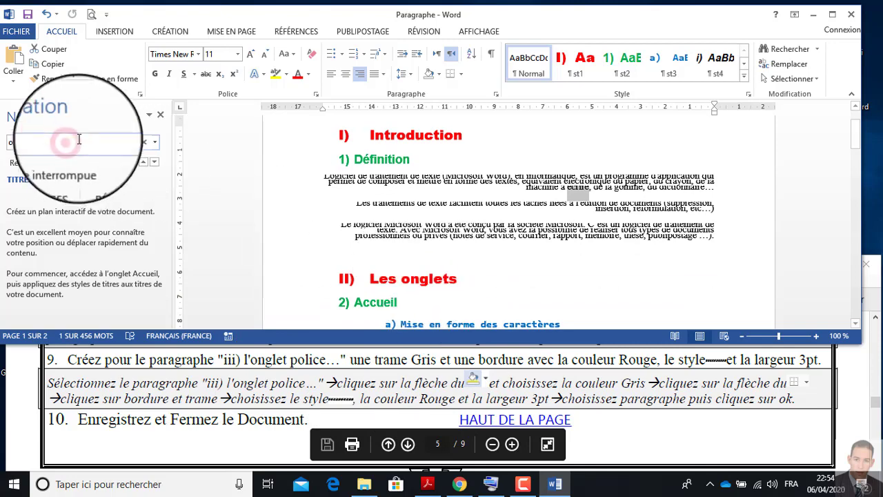
{"action": "key", "text": "End"}
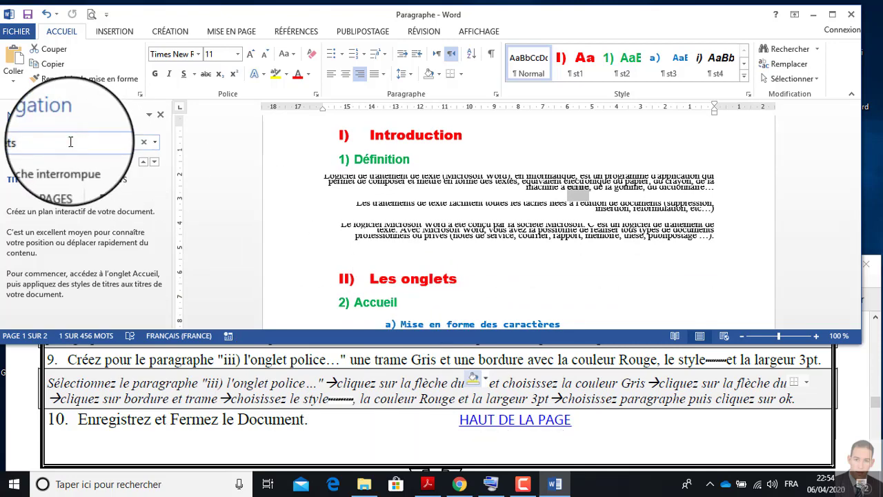
{"action": "key", "text": "Return"}
{"action": "scroll", "coordinate": [483, 228], "scroll_direction": "down", "scroll_amount": 2}
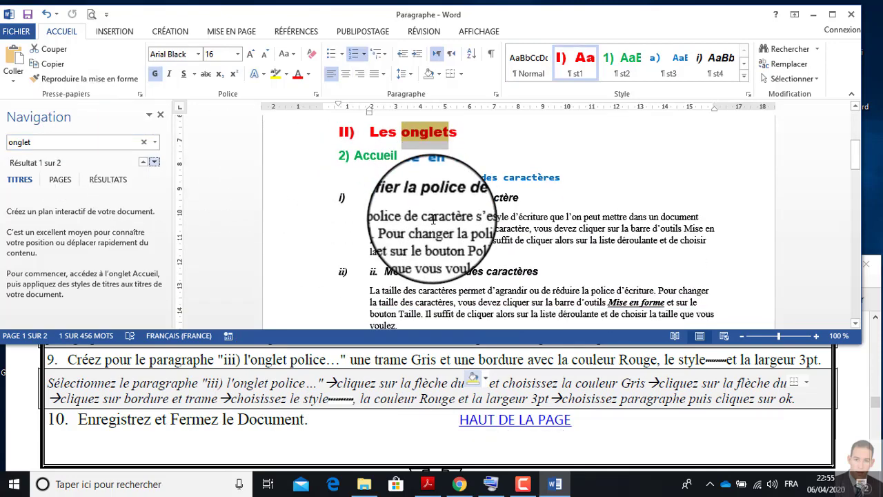
{"action": "scroll", "coordinate": [436, 255], "scroll_direction": "down", "scroll_amount": 3}
Select the five Effet lines, from Effet Barré down to Effet Majuscule.
{"action": "left_click", "coordinate": [307, 238]}
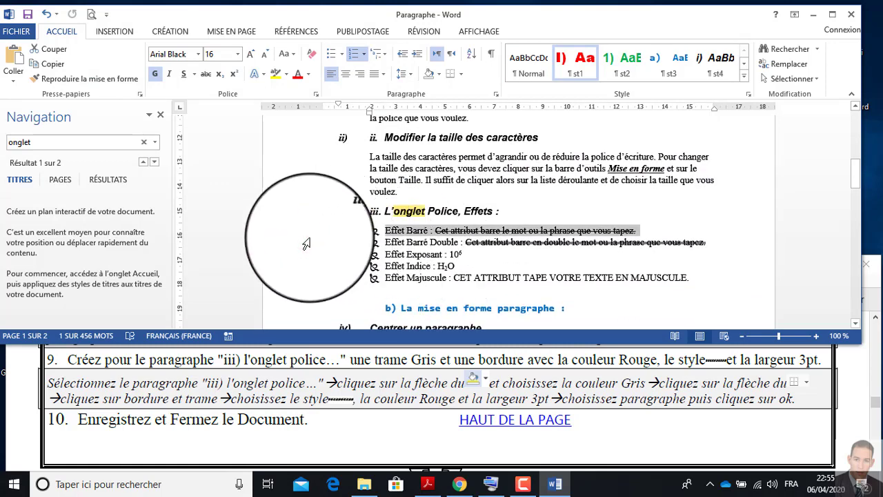
{"action": "scroll", "coordinate": [307, 244], "scroll_direction": "down", "scroll_amount": 10}
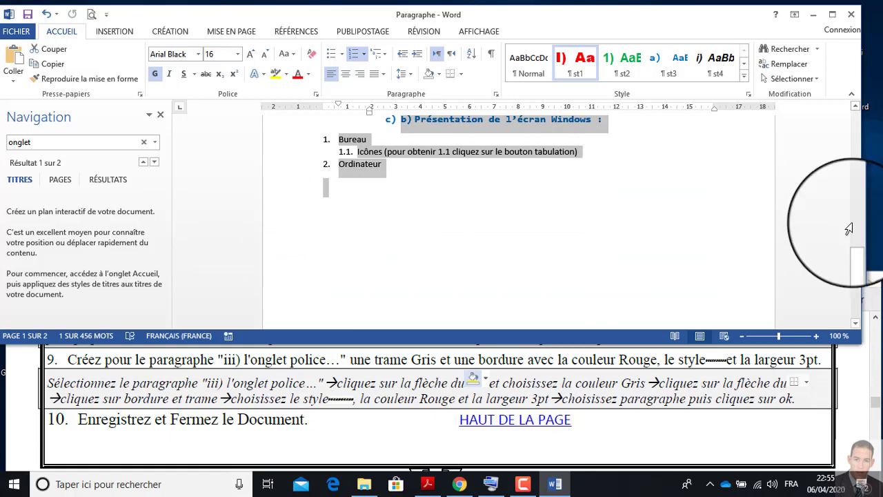
{"action": "scroll", "coordinate": [849, 229], "scroll_direction": "up", "scroll_amount": 3}
{"action": "scroll", "coordinate": [784, 167], "scroll_direction": "up", "scroll_amount": 8}
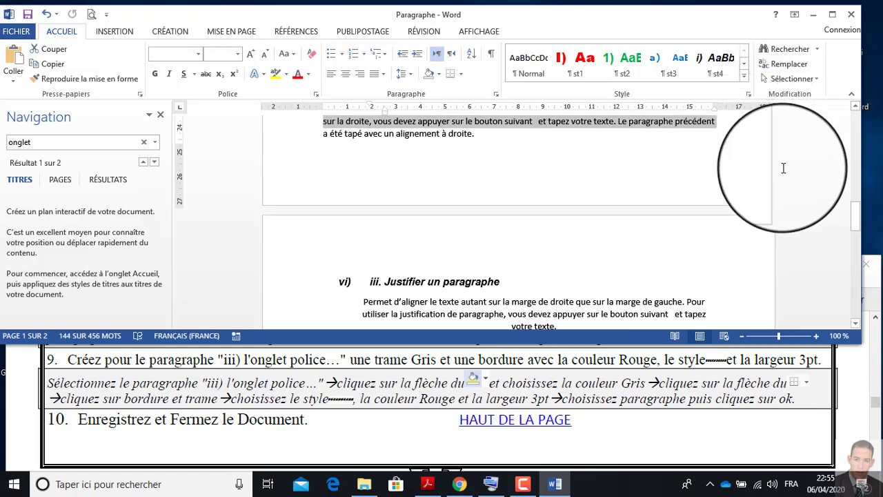
{"action": "key", "text": "shift+Up"}
{"action": "key", "text": "shift+Up"}
{"action": "key", "text": "shift+Up"}
{"action": "key", "text": "shift+Up"}
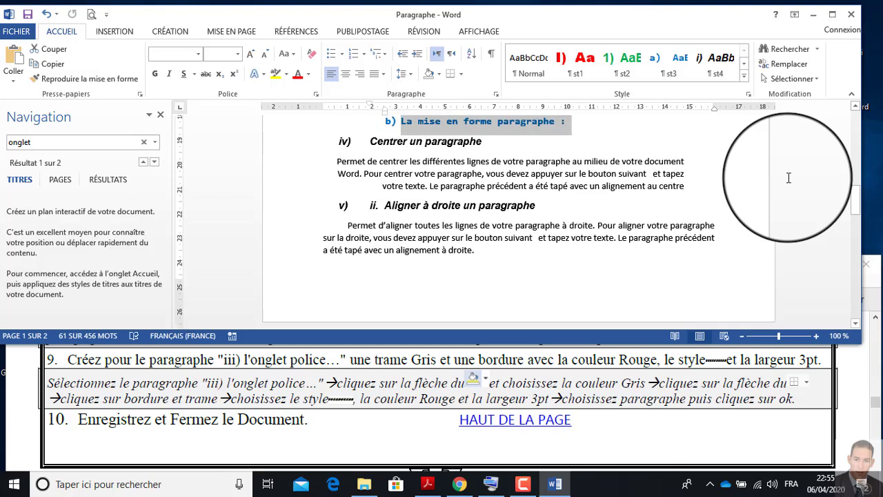
{"action": "key", "text": "shift+Up"}
{"action": "key", "text": "shift+Up"}
{"action": "key", "text": "shift+Up"}
{"action": "key", "text": "shift+Up"}
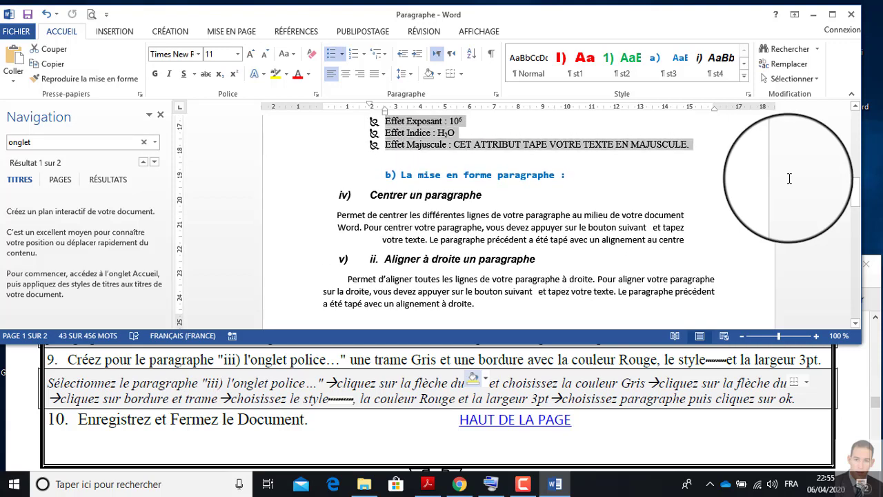
{"action": "key", "text": "shift+Up"}
{"action": "key", "text": "shift+Up"}
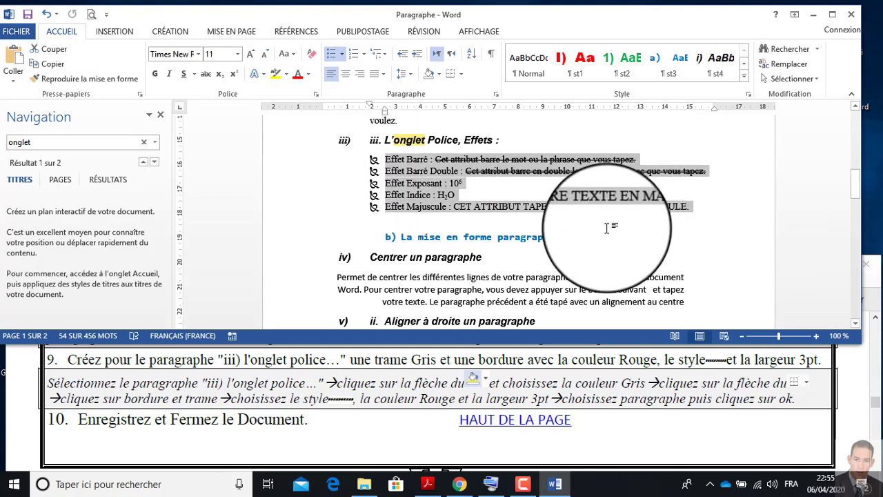
In Bordure et trame, set the Trame de fond fill for the Effet lines to light grey.
{"action": "left_click", "coordinate": [464, 77]}
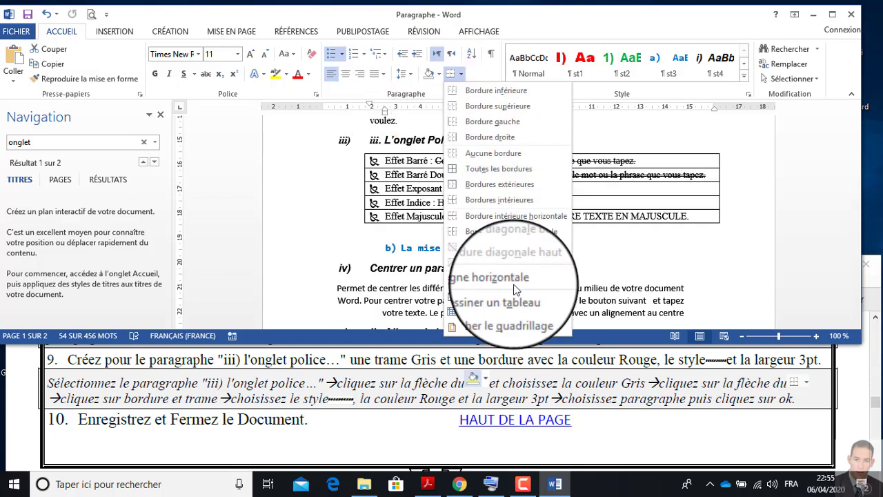
{"action": "left_click", "coordinate": [504, 329]}
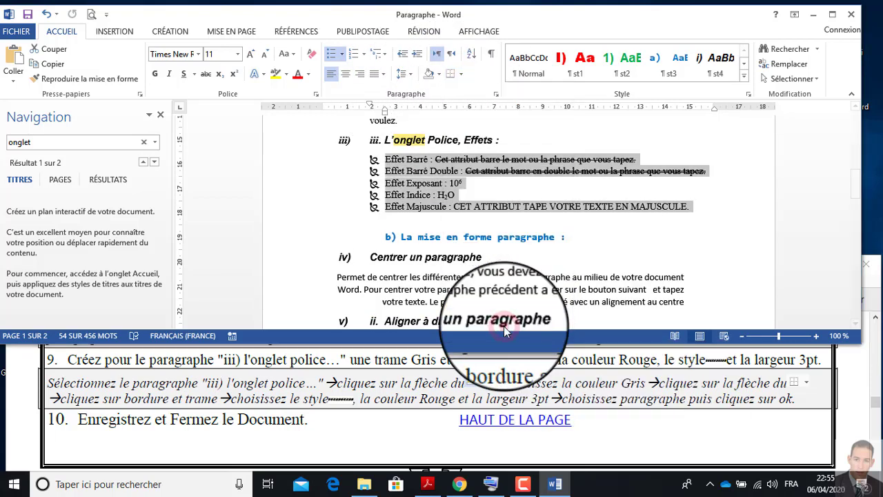
{"action": "mouse_move", "coordinate": [456, 30]}
{"action": "left_mouse_down"}
{"action": "mouse_move", "coordinate": [555, 41]}
{"action": "mouse_move", "coordinate": [608, 34]}
{"action": "left_mouse_up"}
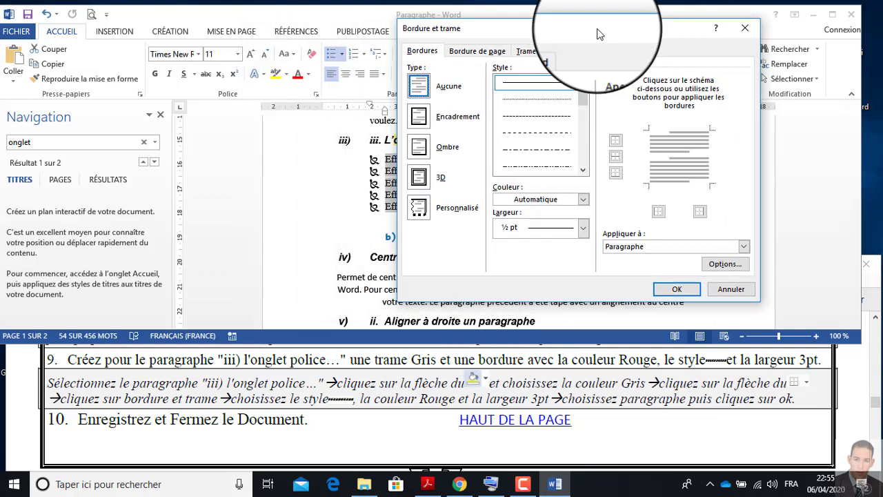
{"action": "left_click", "coordinate": [540, 50]}
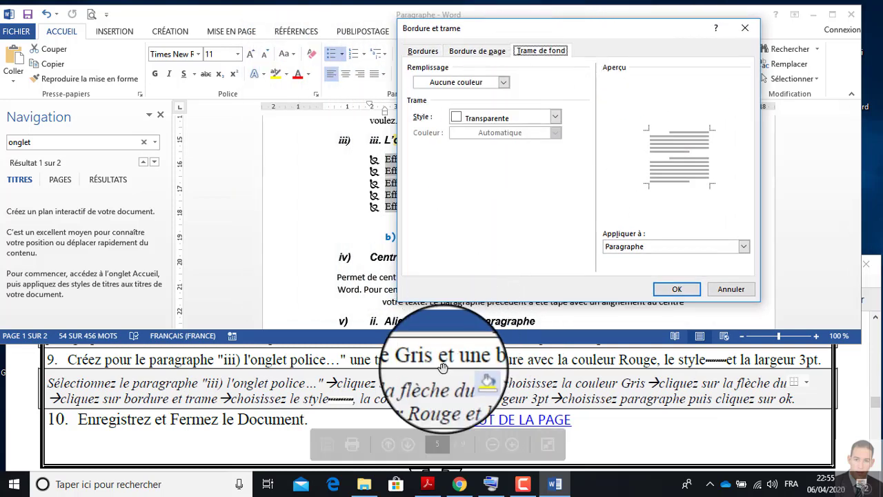
{"action": "left_click", "coordinate": [503, 82]}
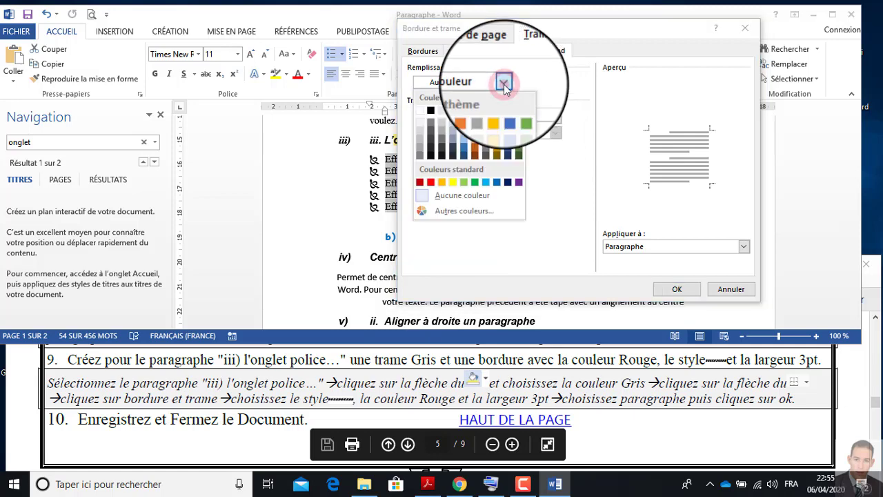
{"action": "left_click", "coordinate": [421, 132]}
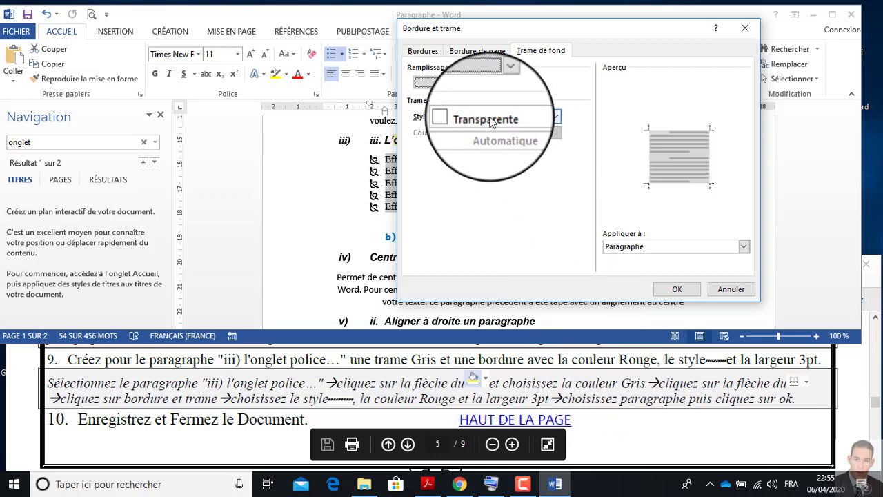
{"action": "left_click", "coordinate": [421, 53]}
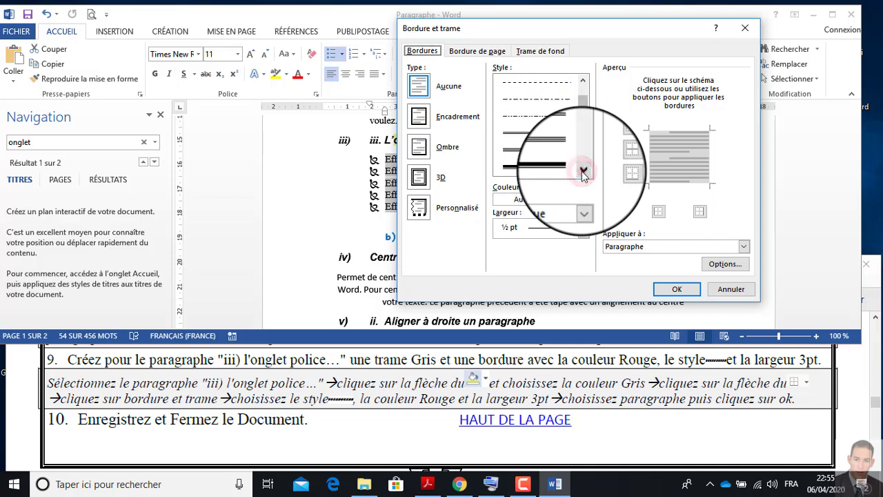
Apply a red, 3 pt thick dashed box border to the Effet lines and confirm.
{"action": "left_click", "coordinate": [583, 80]}
{"action": "left_click", "coordinate": [550, 85]}
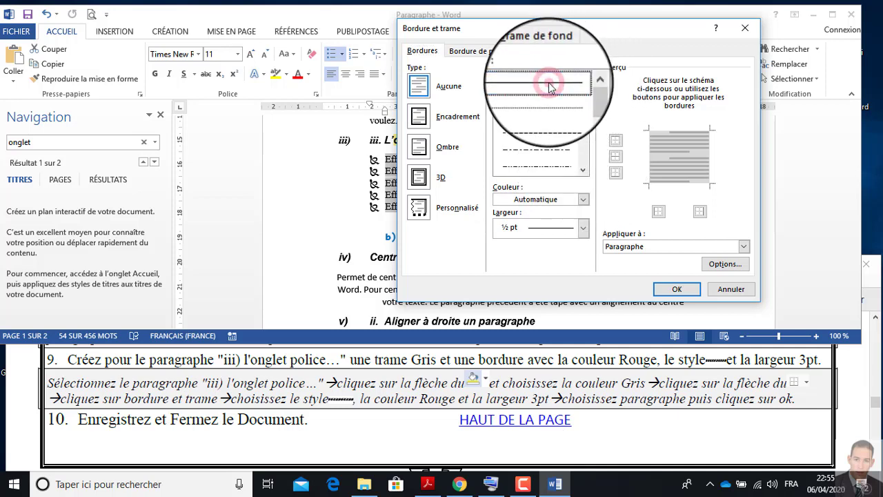
{"action": "left_click", "coordinate": [583, 199]}
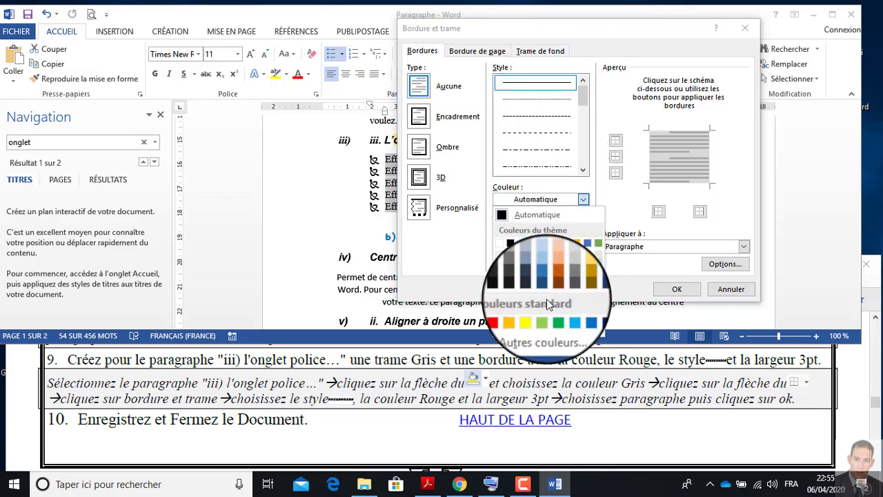
{"action": "left_click", "coordinate": [502, 316]}
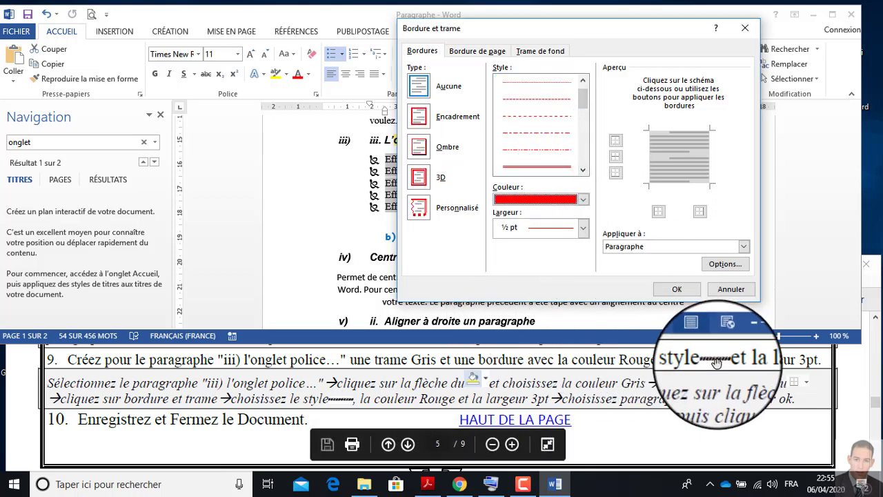
{"action": "left_click", "coordinate": [583, 172]}
{"action": "left_click", "coordinate": [552, 166]}
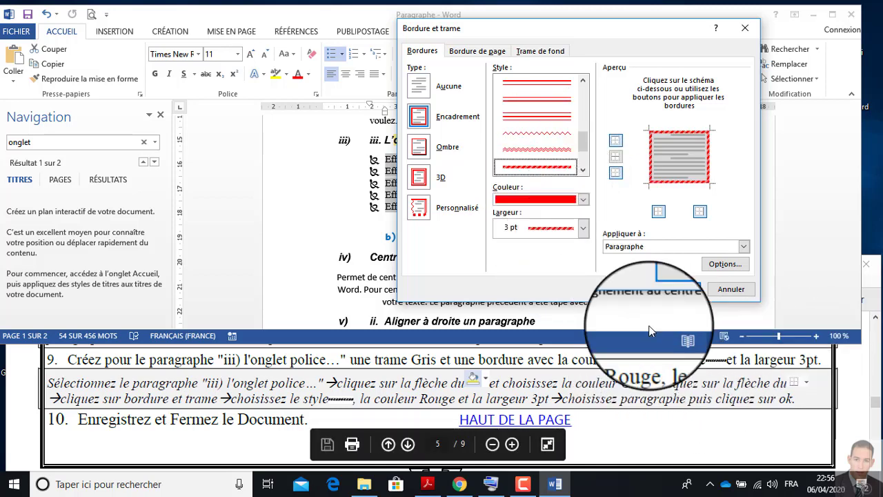
{"action": "left_click", "coordinate": [584, 236]}
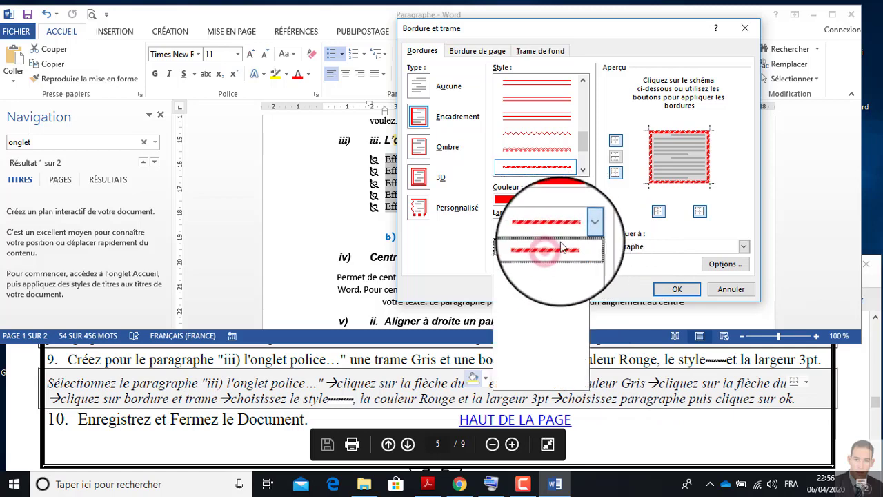
{"action": "left_click", "coordinate": [673, 293]}
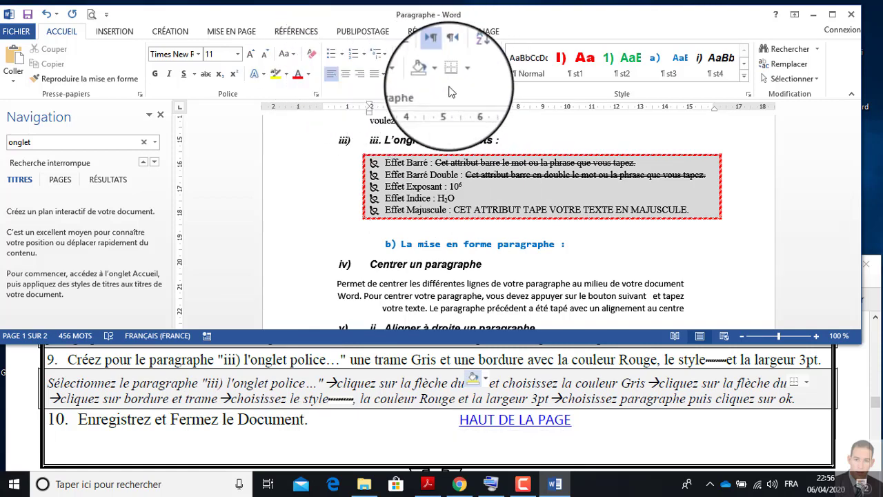
{"action": "left_click", "coordinate": [493, 95]}
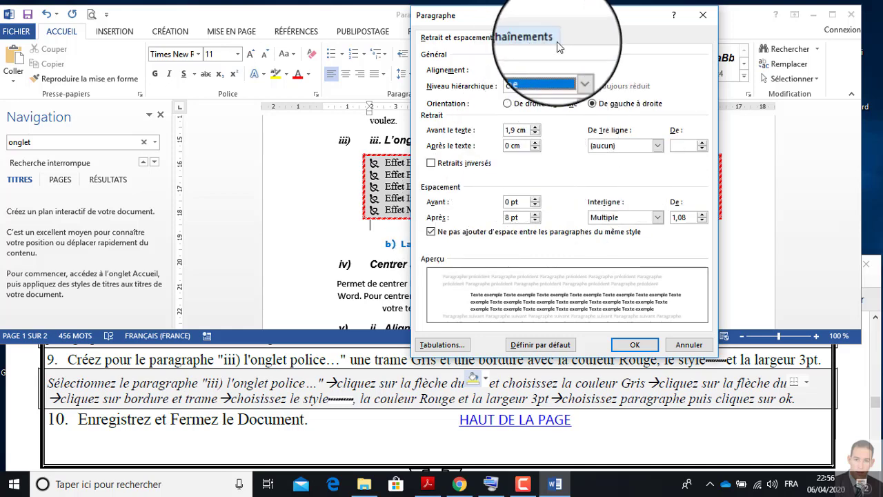
{"action": "left_click", "coordinate": [703, 16]}
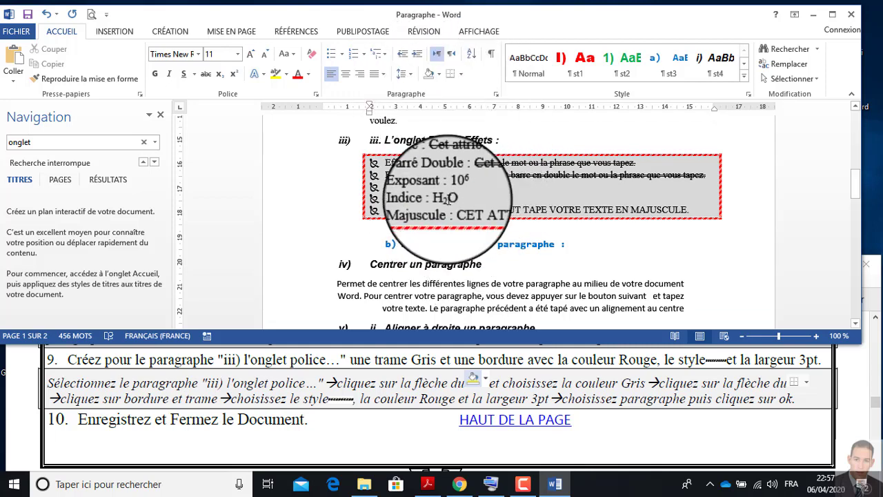
Save and close the Paragraphe document, then close the instructions PDF in Acrobat.
{"action": "left_click", "coordinate": [28, 15]}
{"action": "left_click", "coordinate": [851, 13]}
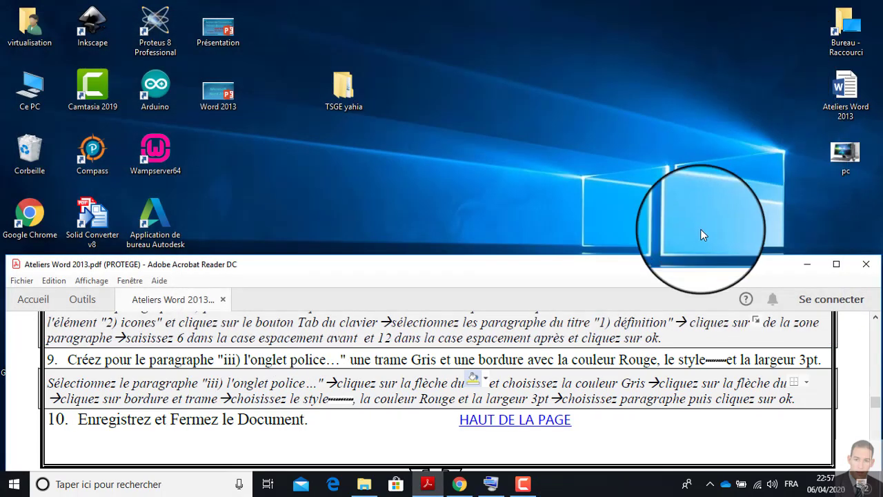
{"action": "left_click", "coordinate": [837, 267]}
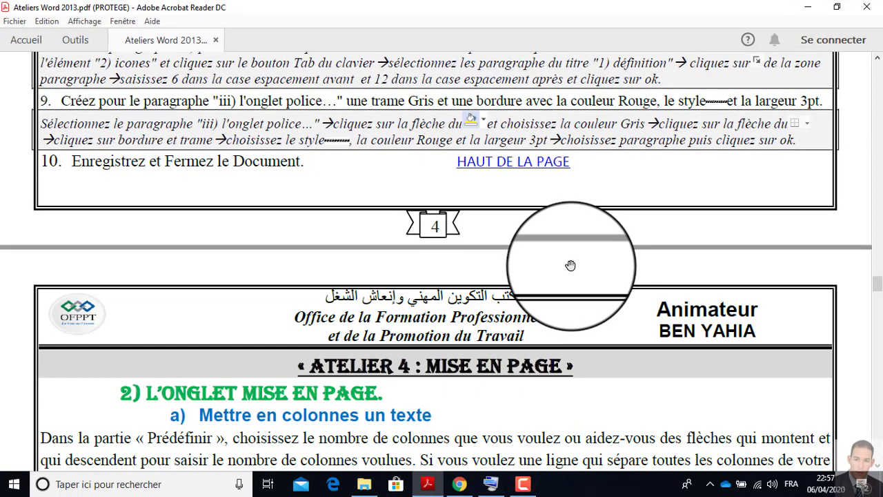
{"action": "scroll", "coordinate": [537, 271], "scroll_direction": "up", "scroll_amount": 5}
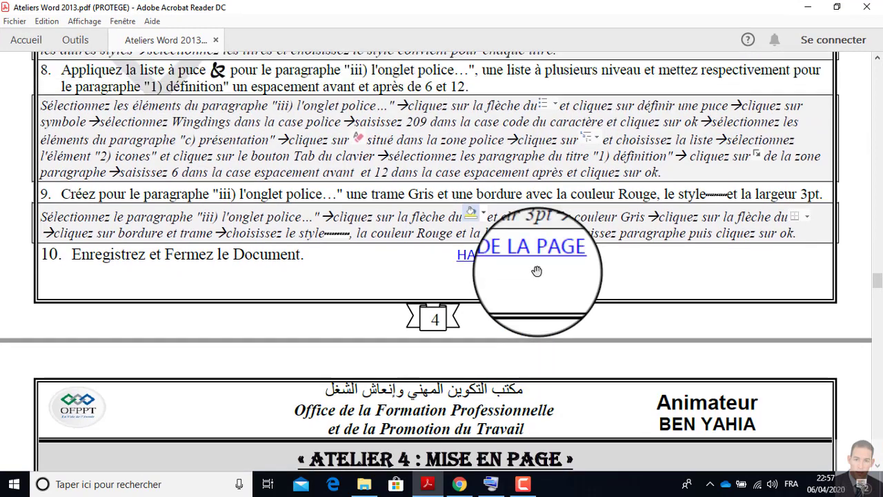
{"action": "scroll", "coordinate": [537, 270], "scroll_direction": "down", "scroll_amount": 5}
{"action": "scroll", "coordinate": [537, 270], "scroll_direction": "up", "scroll_amount": 2}
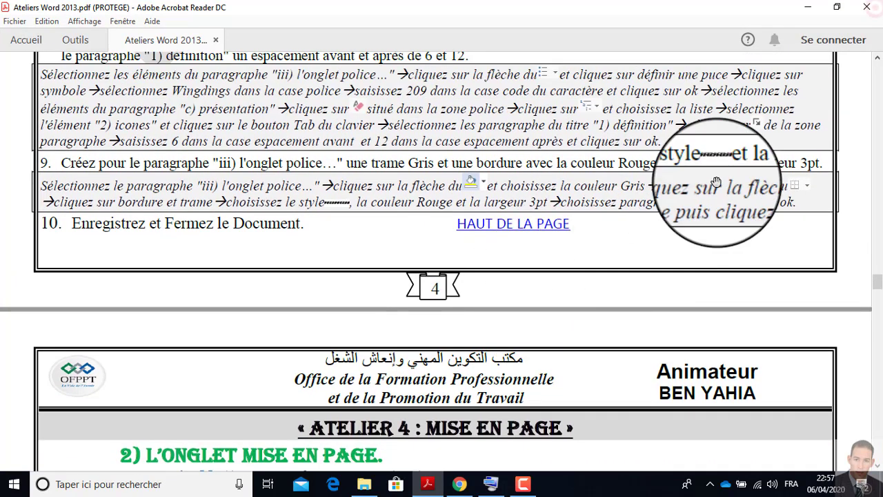
{"action": "left_click", "coordinate": [874, 8]}
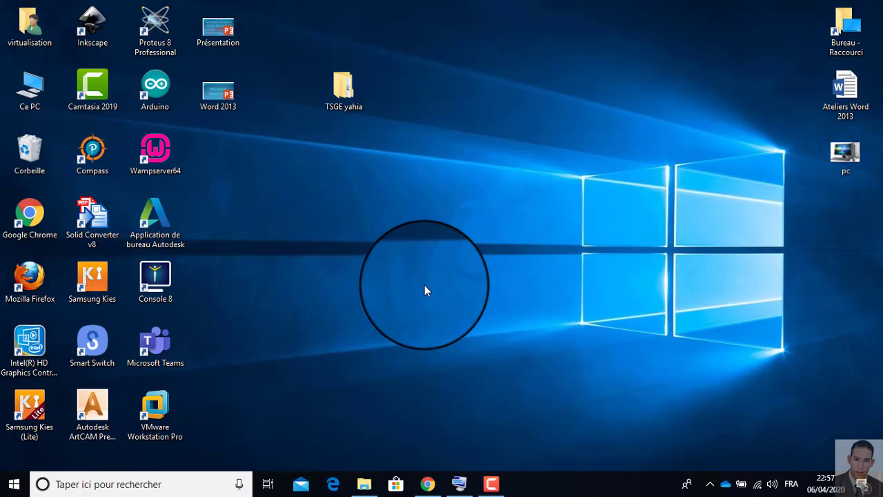